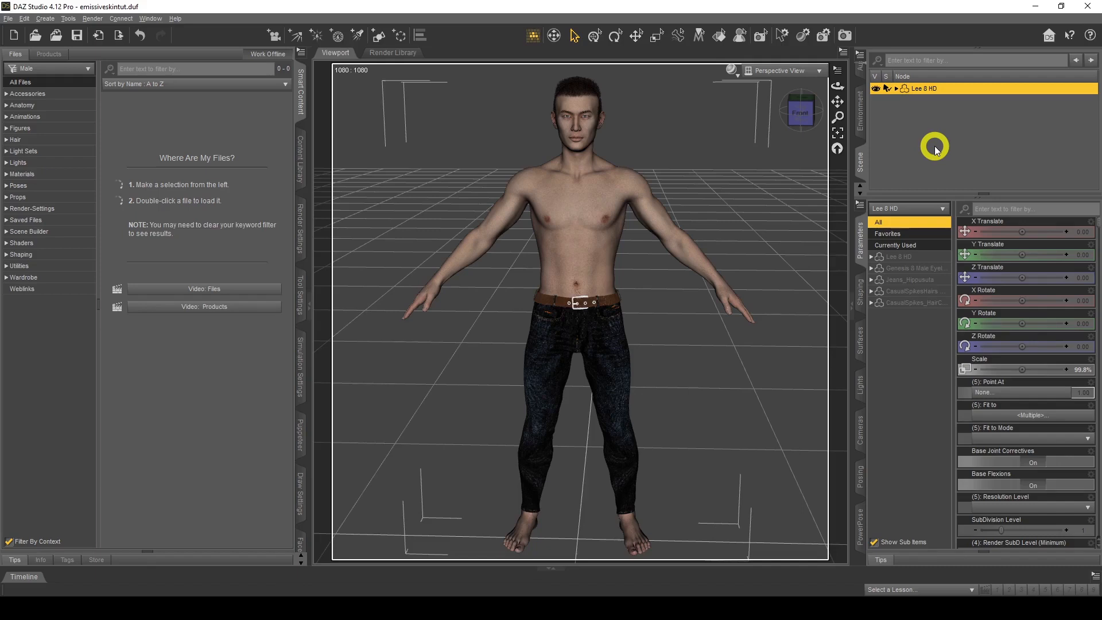
Step: Switch to the Centaur Maxx product page in the browser and enlarge the preview image showing the body paint colour variants
left_click(72, 591)
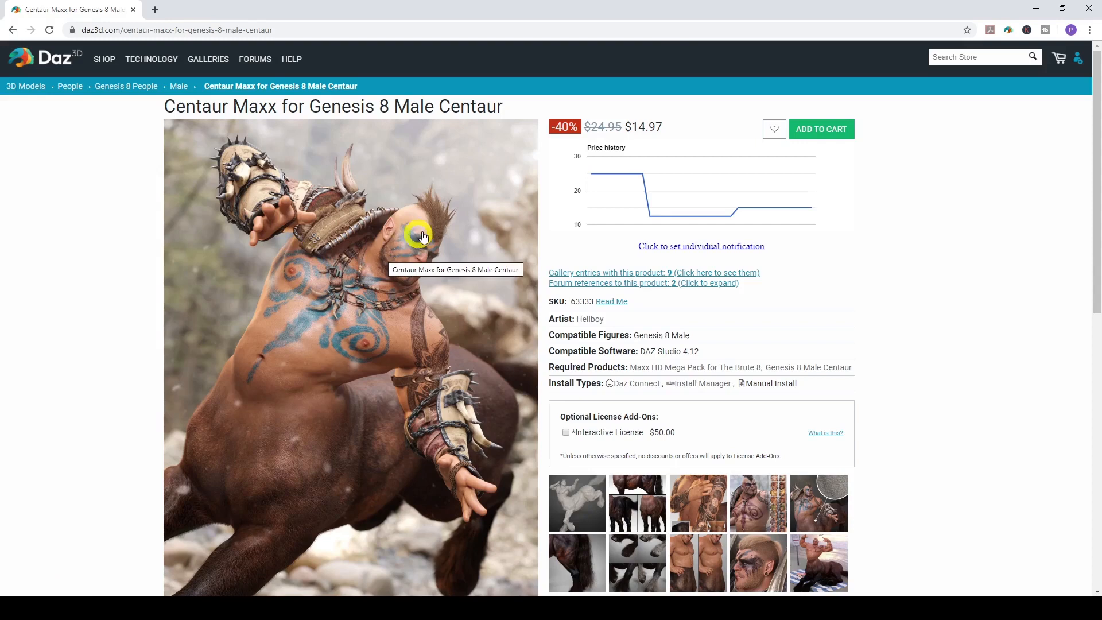
left_click(757, 504)
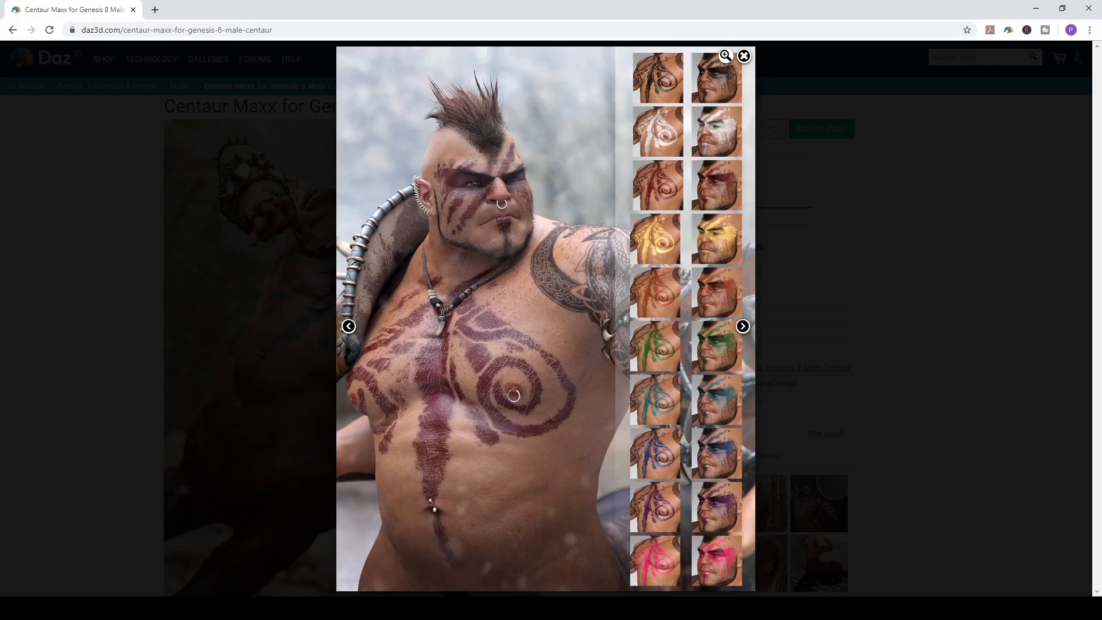
Step: Switch back to DAZ Studio and list all of Lee 8 HD's individual surfaces for material editing
left_click(479, 608)
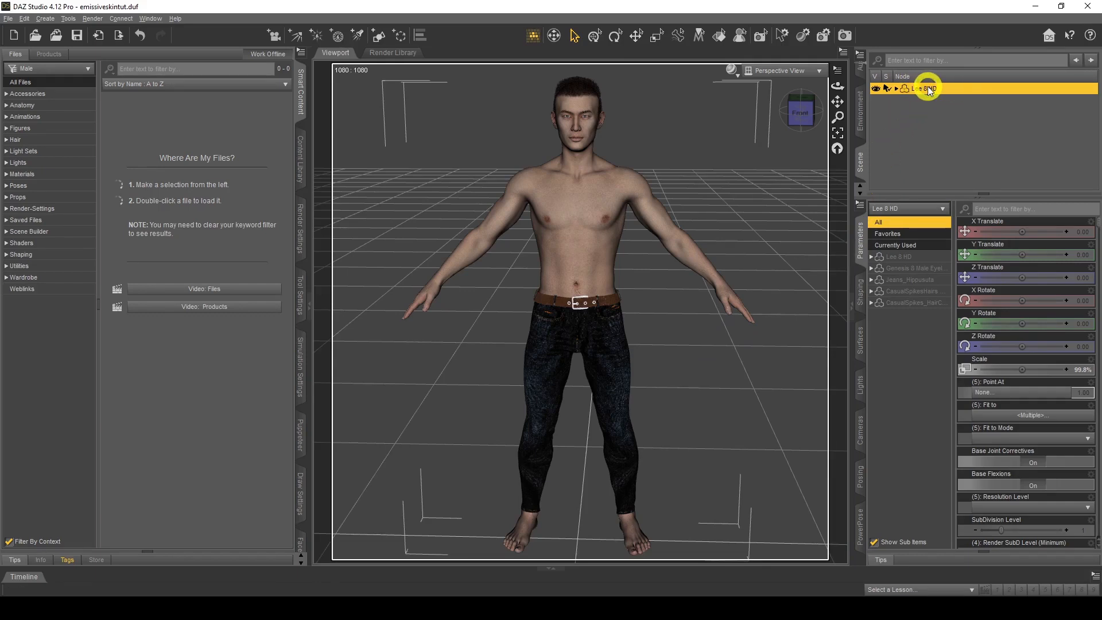
left_click(861, 340)
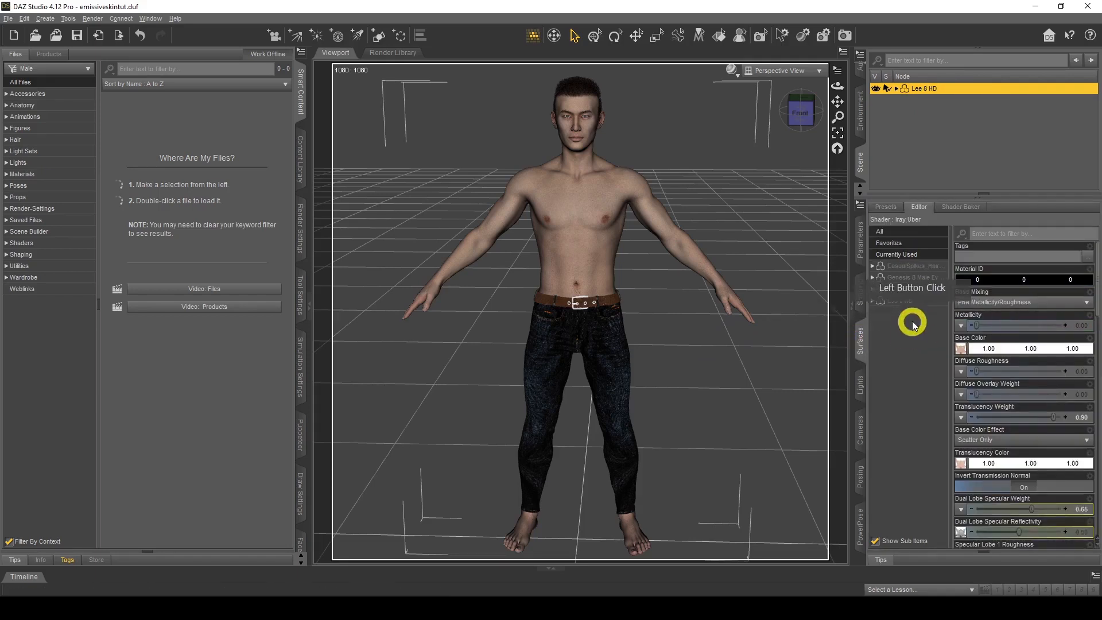
left_click(872, 301)
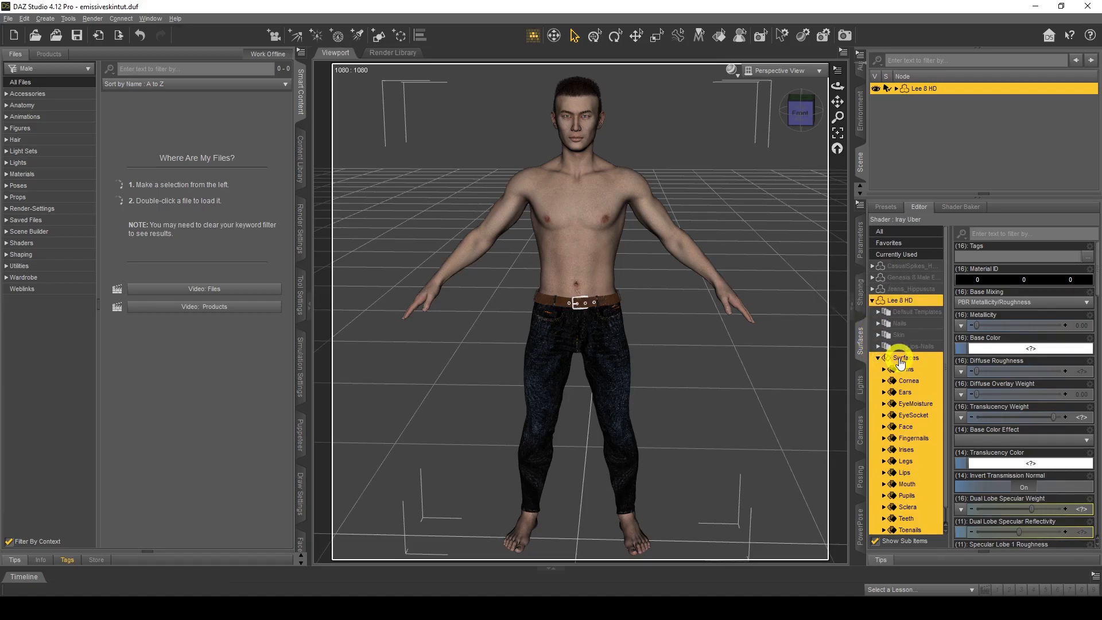
left_click(878, 358)
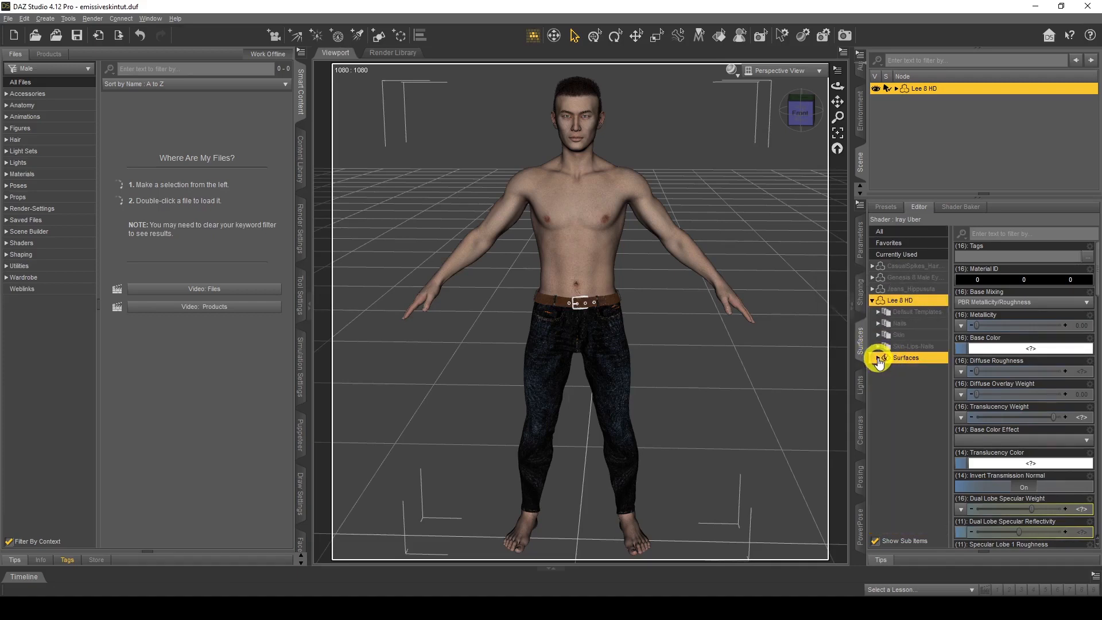
left_click(878, 358)
scroll(903, 391, "down", 1)
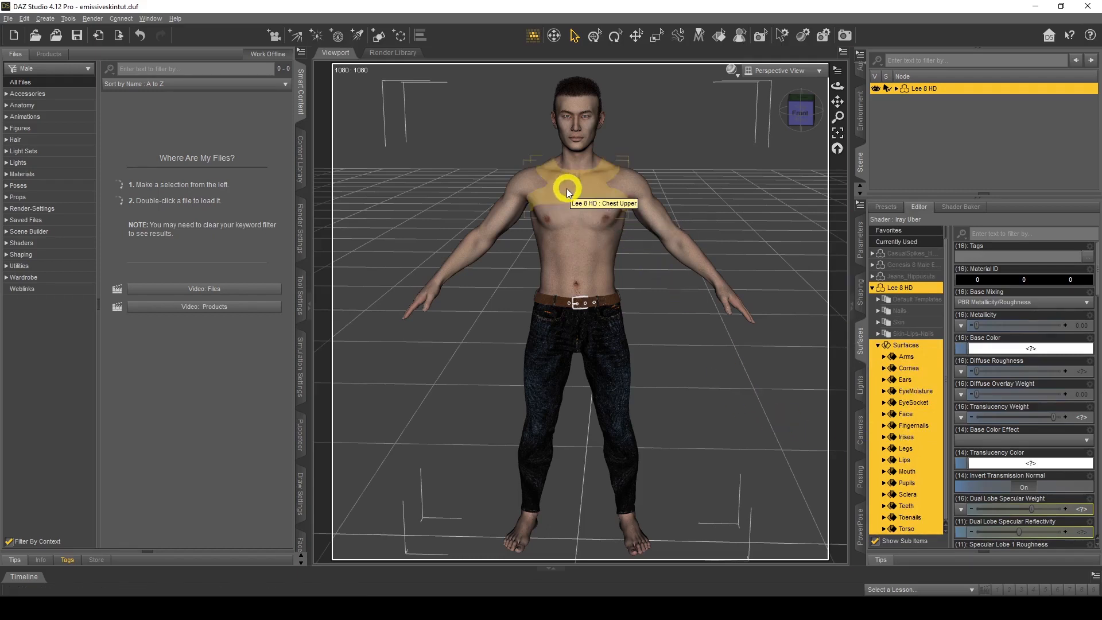
Step: Use the Surface Selection tool to pick the figure's torso, face and arms in turn, ending with the Torso surface selected
left_click(720, 38)
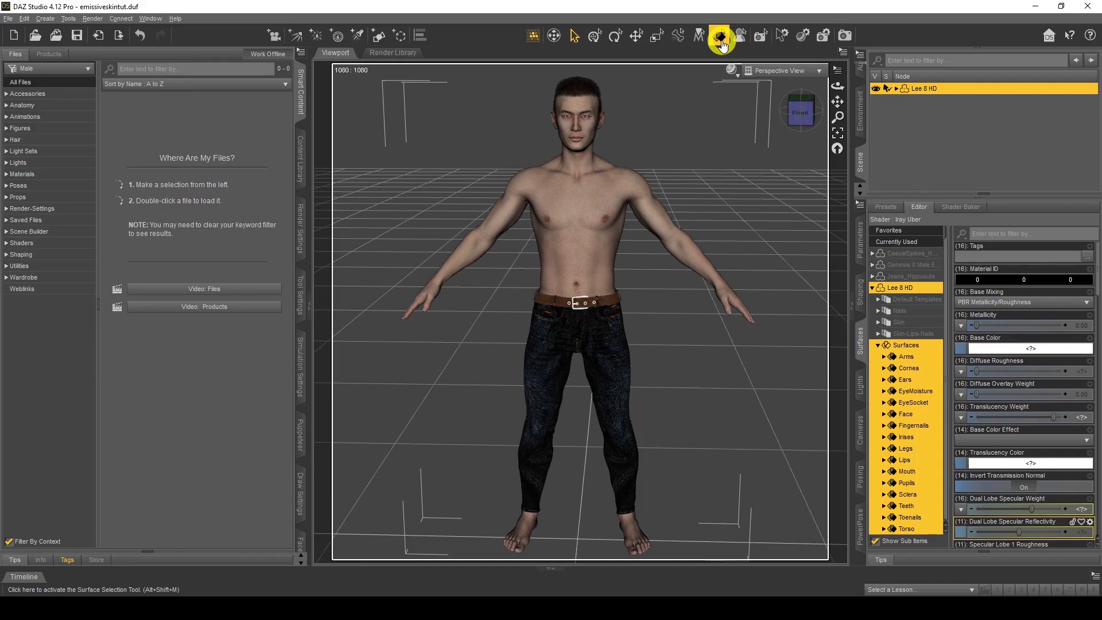
left_click(721, 40)
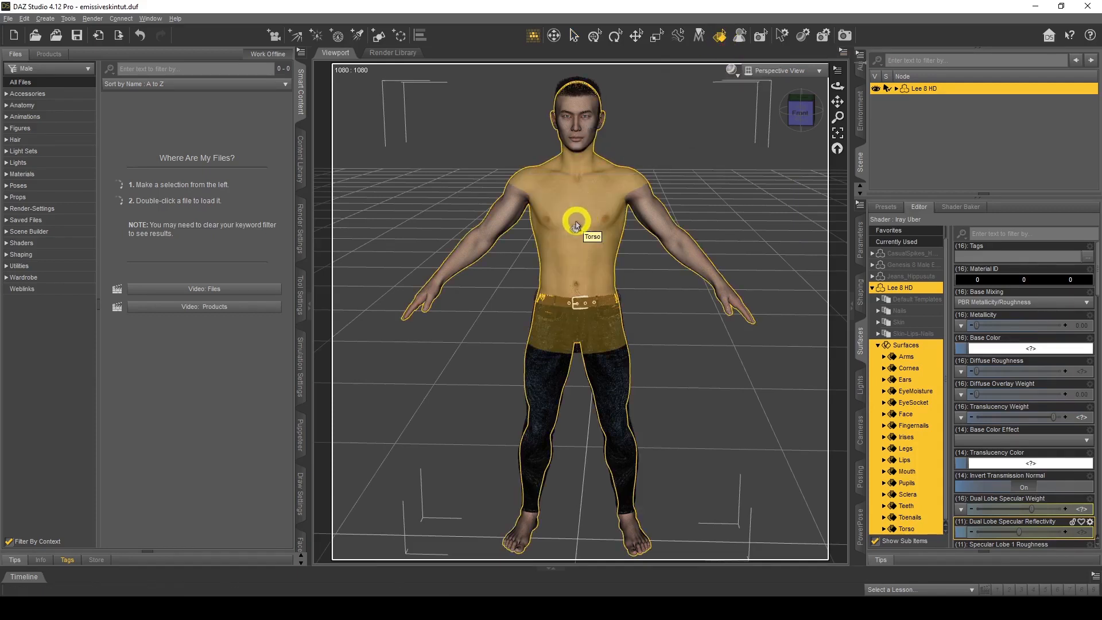
left_click(574, 227)
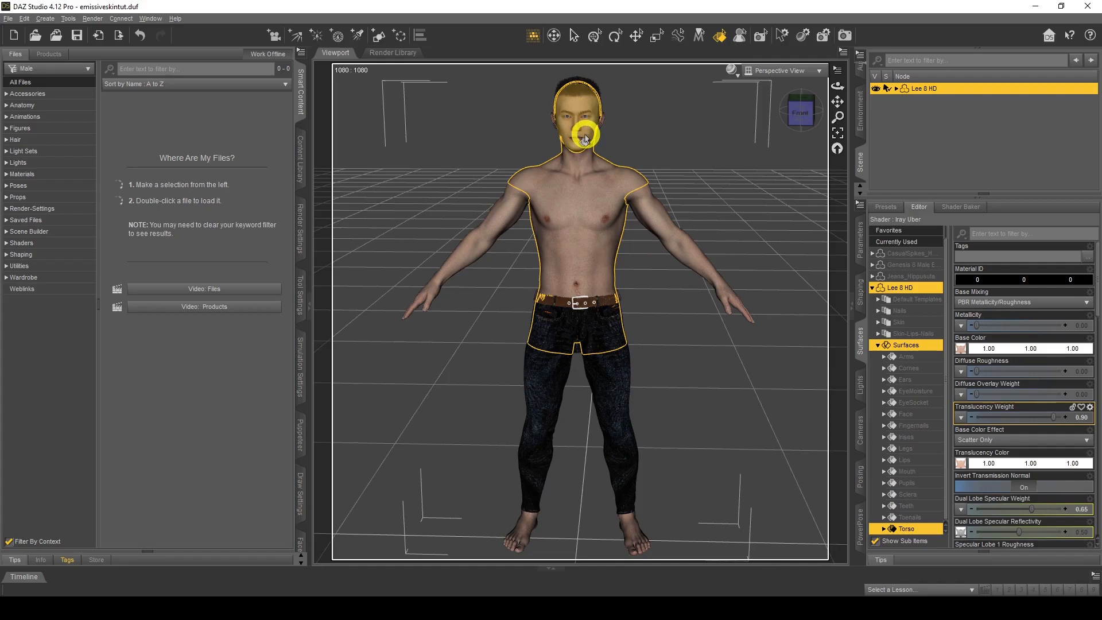
left_click(916, 415)
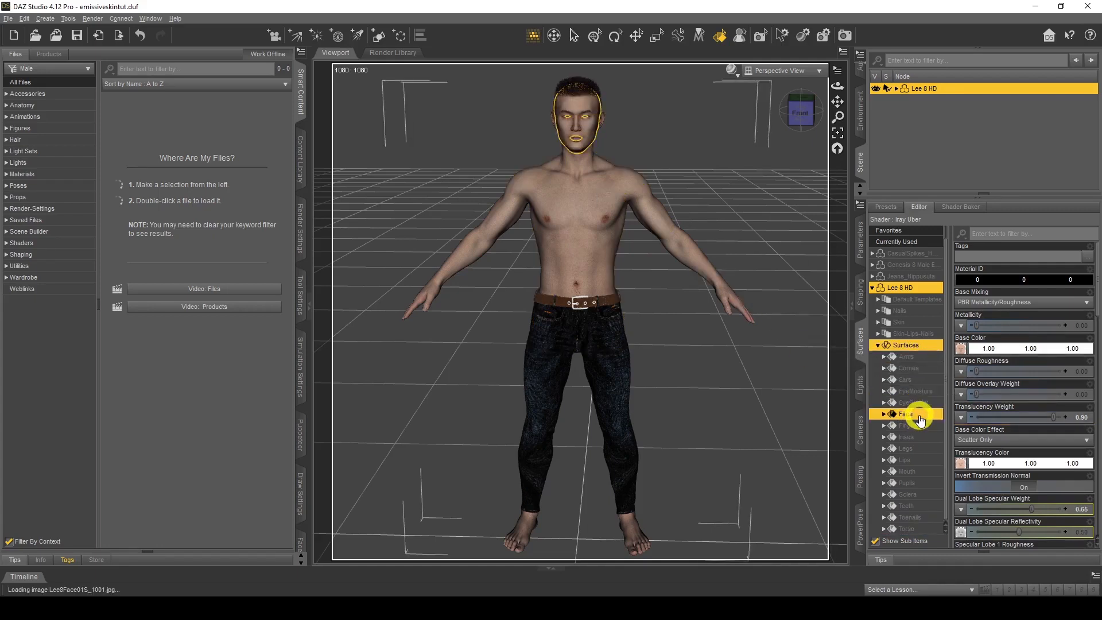
left_click(681, 252)
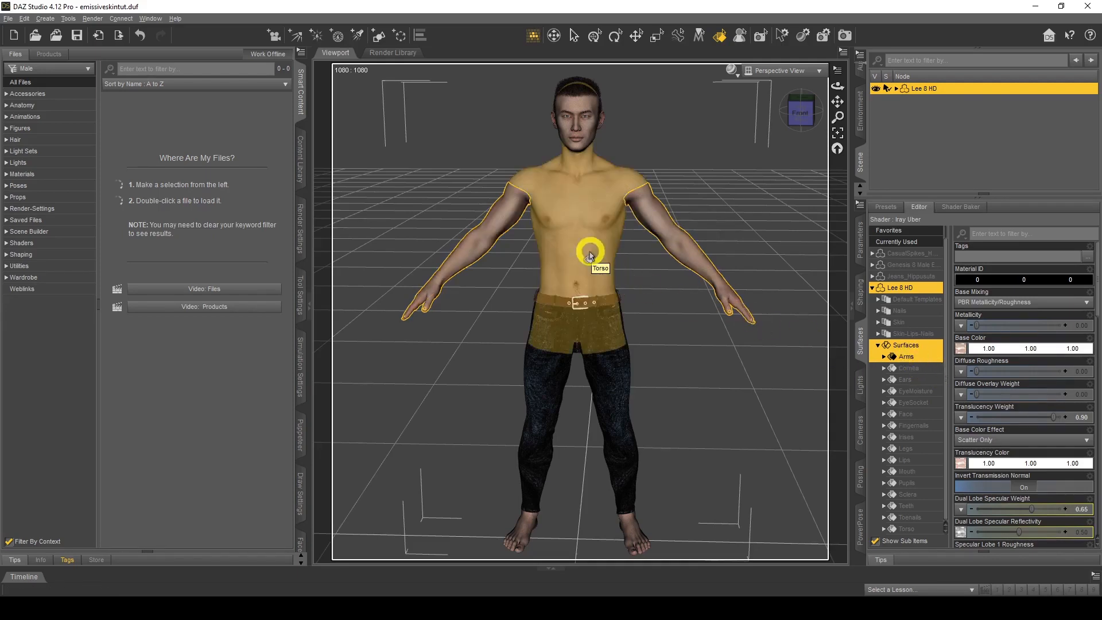
left_click(590, 255)
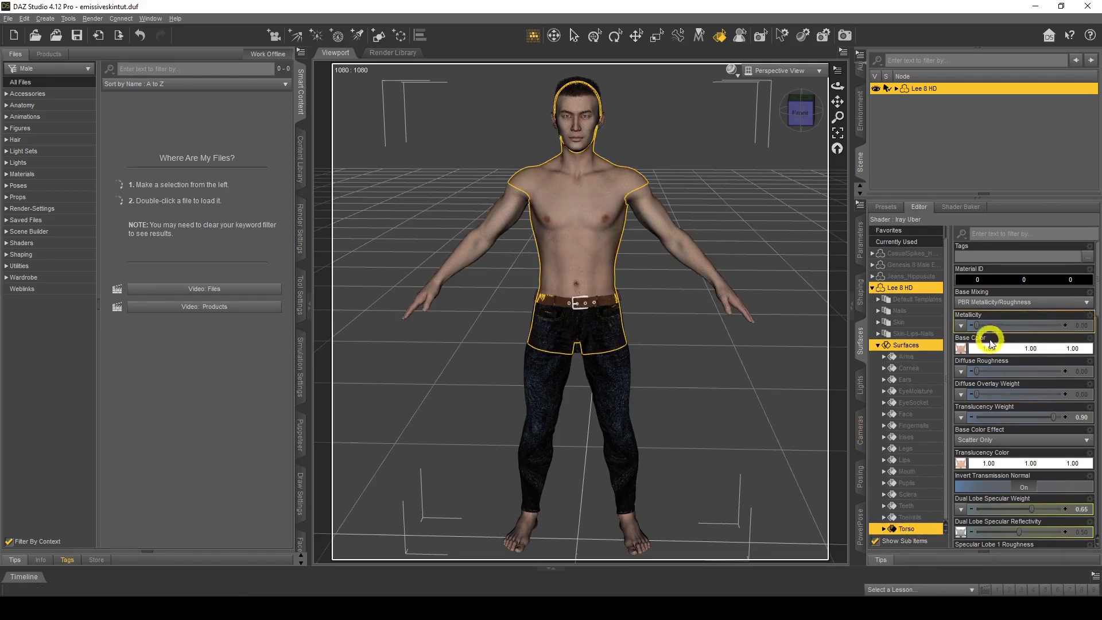
Step: Browse for the Torso surface's Base Color image and copy the path of the Lee8 texture folder
mouse_move(963, 350)
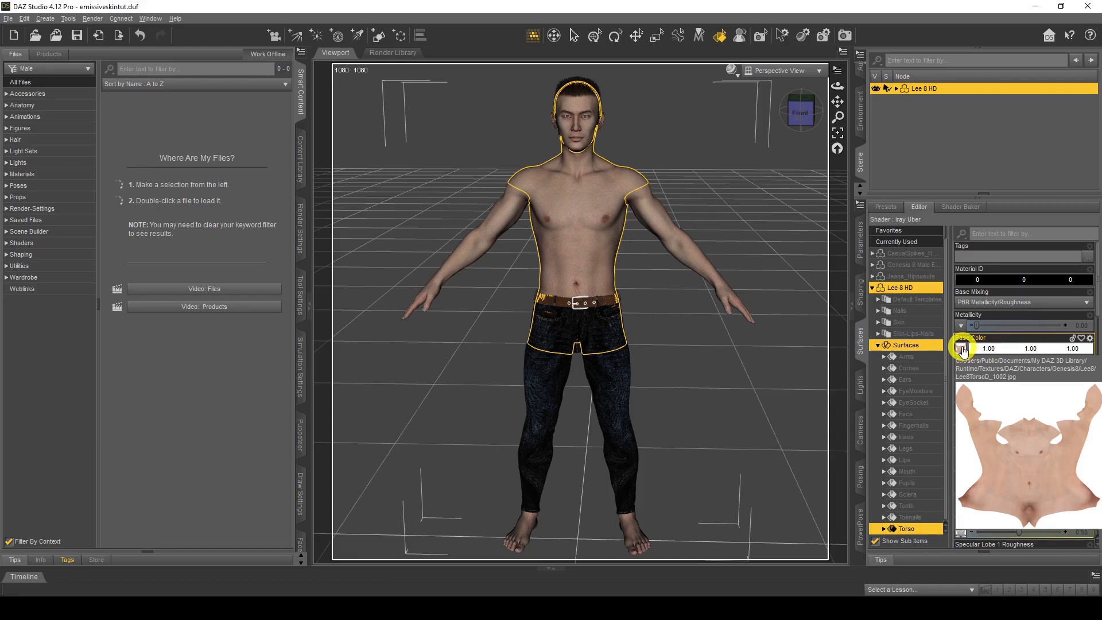
left_click(960, 349)
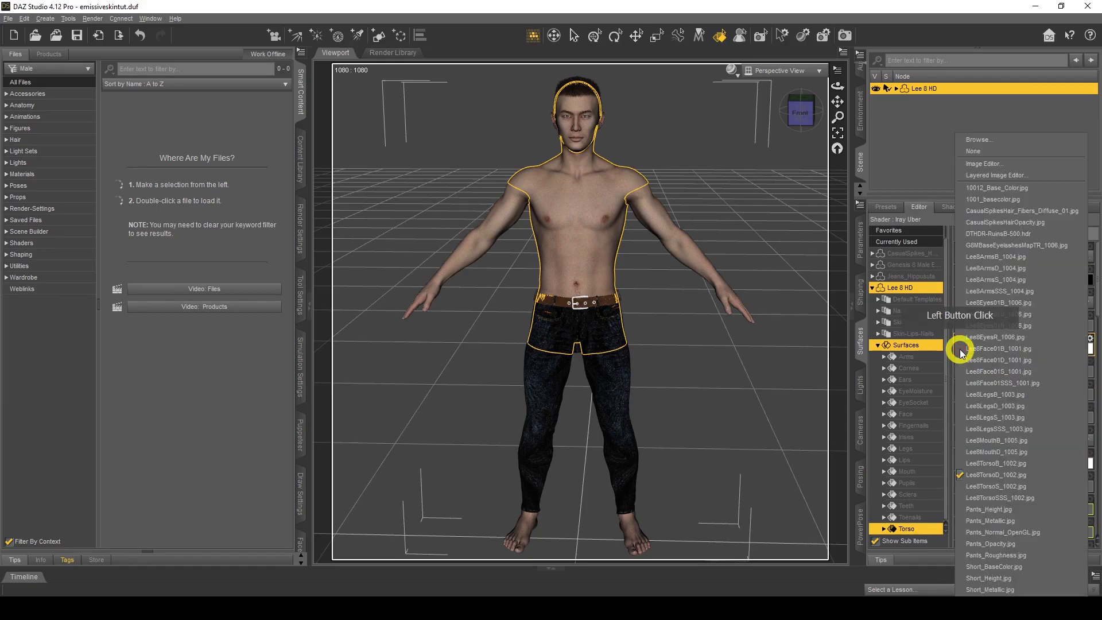
left_click(996, 140)
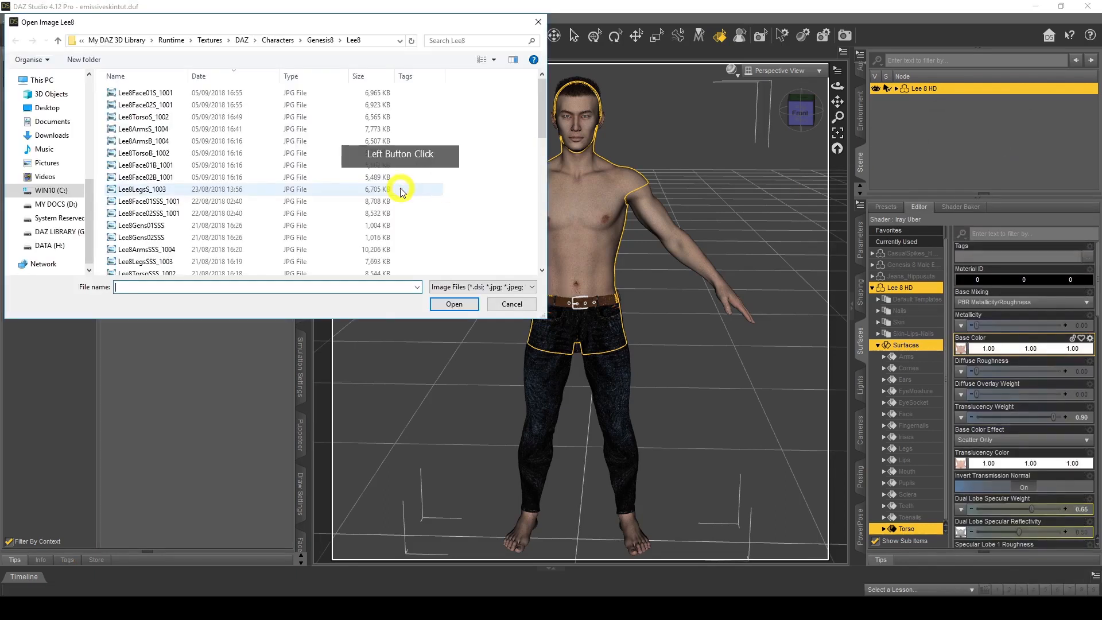
left_click(373, 42)
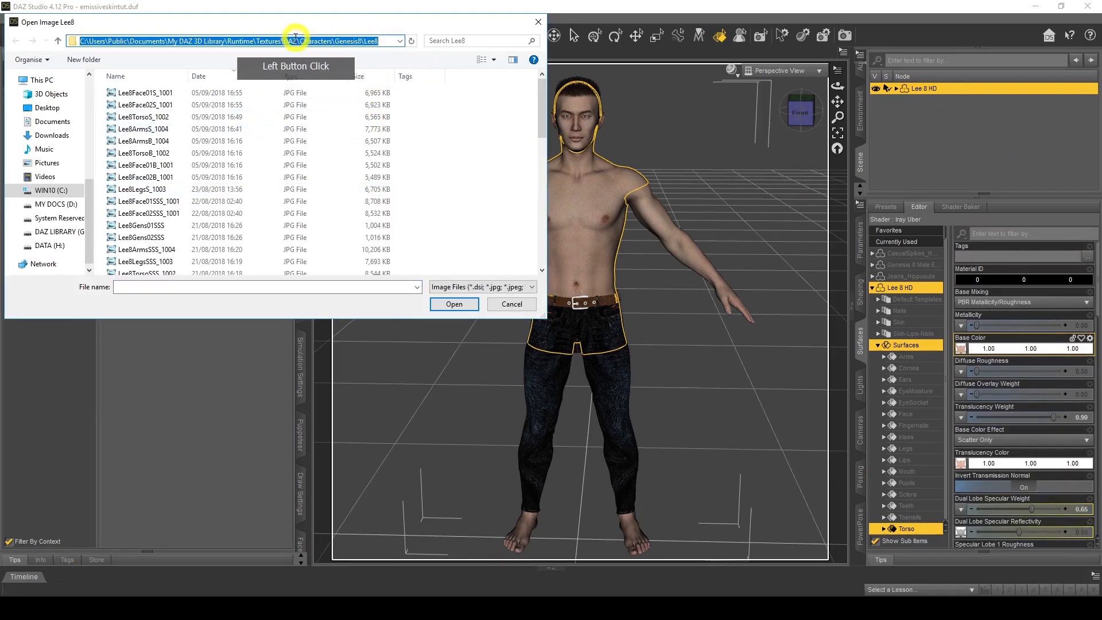
right_click(317, 38)
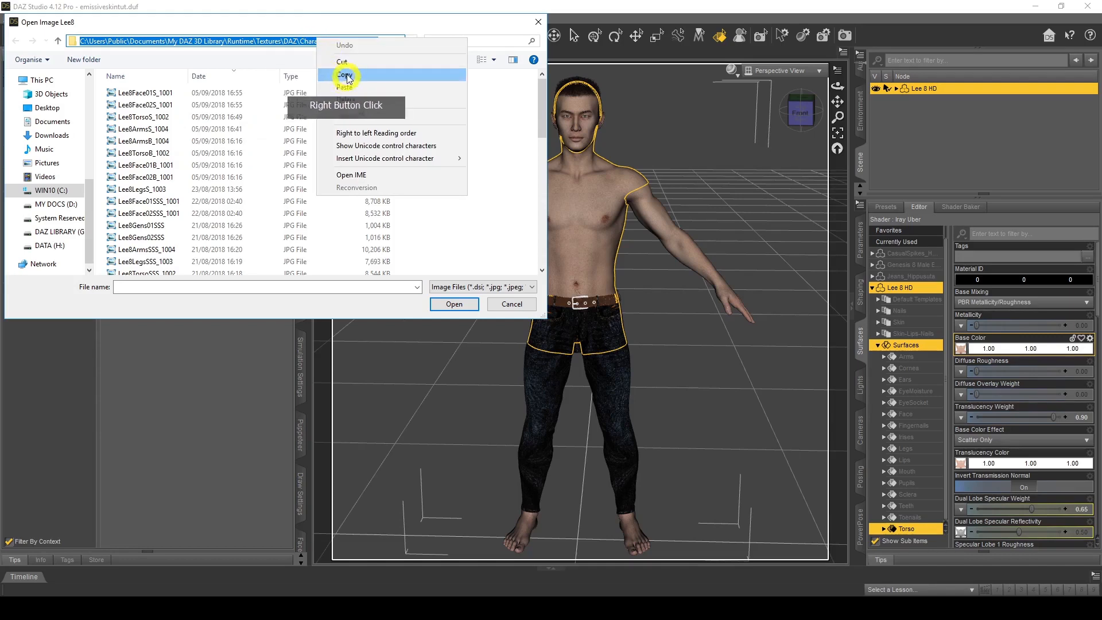
left_click(339, 70)
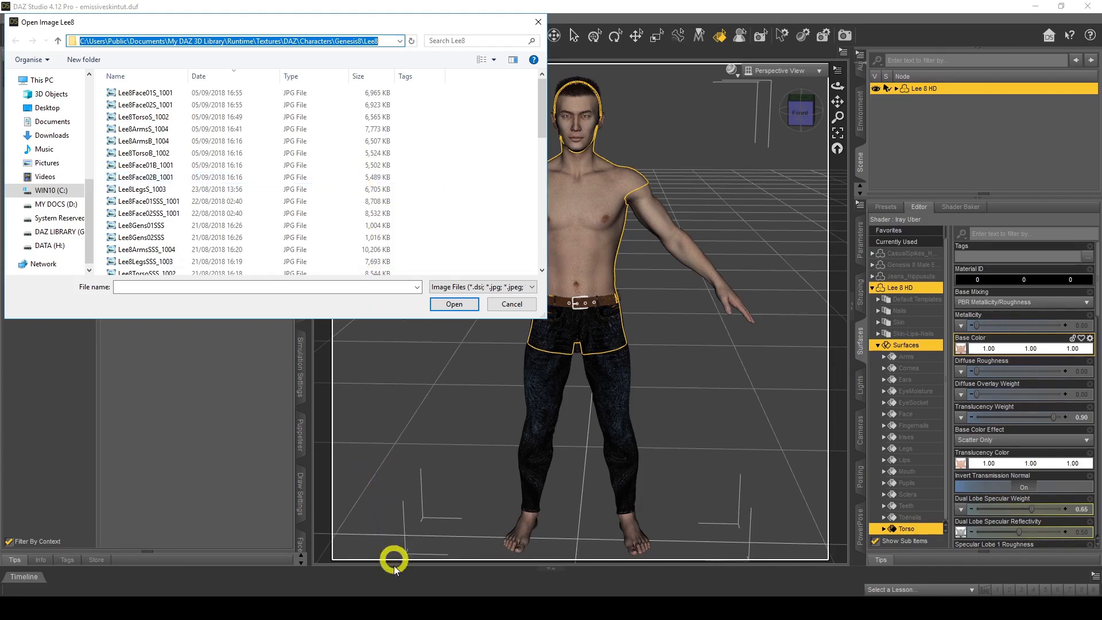
Step: Switch to Photoshop and use the copied path to browse to the Lee8 texture folder for opening a file
mouse_move(413, 597)
left_click(381, 546)
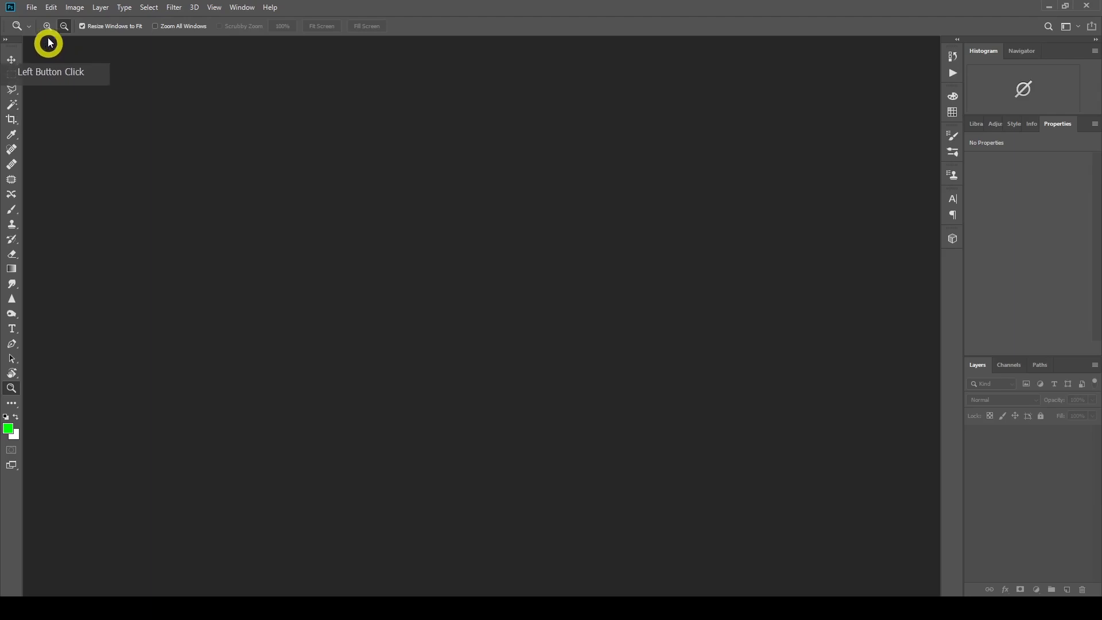
left_click(34, 8)
left_click(41, 31)
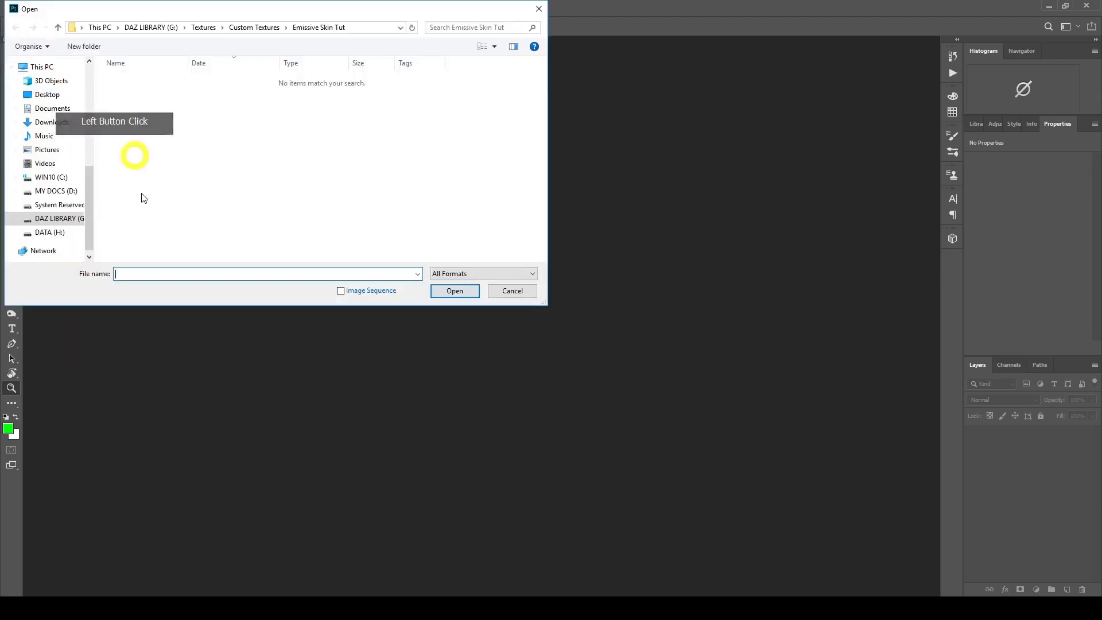
right_click(162, 276)
left_click(190, 324)
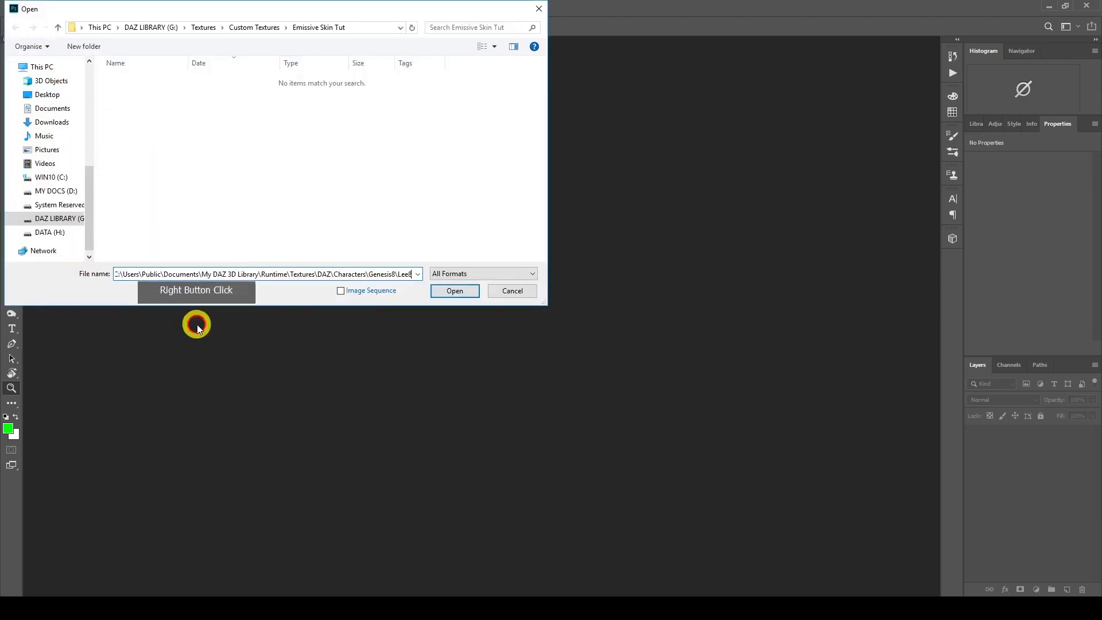
left_click(454, 291)
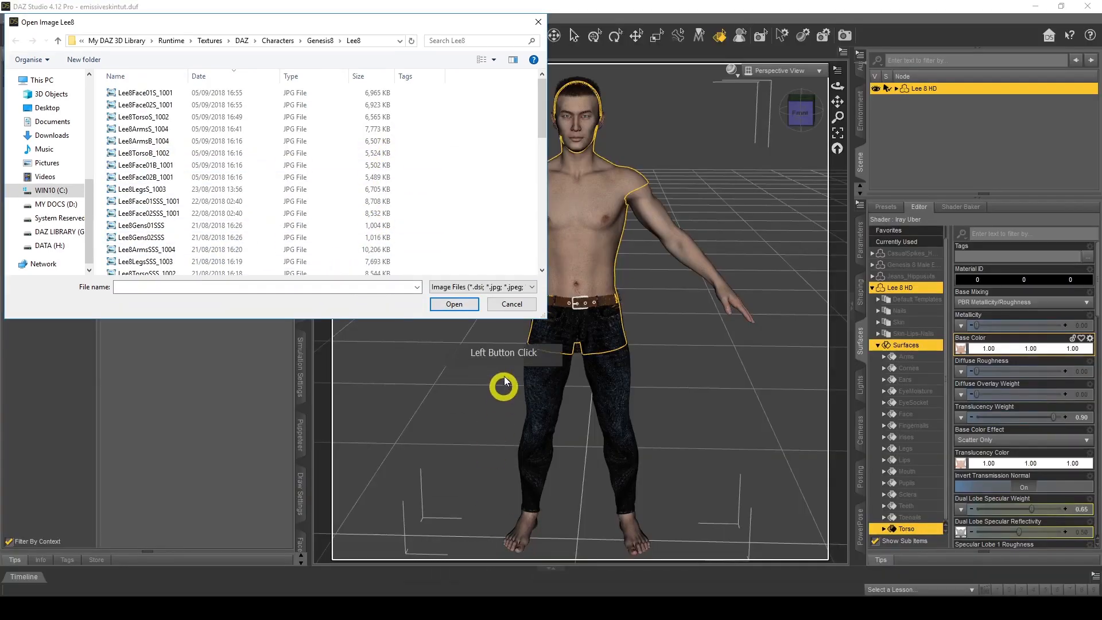
Step: Cancel the image browsing in DAZ Studio and check the file name of the Torso surface's Base Color texture
left_click(511, 308)
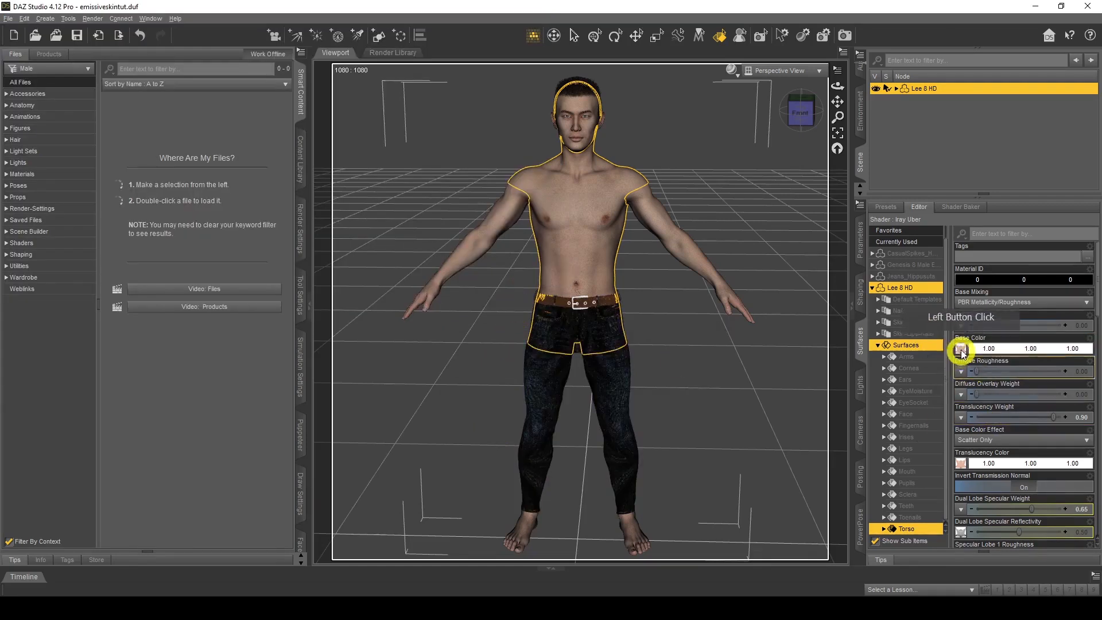
mouse_move(966, 348)
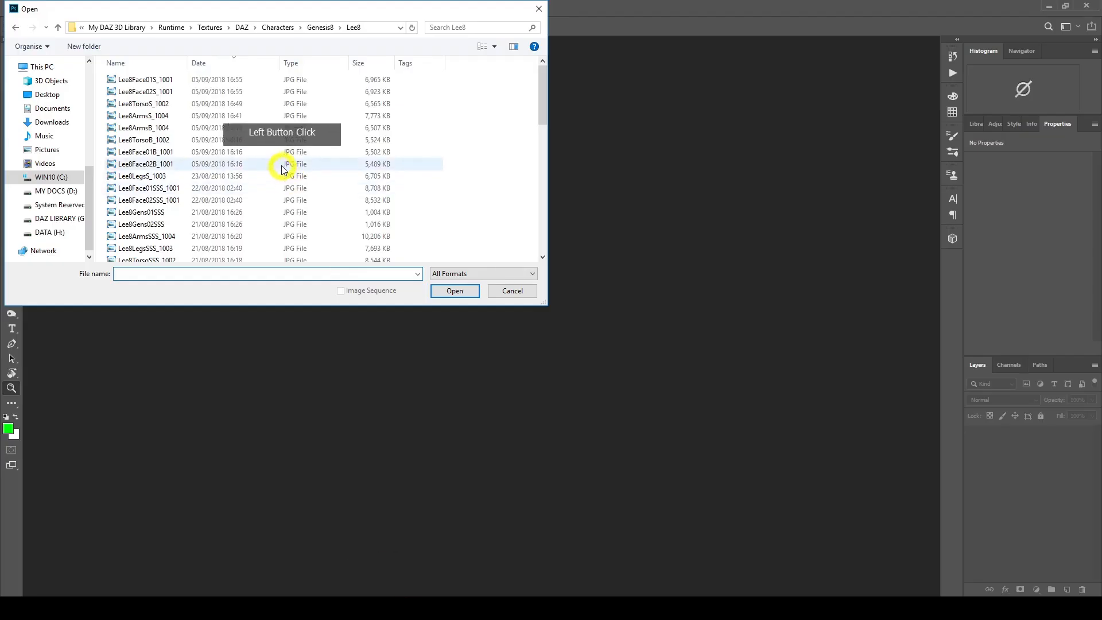
Step: Sort the Lee8 texture files by name in Photoshop's Open dialog and look through them for the torso texture
scroll(180, 112, "down", 1)
scroll(180, 112, "down", 3)
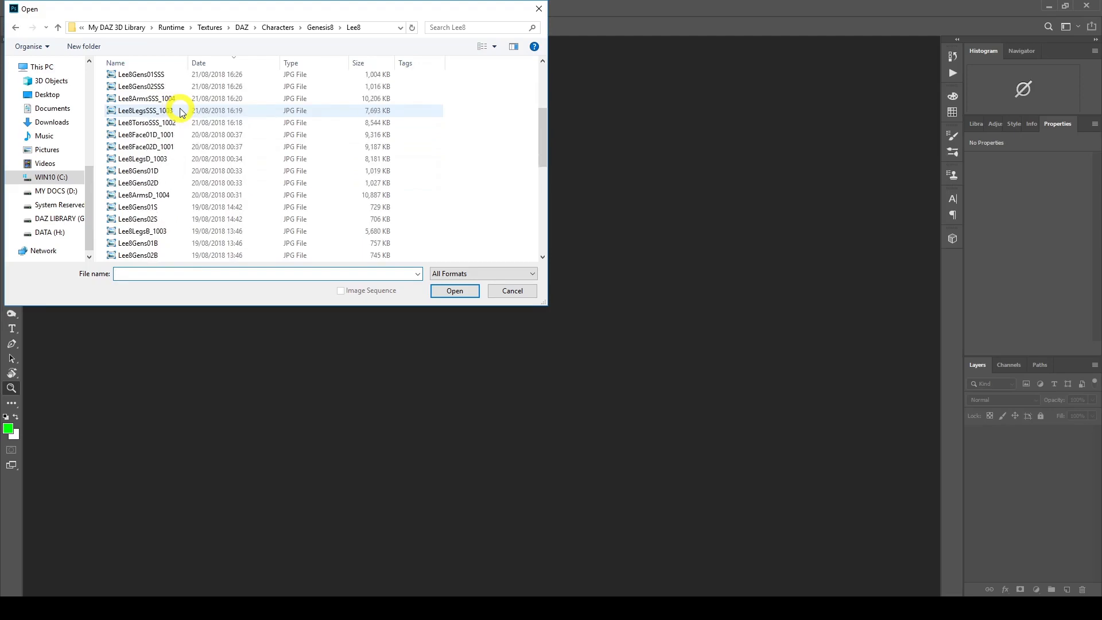
scroll(180, 112, "down", 2)
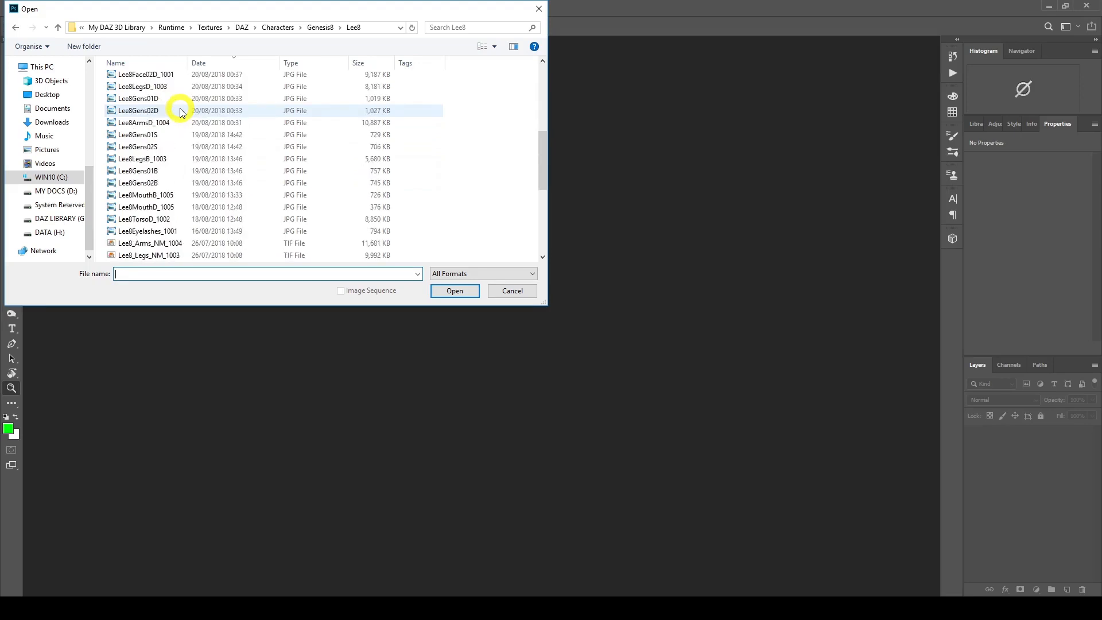
left_click(154, 68)
left_click(153, 69)
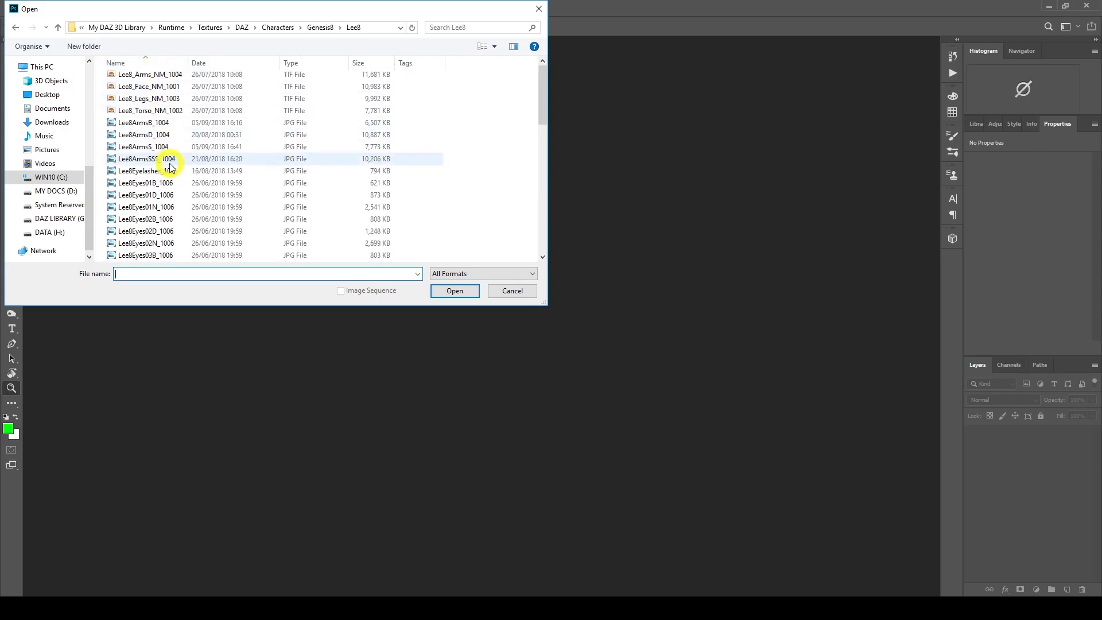
scroll(170, 166, "down", 5)
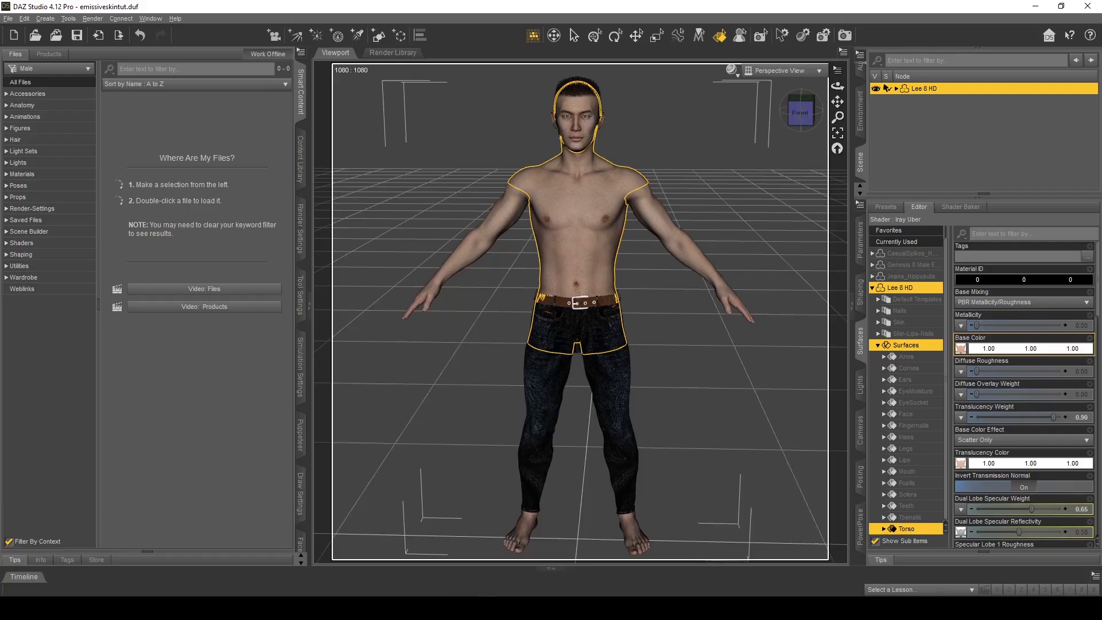
Step: Recheck the torso's Base Color file name in DAZ Studio, then open Lee8TorsoD_1002.jpg in Photoshop through Camera Raw
left_click(961, 350)
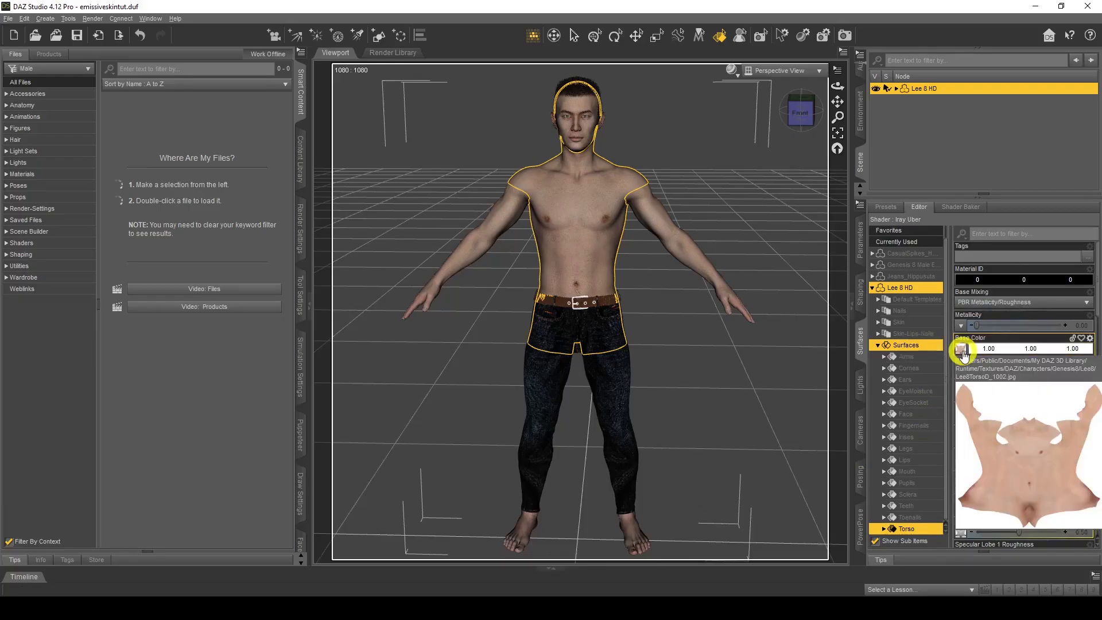
left_click(405, 605)
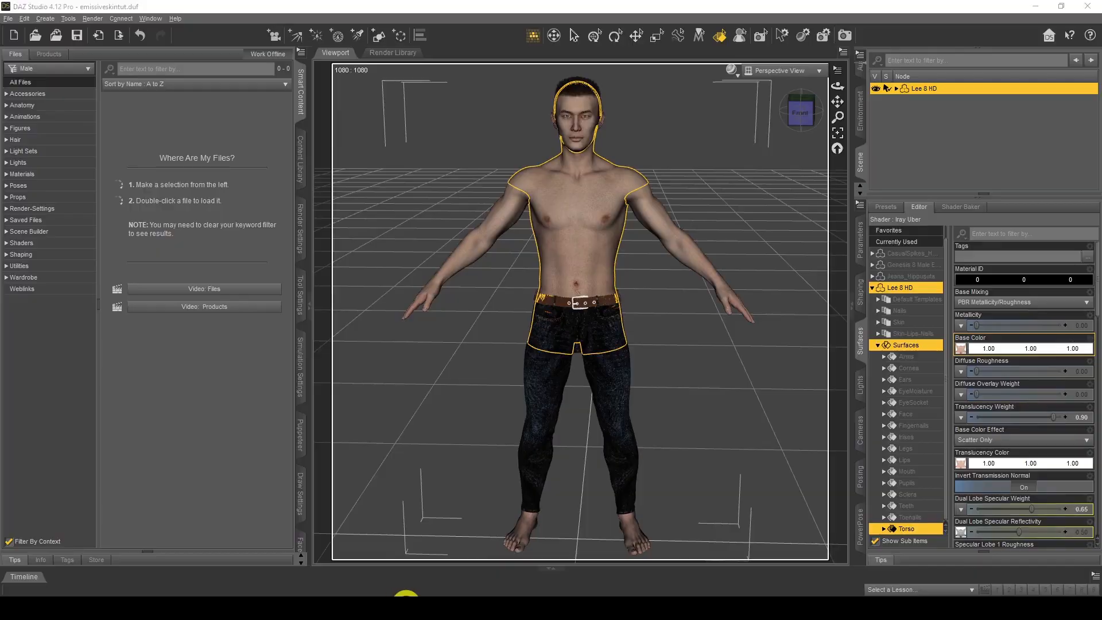
left_click(158, 232)
left_click(456, 291)
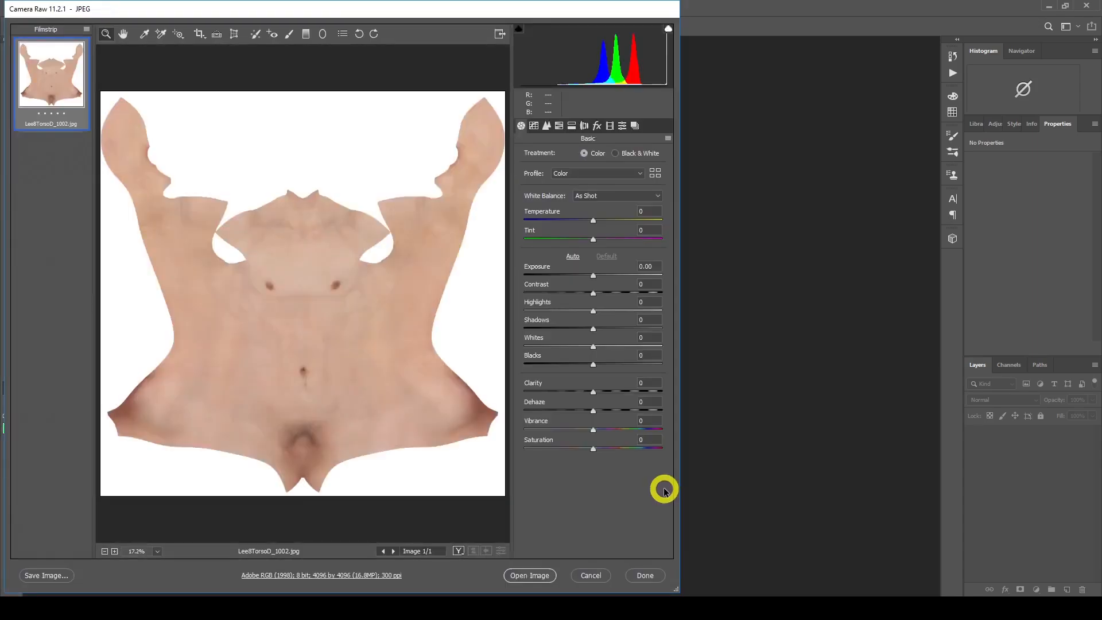
left_click(525, 575)
left_click(814, 373)
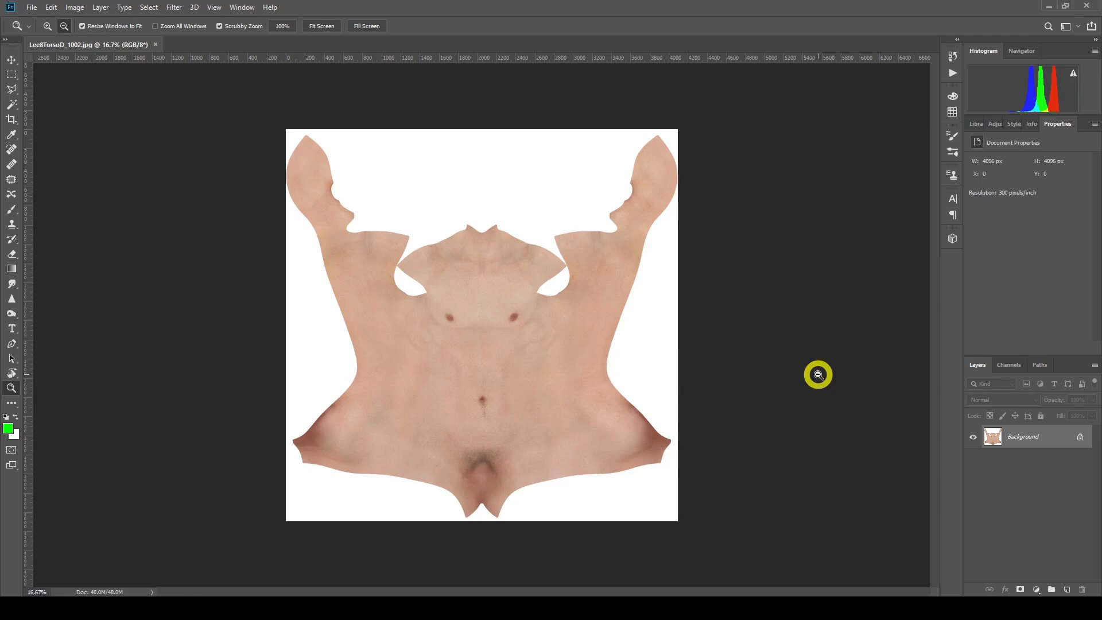
Step: Save the torso texture as PNG Lee8TorsoD_1002 in Custom Textures > Emissive Skin Tut, using the large file size option
left_click(32, 7)
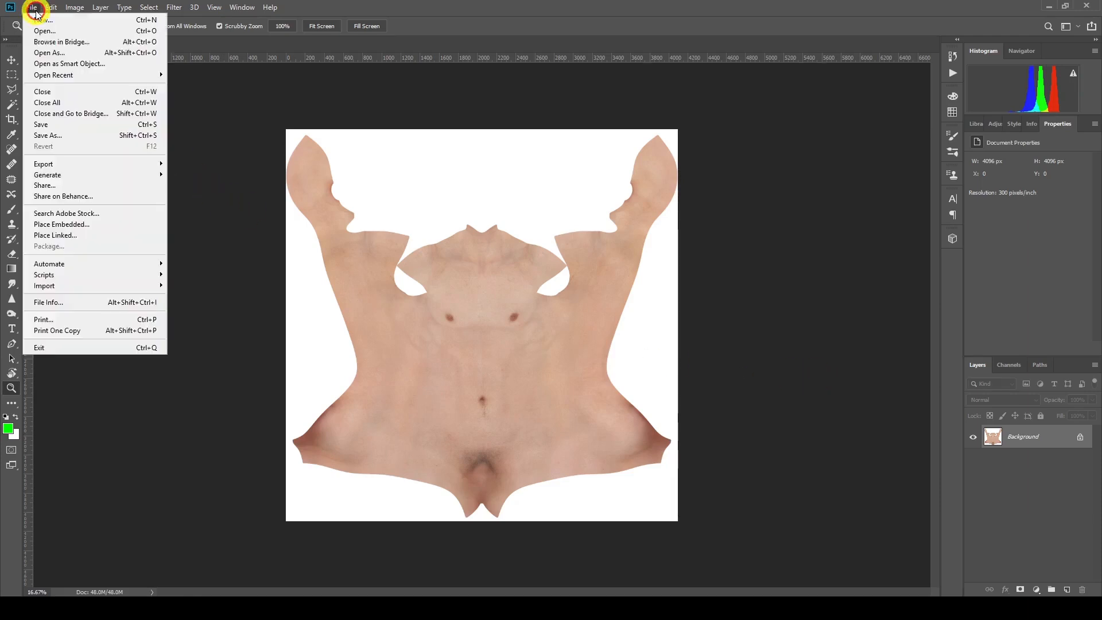
left_click(61, 135)
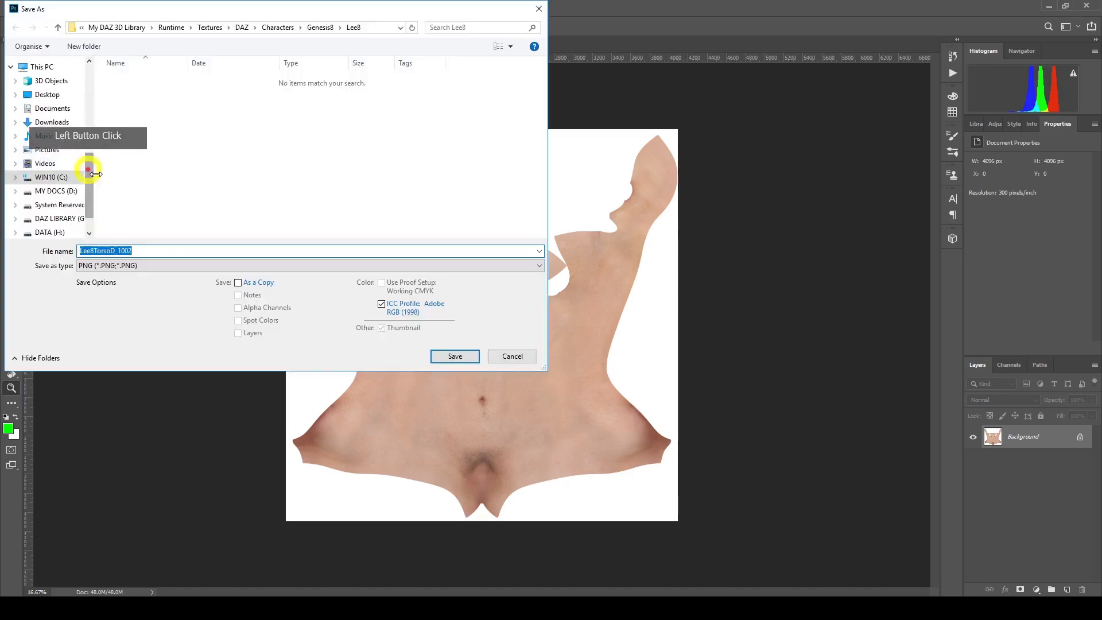
left_click_drag(88, 161, 91, 113)
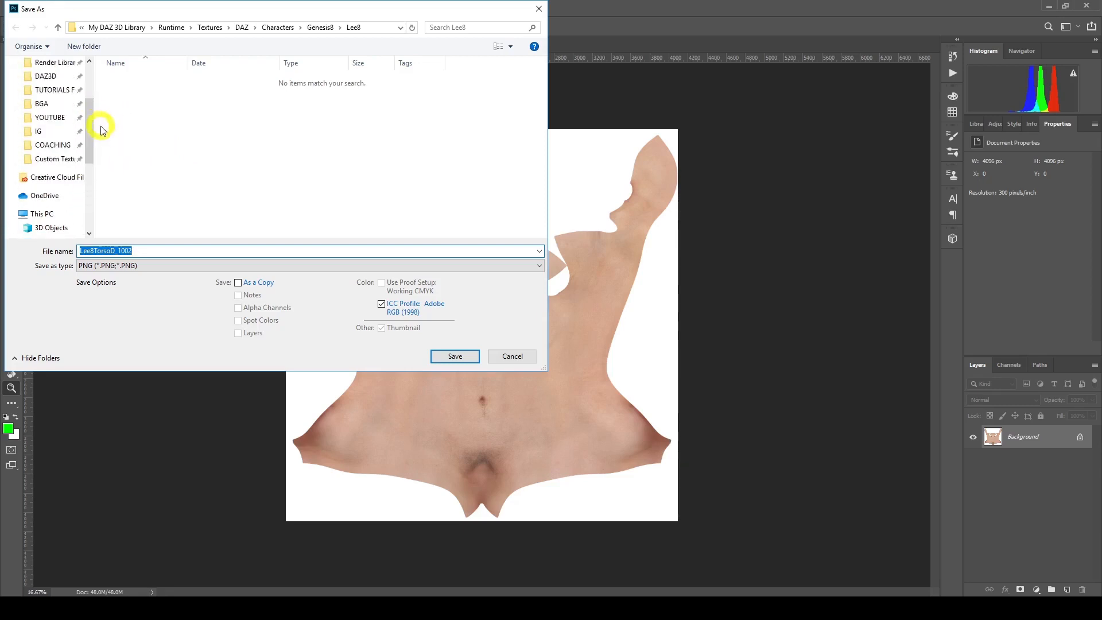
left_click(62, 163)
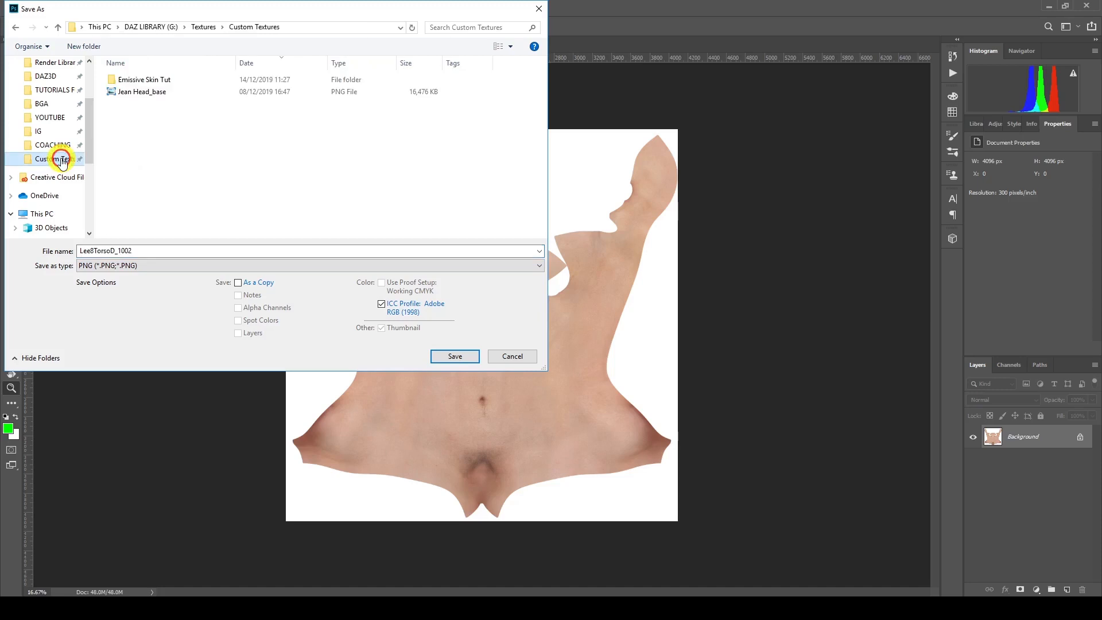
double_click(149, 81)
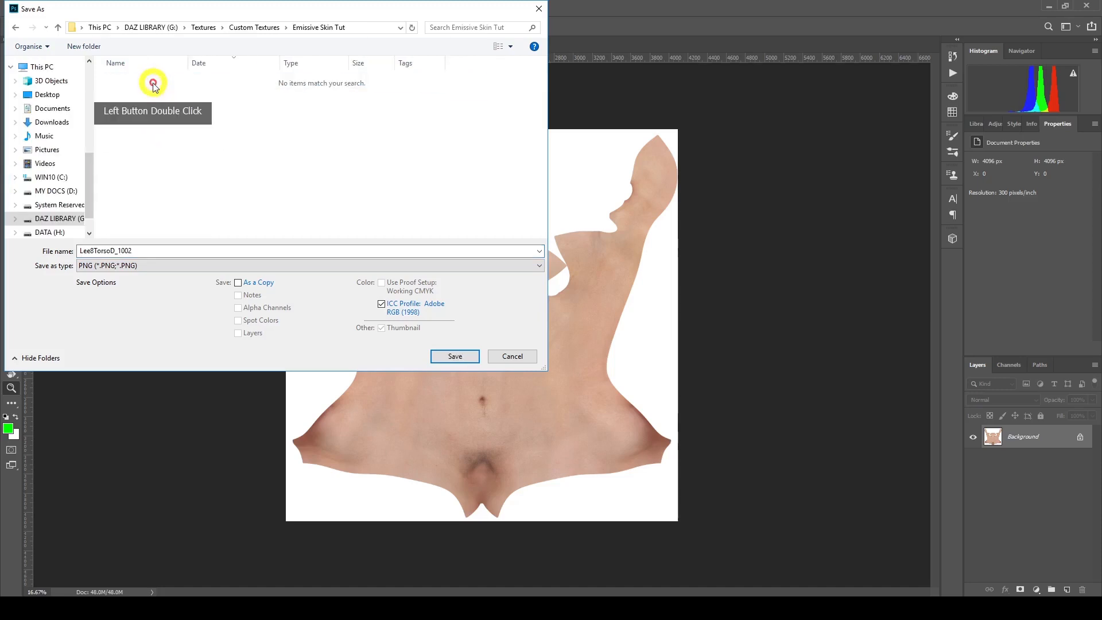
left_click(453, 357)
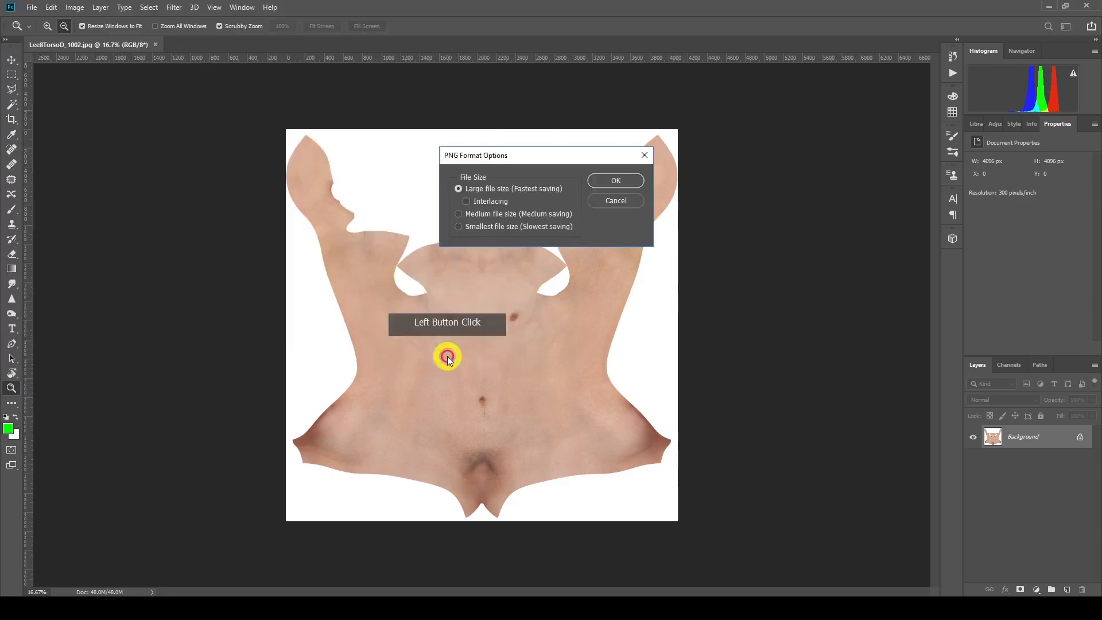
left_click(607, 181)
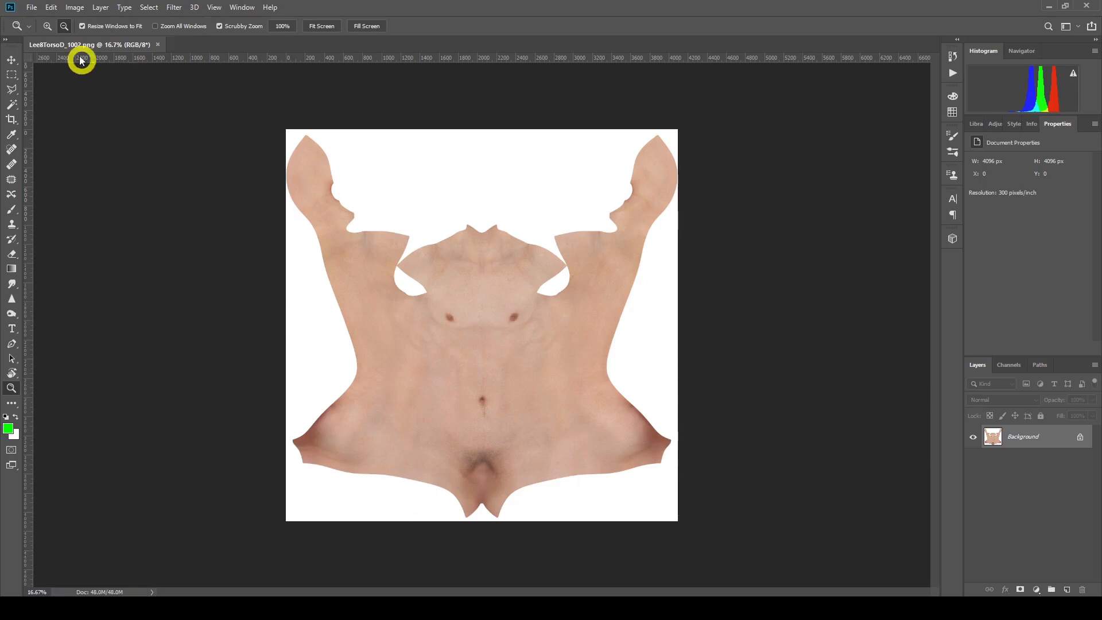
Step: Switch to DAZ Studio and check the file type of the Torso surface's Base Color texture
left_click(27, 12)
left_click(253, 250)
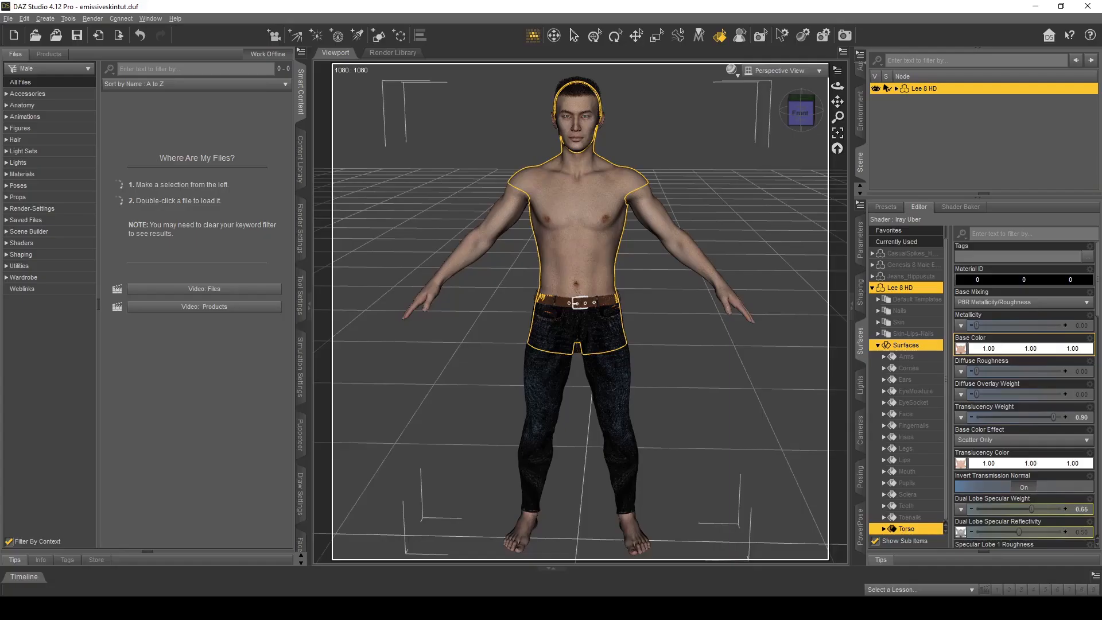
left_click(964, 348)
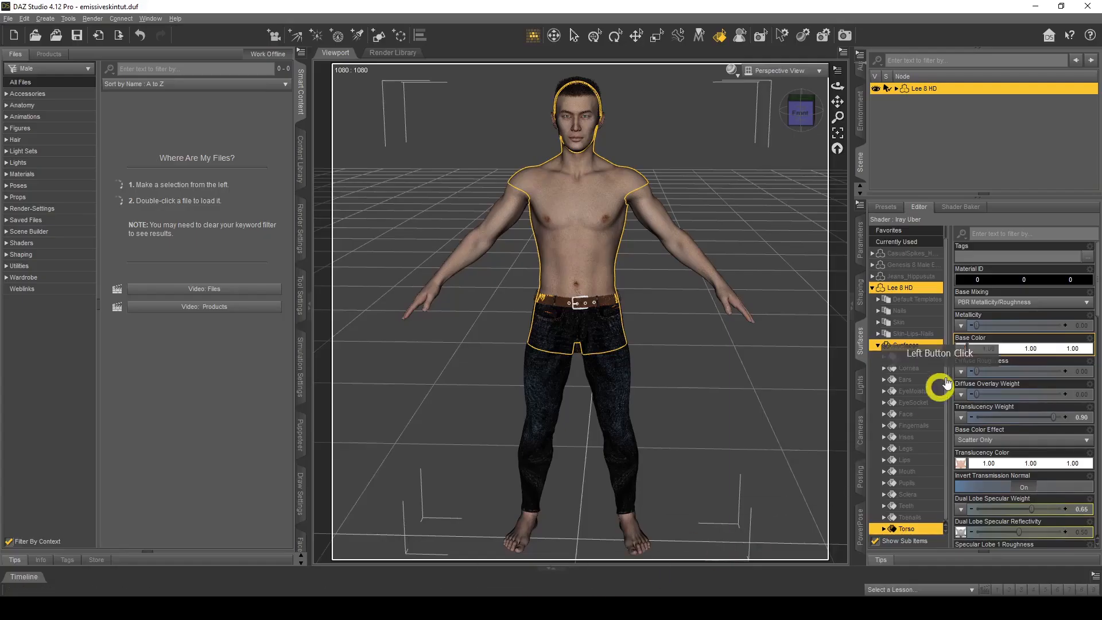
mouse_move(960, 351)
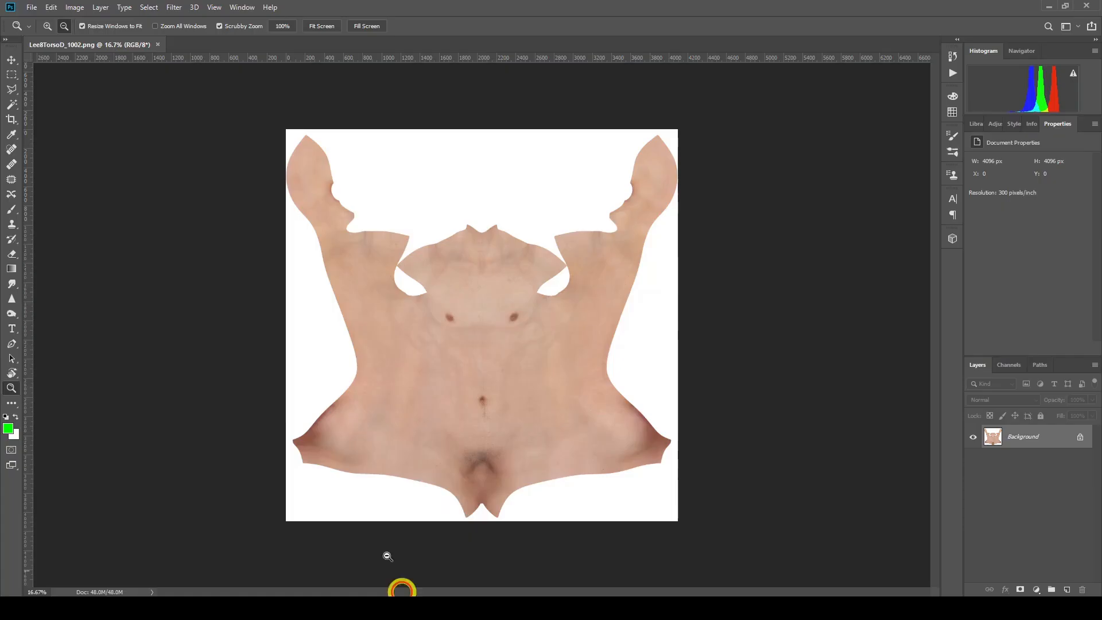
Step: Return to Photoshop and save the texture as JPEG Lee8TorsoD_1002 in the Emissive Skin Tut folder at quality 12
left_click(30, 8)
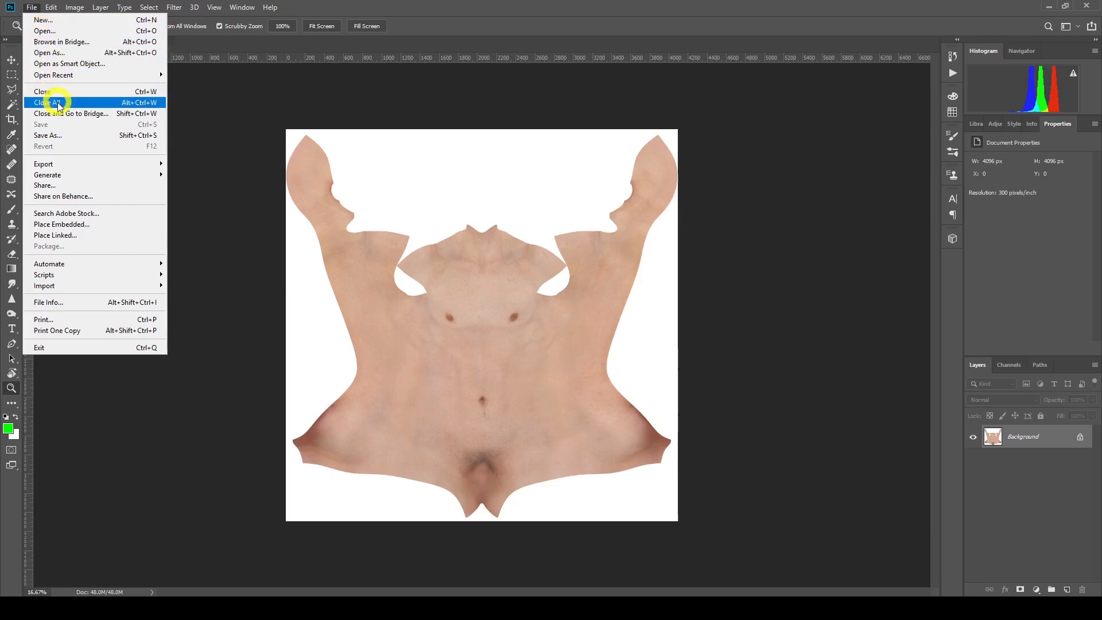
left_click(61, 136)
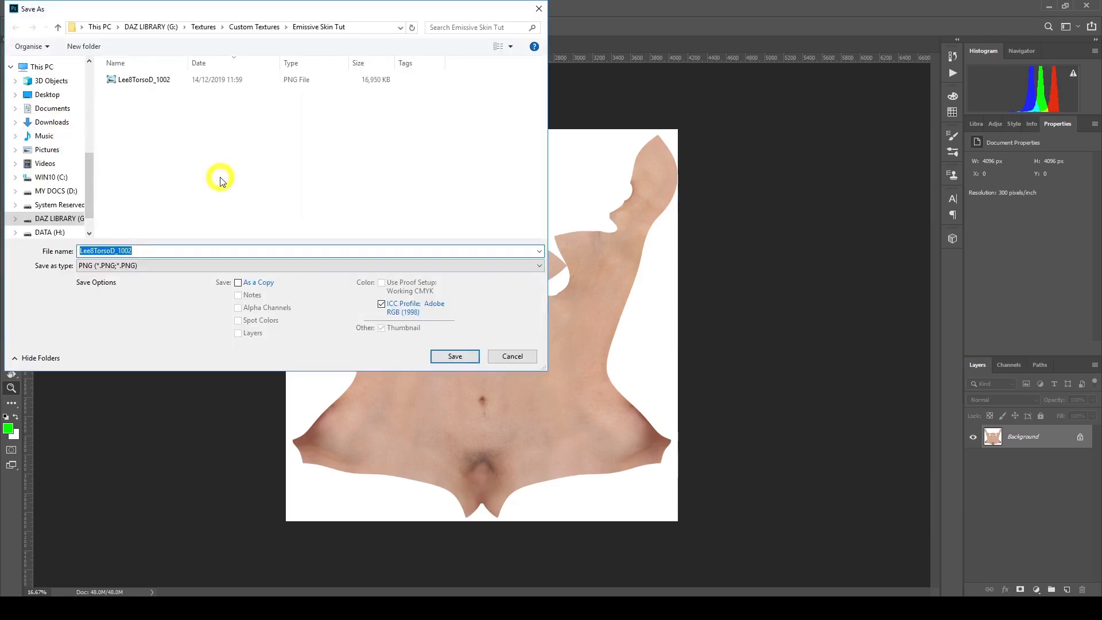
left_click(192, 265)
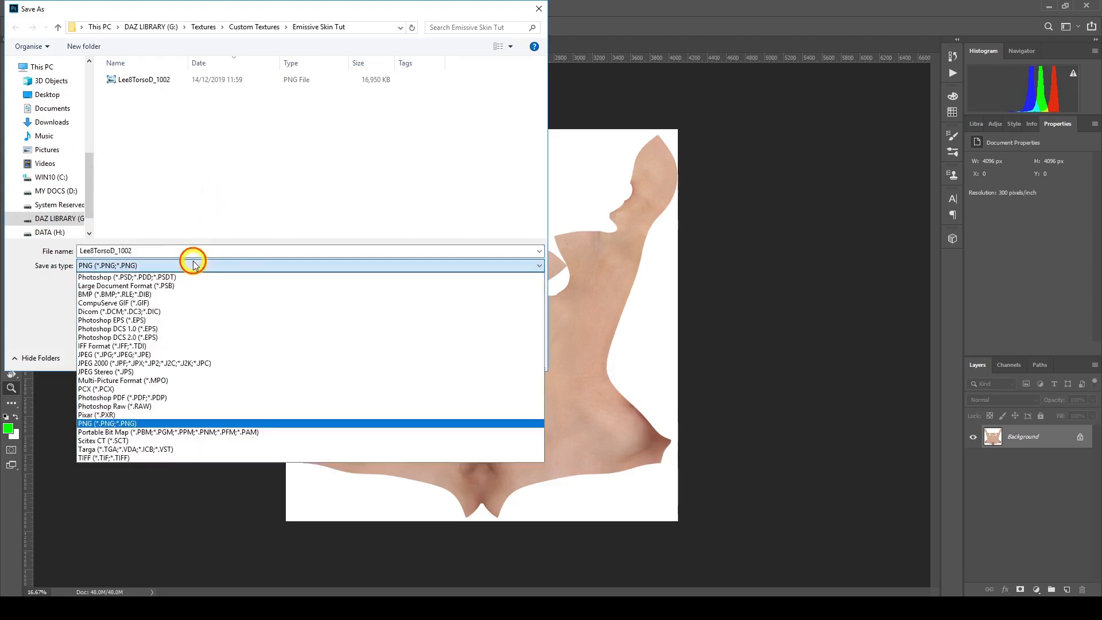
left_click(208, 354)
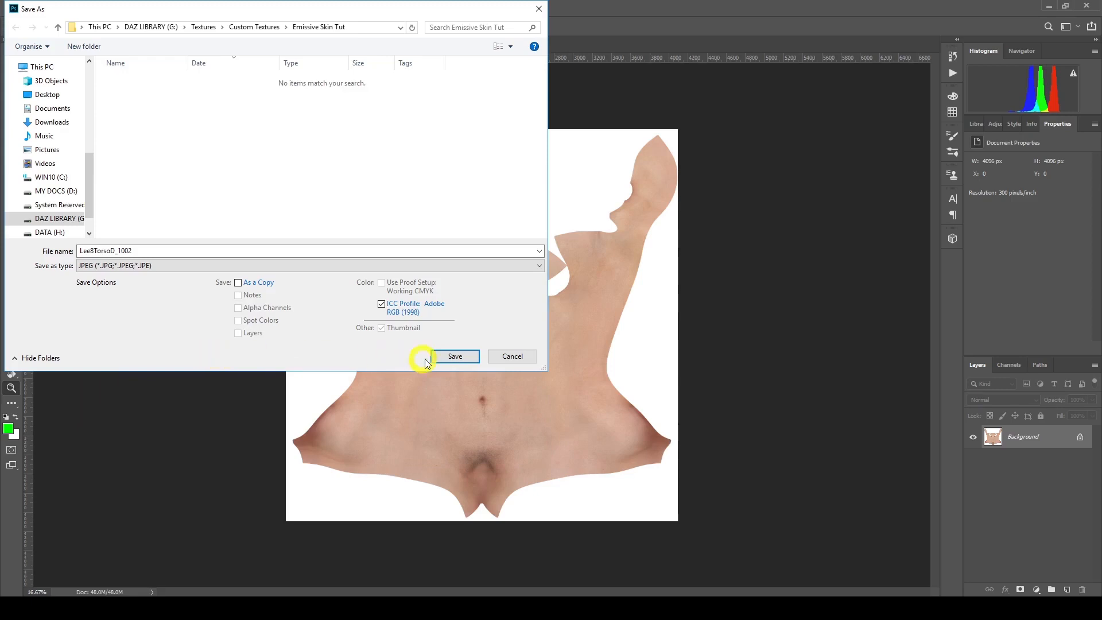
left_click(448, 357)
left_click(586, 201)
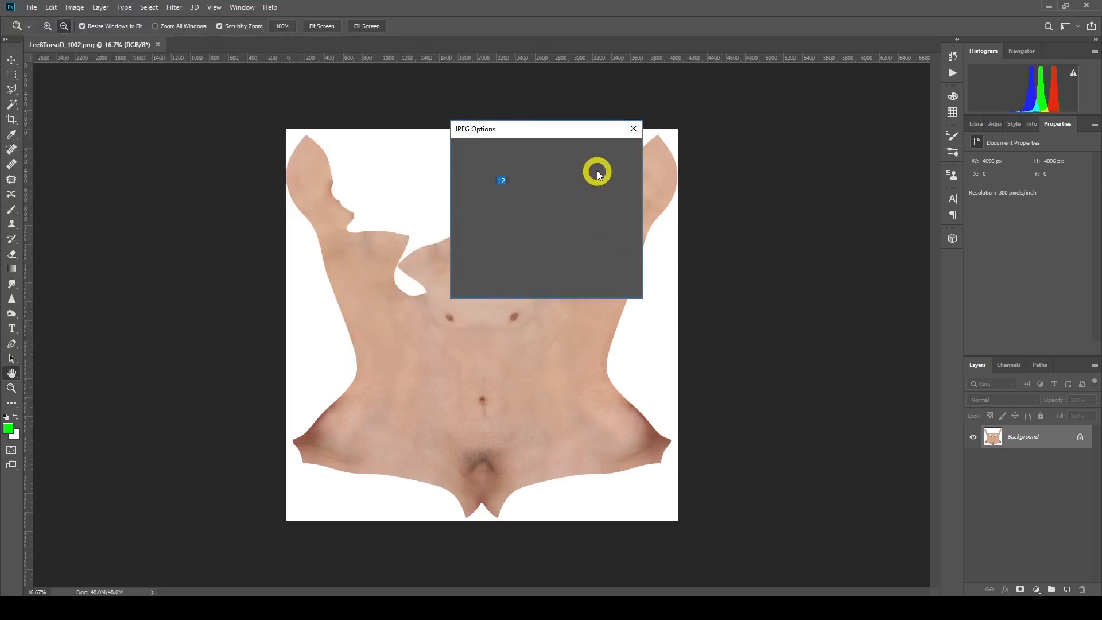
left_click(607, 152)
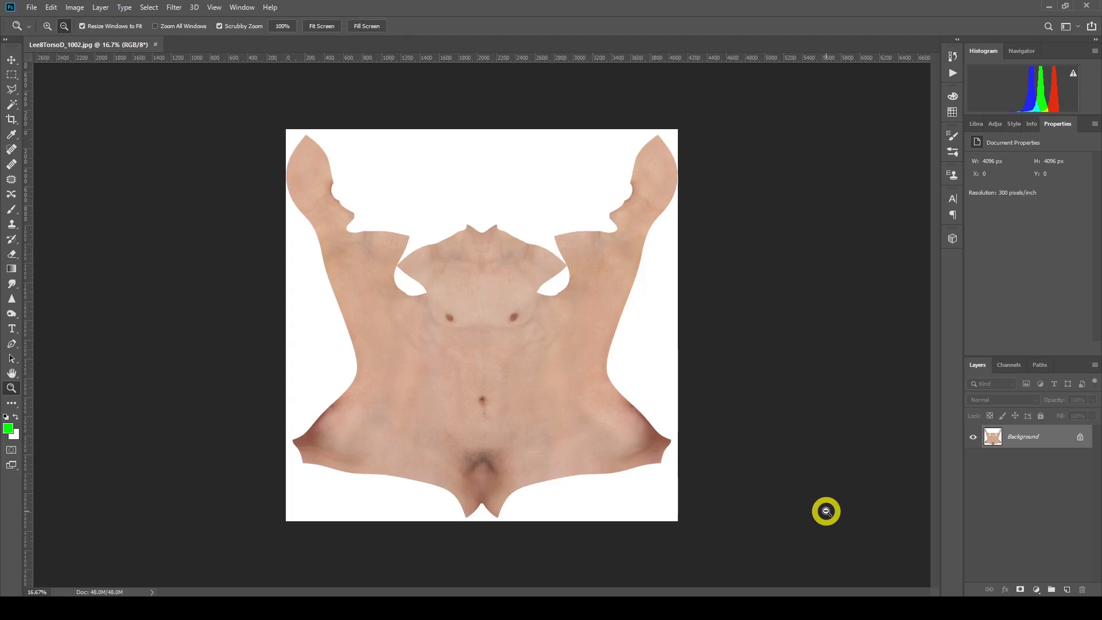
Step: Add a new layer above the torso texture and choose the 2200 px rough paint-stroke preset for the Brush tool
left_click(1065, 588)
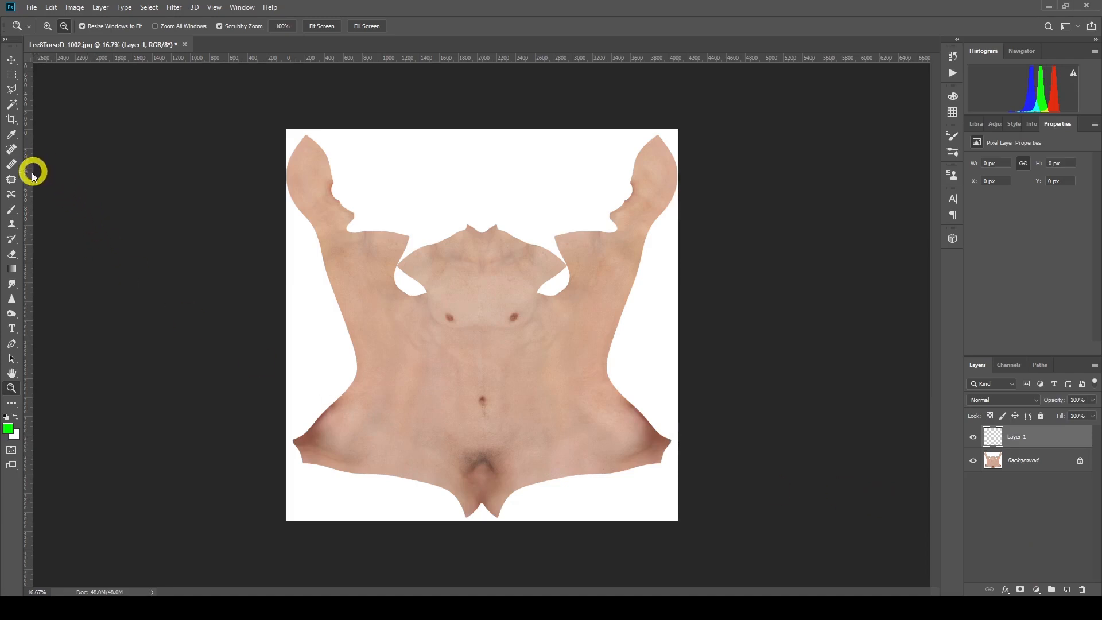
left_click(16, 211)
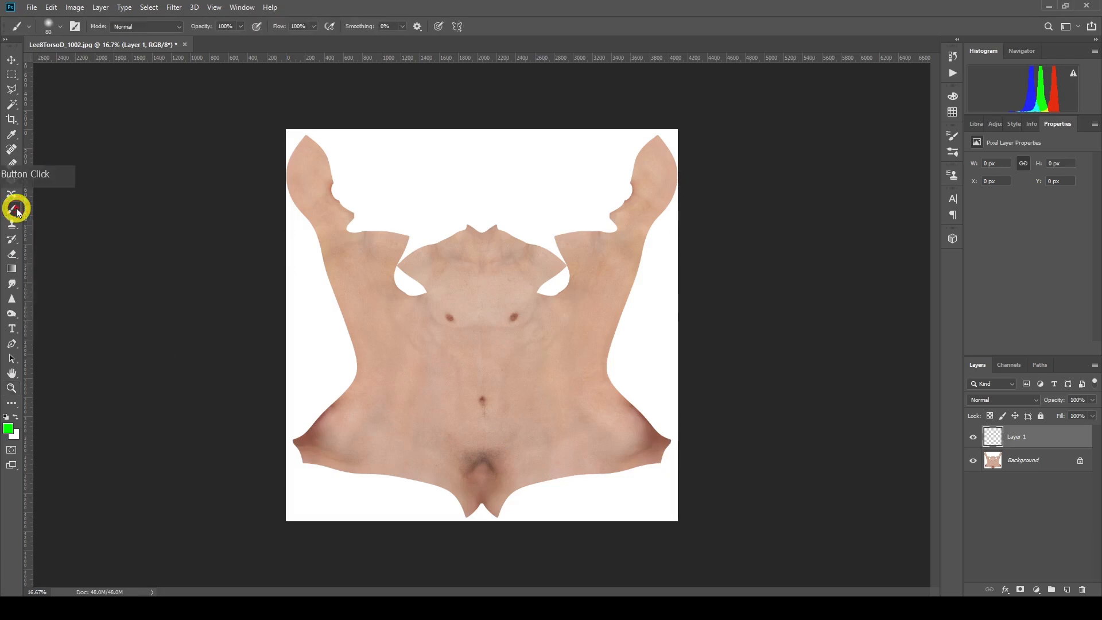
left_click(59, 26)
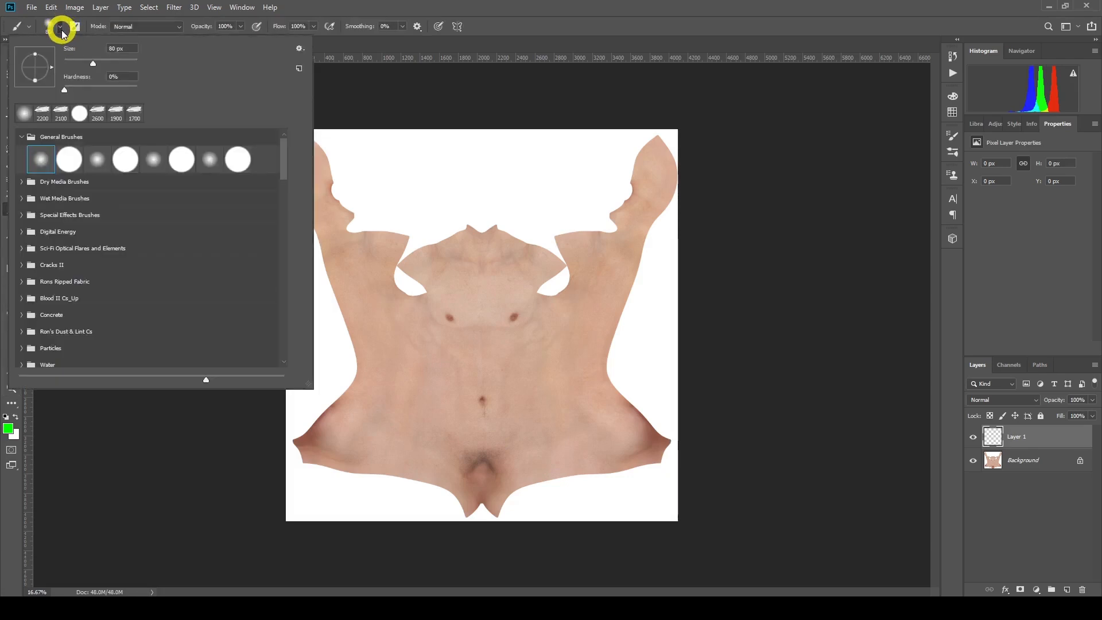
left_click(41, 110)
left_click(481, 5)
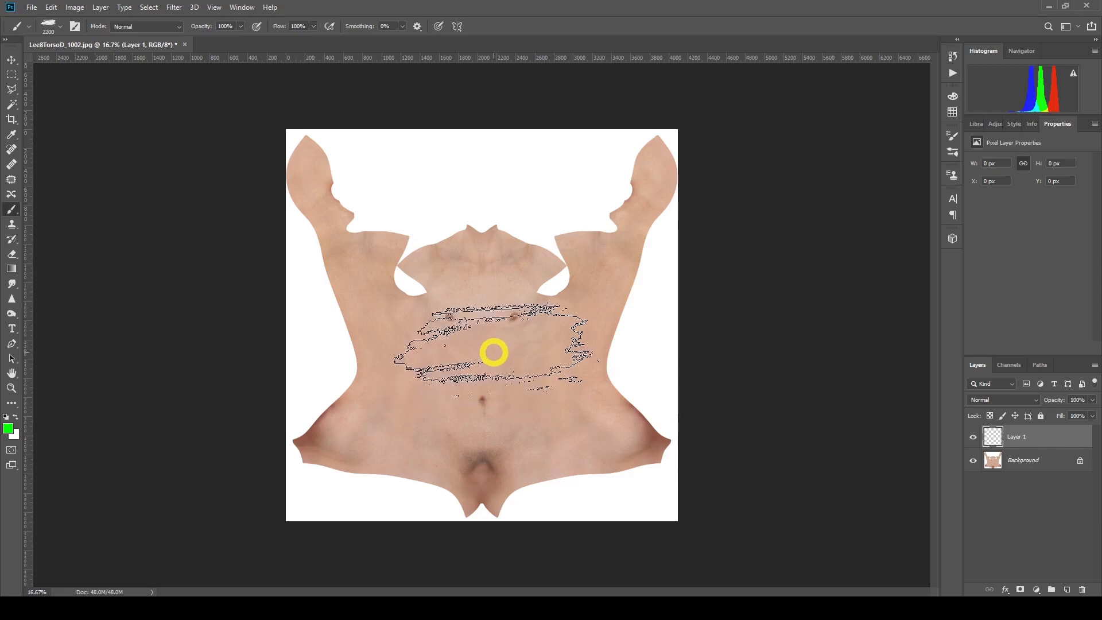
Step: Reduce the paint-stroke brush size to 1300 px
key("bracketleft")
key("bracketleft")
key("bracketleft")
key("bracketleft")
key("bracketleft")
key("bracketleft")
key("bracketleft")
key("bracketleft")
key("bracketleft")
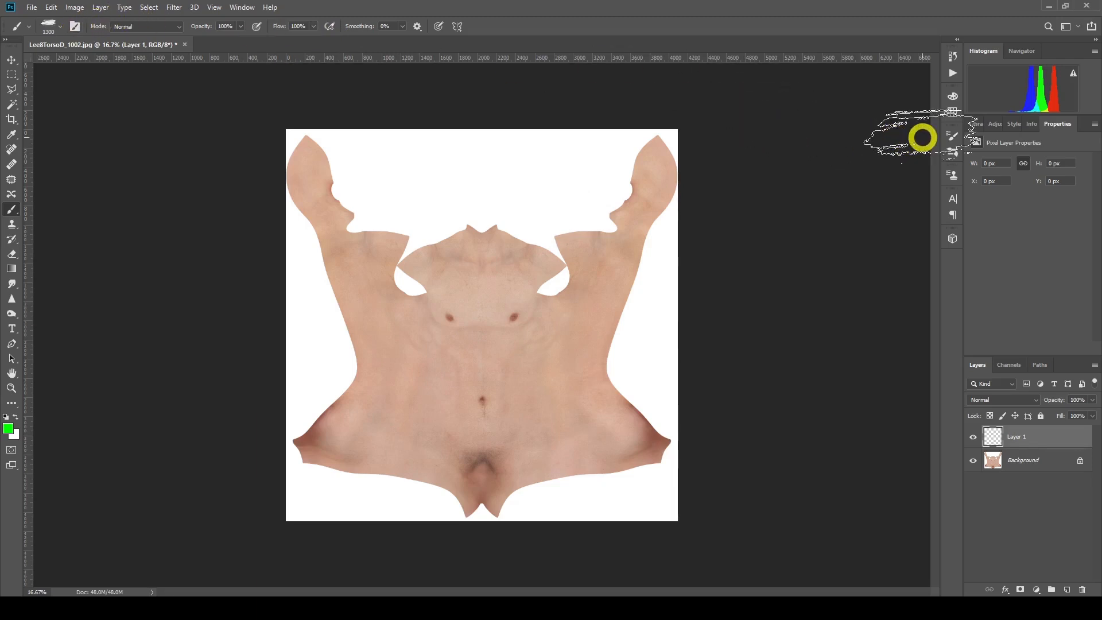
Step: Rotate the brush tip to -89° and paint a vertical green stroke on one side of the torso at 1400 px
left_click(953, 135)
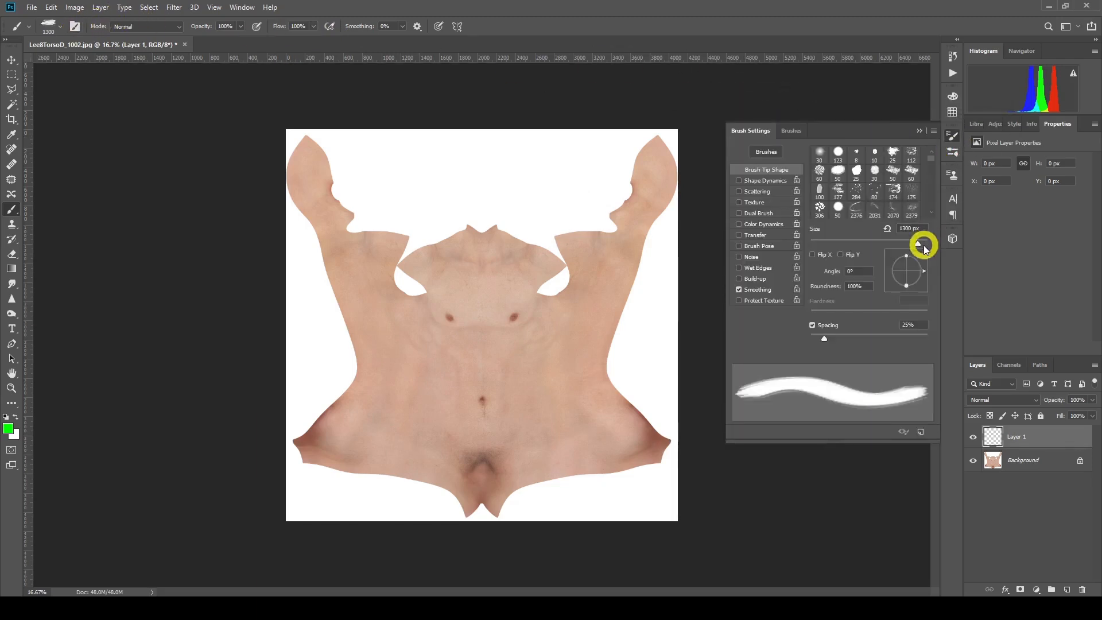
left_click_drag(922, 274, 905, 289)
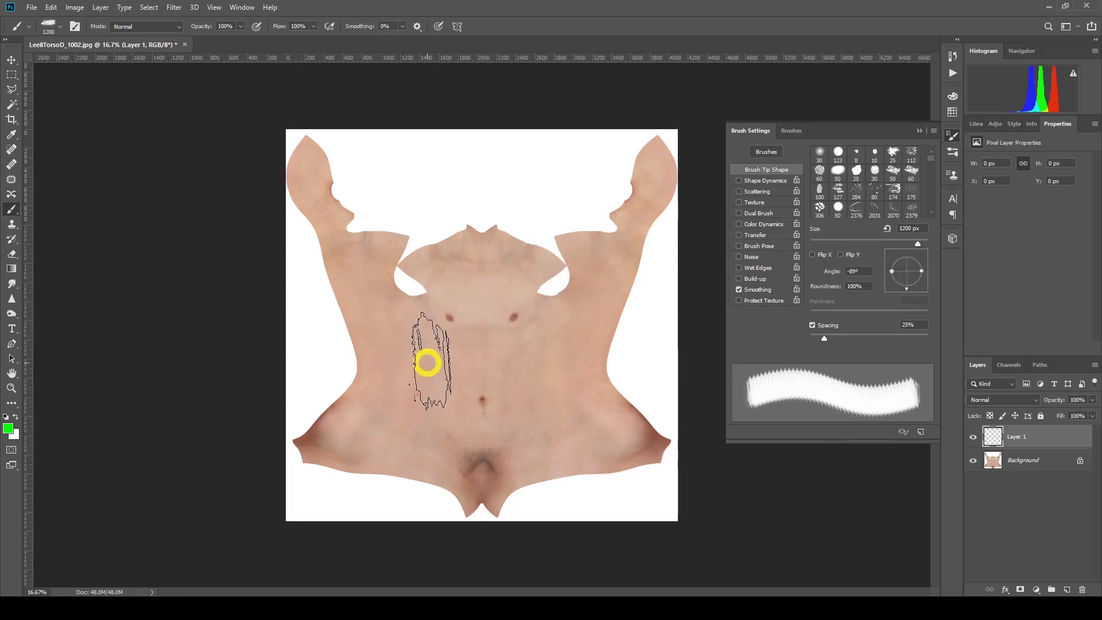
left_click_drag(434, 359, 448, 373)
key("bracketright")
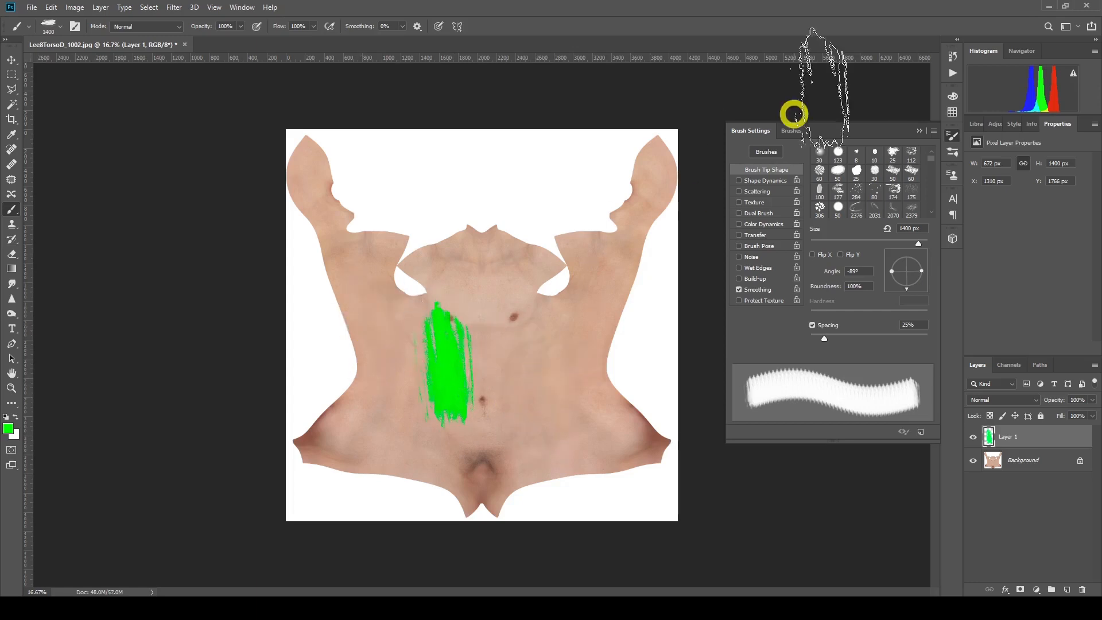
Step: Change the foreground color from green to a bright magenta for the Brush tool
left_click(291, 296)
left_click(8, 427)
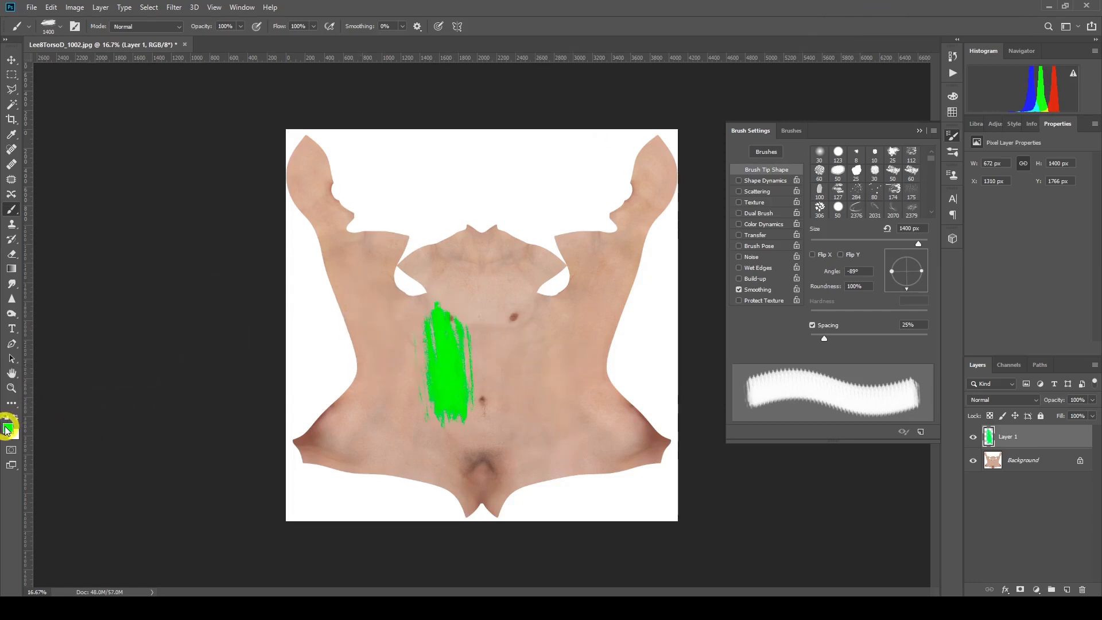
left_click(369, 258)
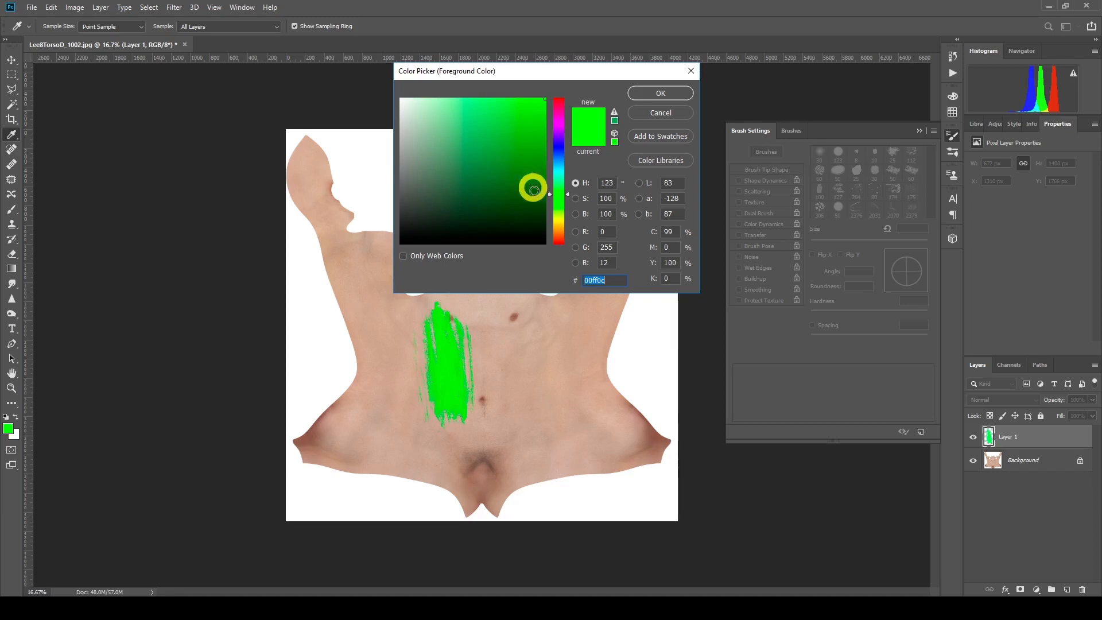
left_click(569, 178)
left_click_drag(569, 178, 569, 127)
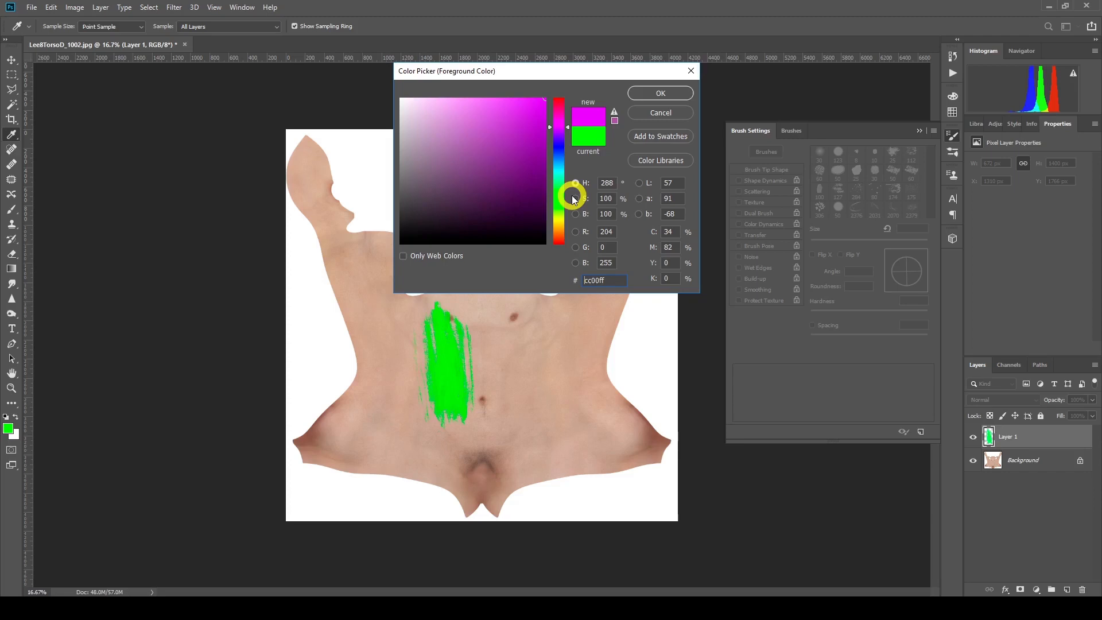
left_click(655, 100)
key("b")
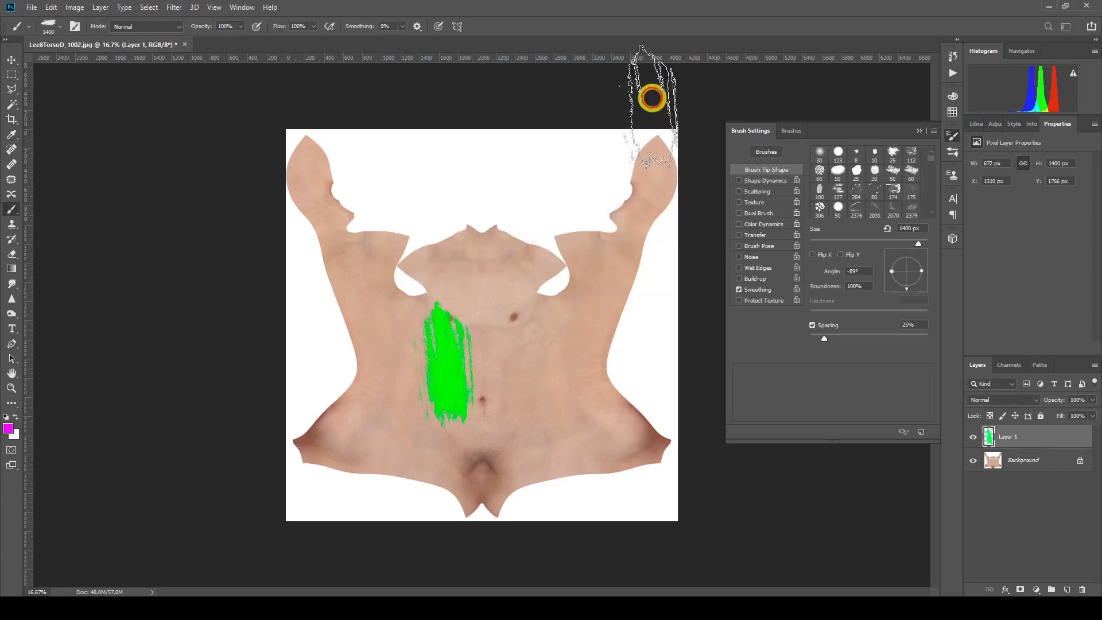
Step: Paint a vertical magenta stroke on the torso beside the green one, on the other side of the navel, and close the brush settings
left_click(515, 362)
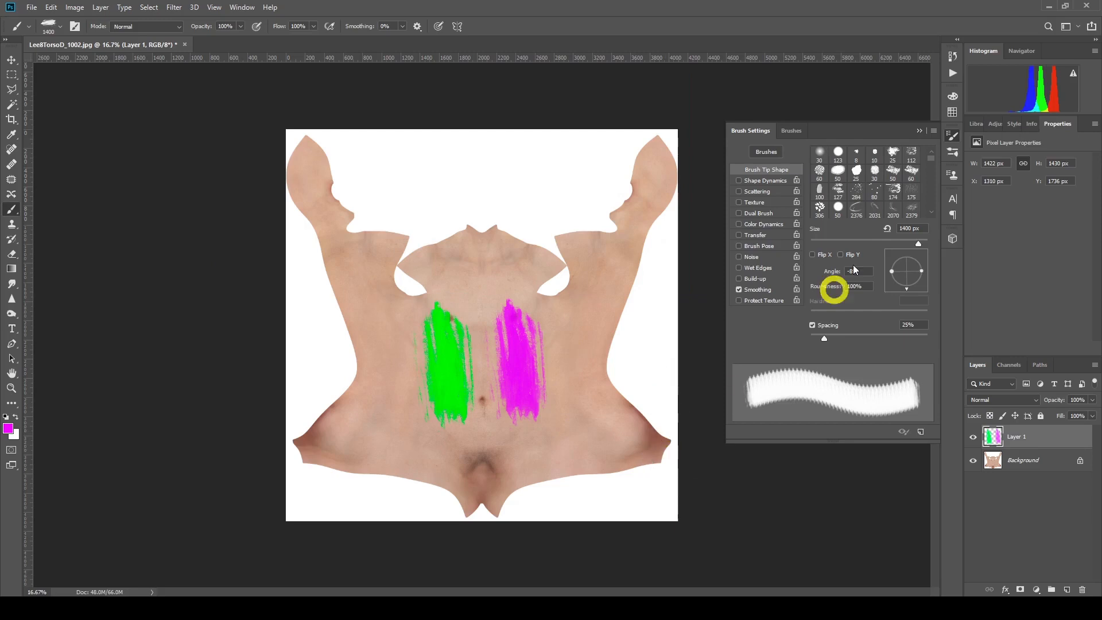
left_click(919, 130)
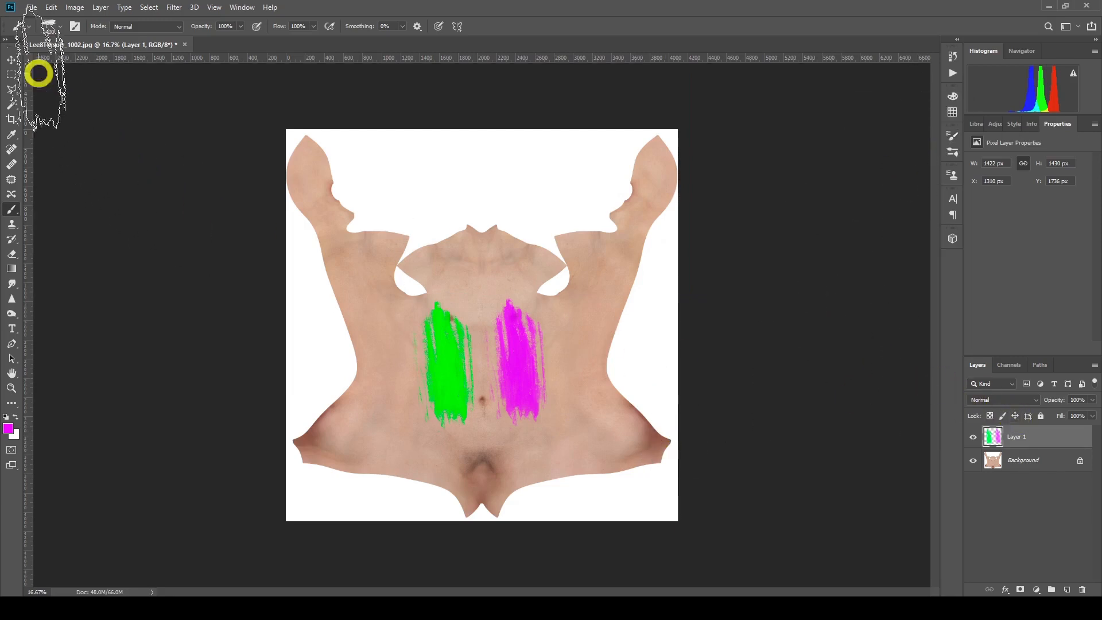
left_click(11, 60)
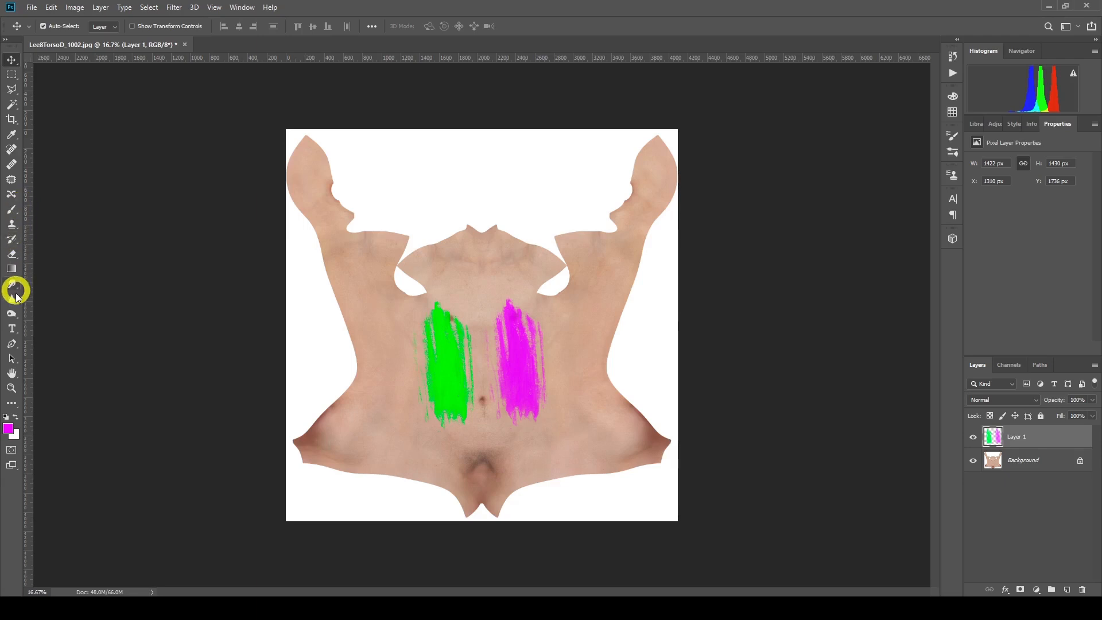
Step: Reselect the Brush tool and set the foreground color to light blue, 00a2ff
left_click(12, 209)
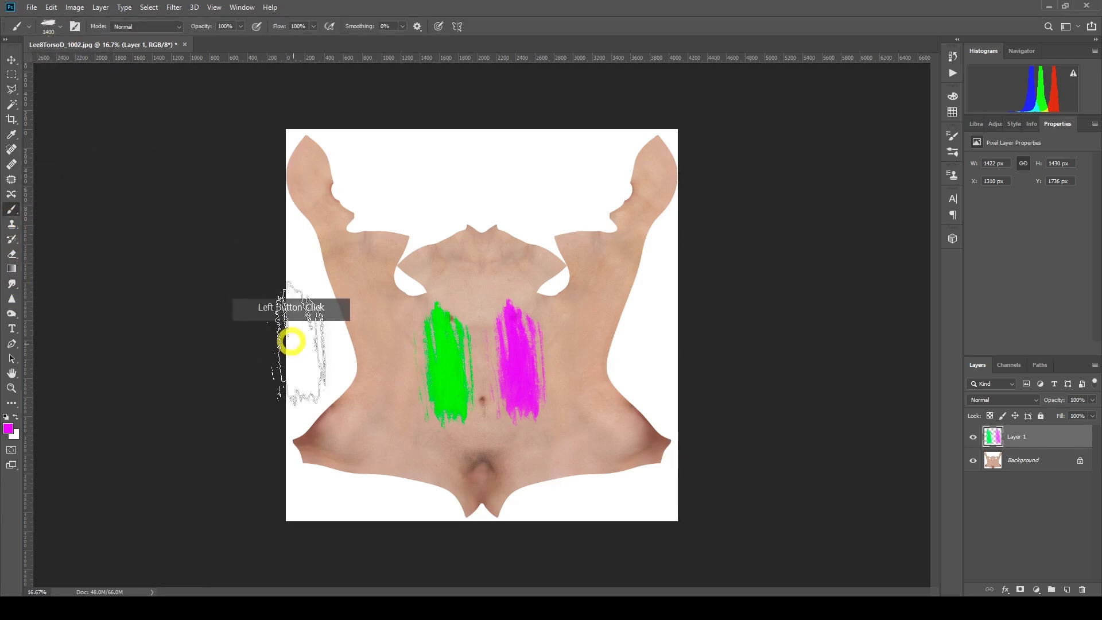
left_click(8, 426)
left_click(561, 165)
mouse_move(563, 165)
left_mouse_down()
mouse_move(566, 151)
mouse_move(566, 163)
left_mouse_up()
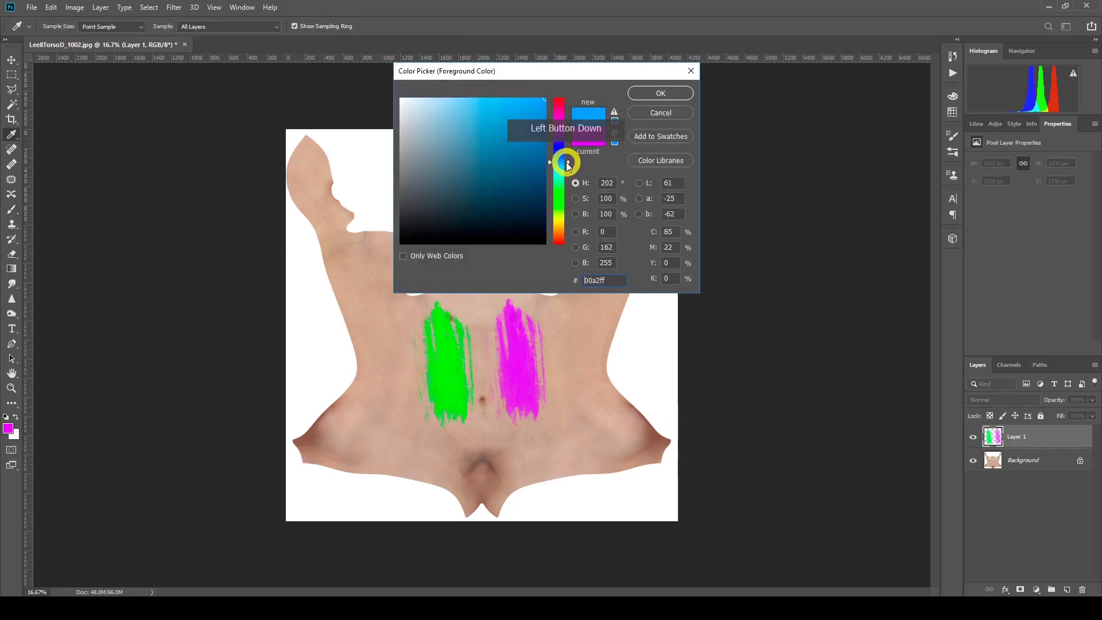
left_click(654, 93)
key("b")
Step: Enlarge the brush to 2700 px and paint a vertical light-blue stroke along each outer side of the torso texture
left_click(357, 296)
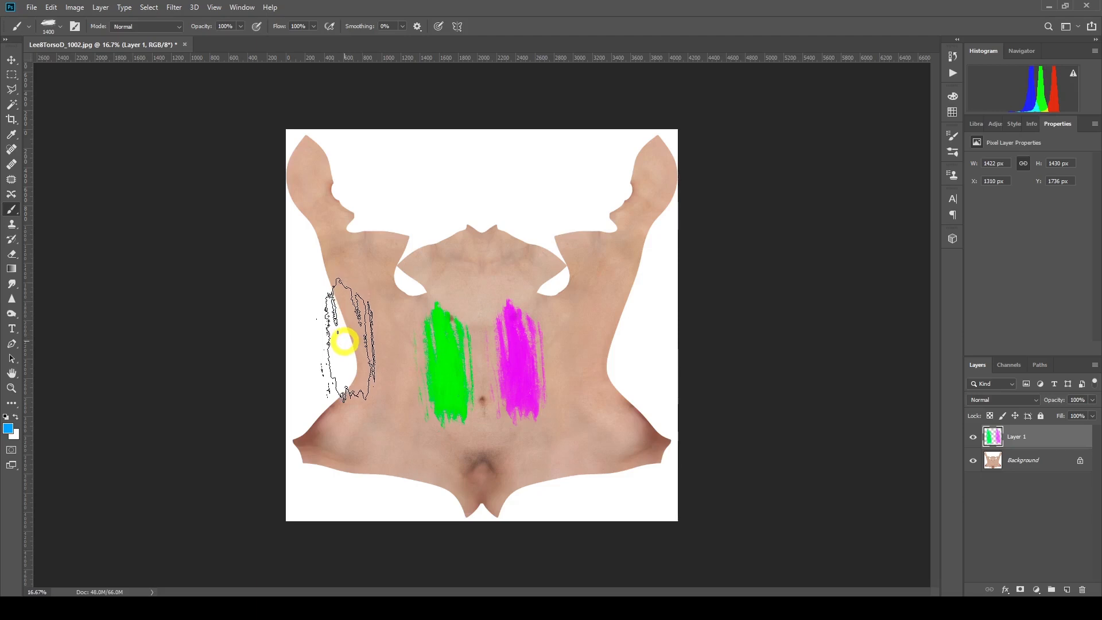
key("bracketleft")
key("bracketleft")
key("bracketleft")
key("bracketleft")
key("bracketleft")
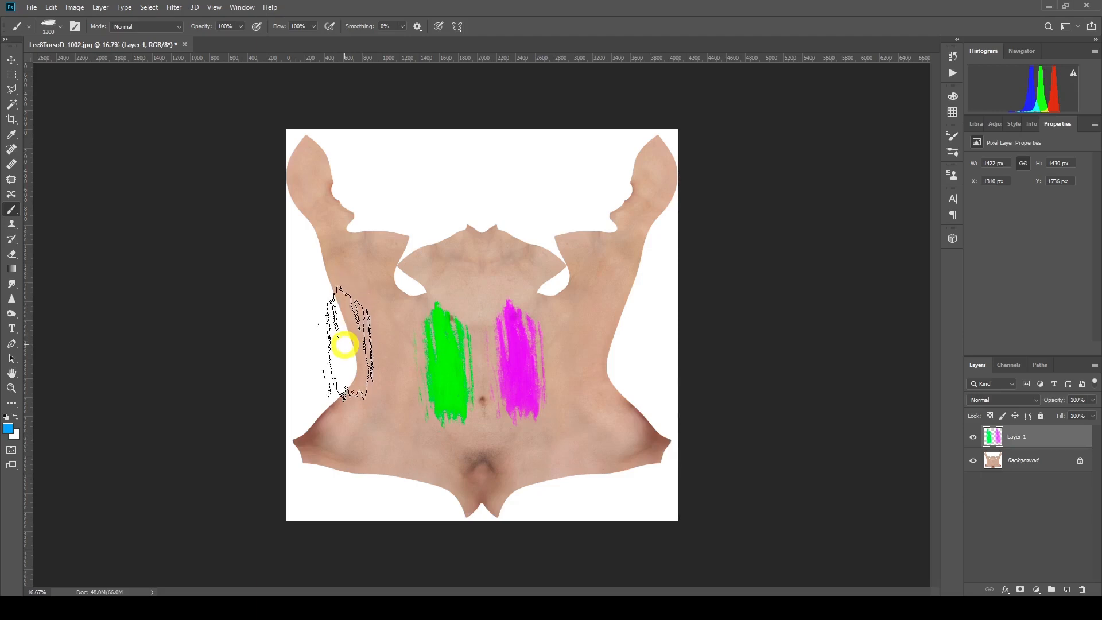
key("bracketright")
key("bracketright")
key("bracketright")
key("bracketright")
key("bracketright")
key("bracketright")
key("bracketright")
key("bracketright")
key("bracketright")
key("bracketright")
key("bracketright")
key("bracketright")
key("bracketright")
key("bracketright")
key("bracketright")
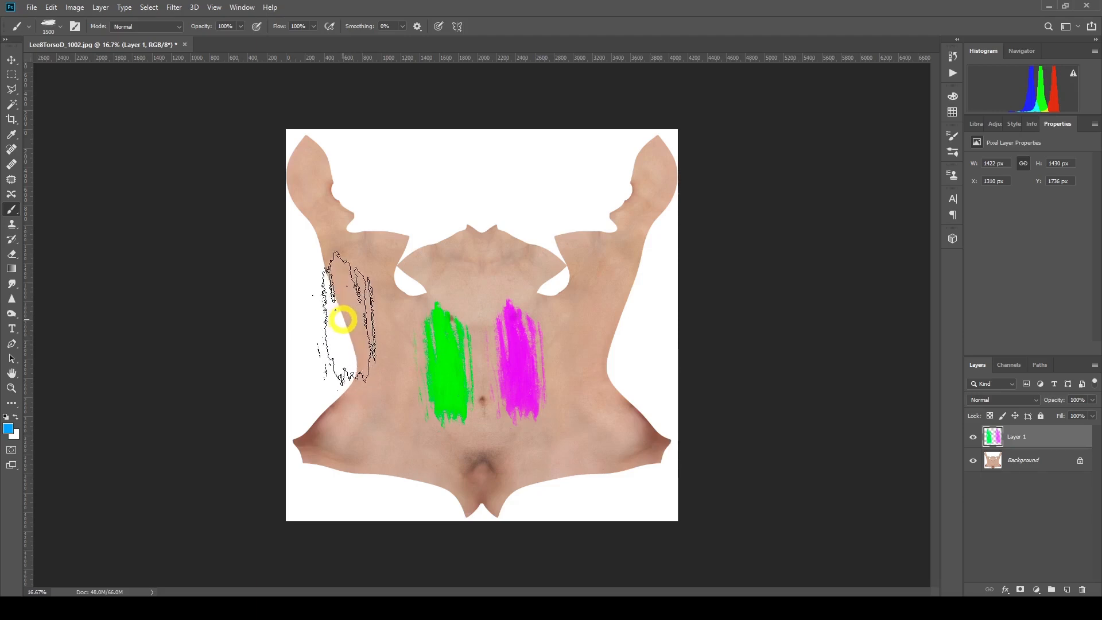
key("bracketright")
key("bracketright")
key("bracketright")
key("bracketright")
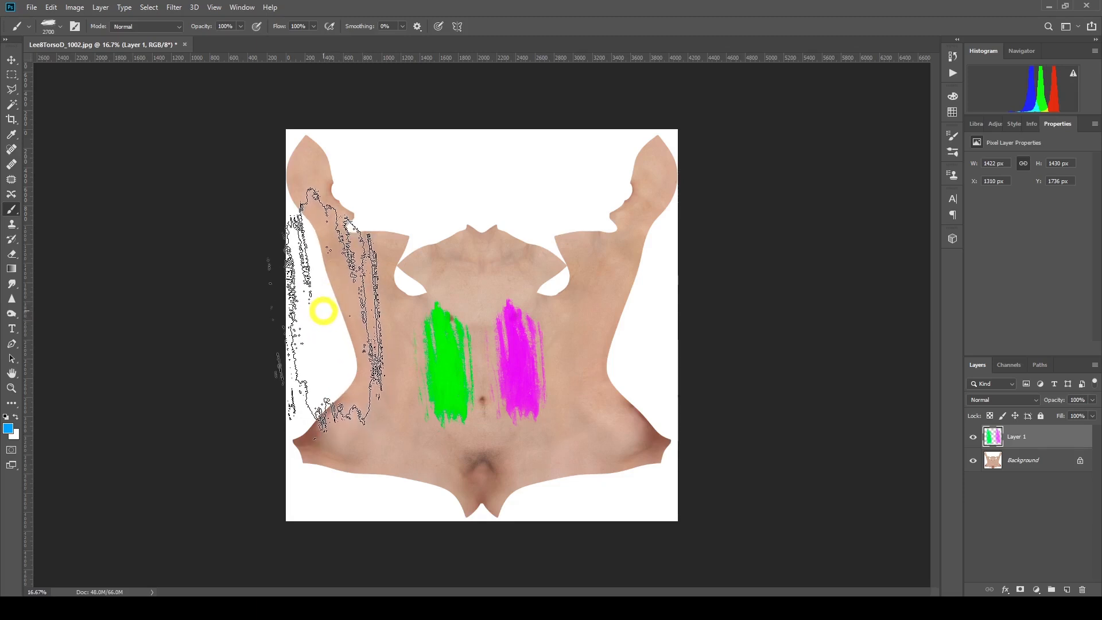
left_click(323, 310)
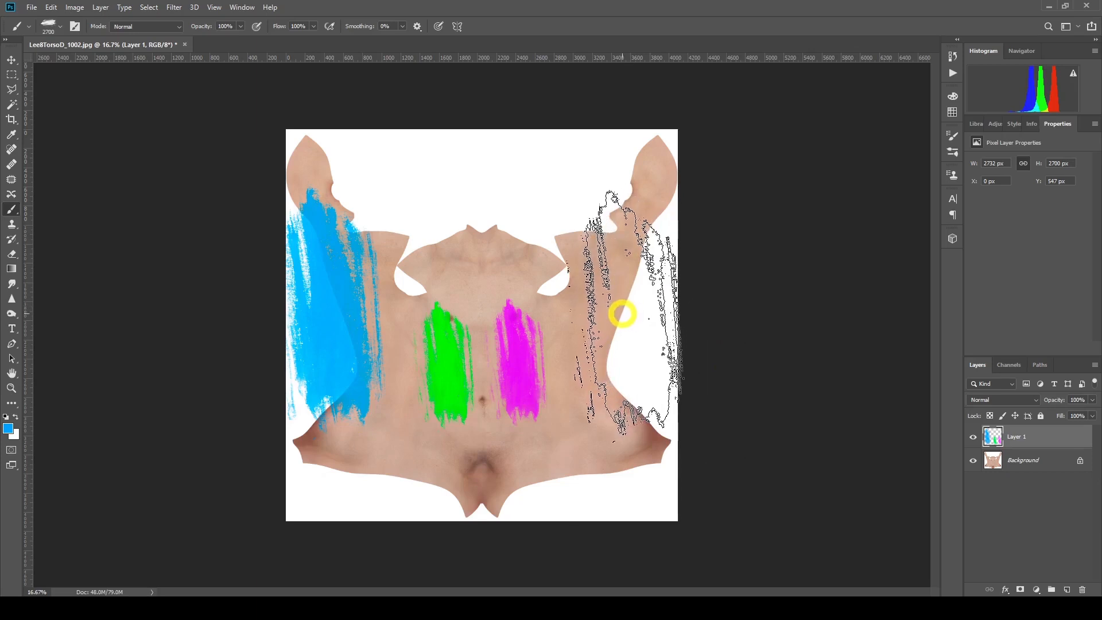
left_click(627, 315)
left_click(279, 268)
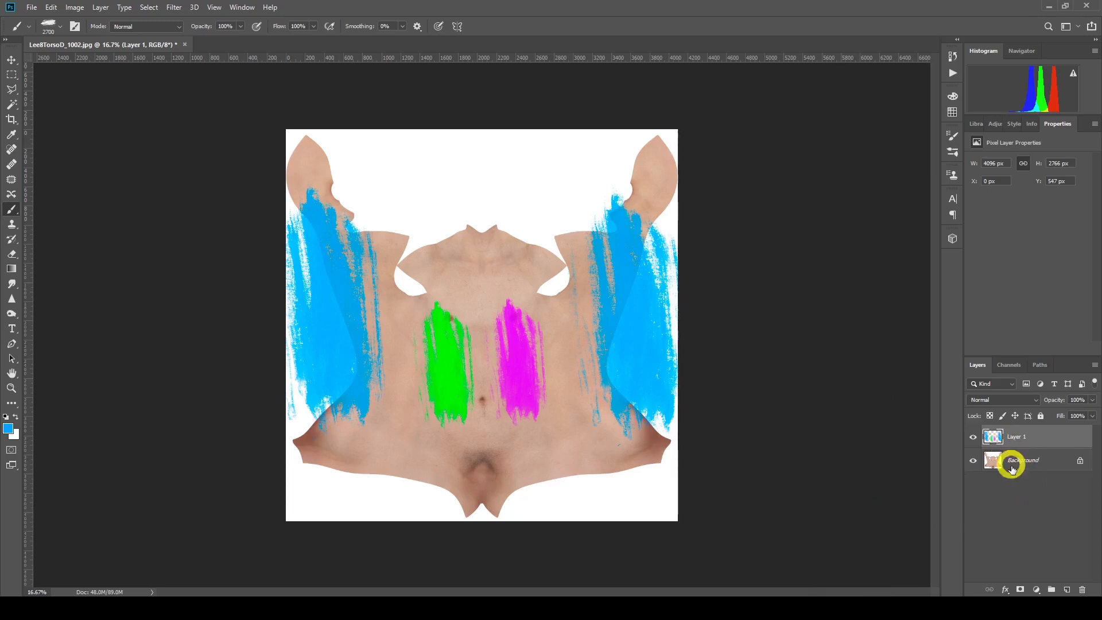
Step: Save the painted texture as a JPEG copy named Lee8TorsoD_1002_EmissiveBase at maximum quality 12
left_click(32, 8)
left_click(74, 111)
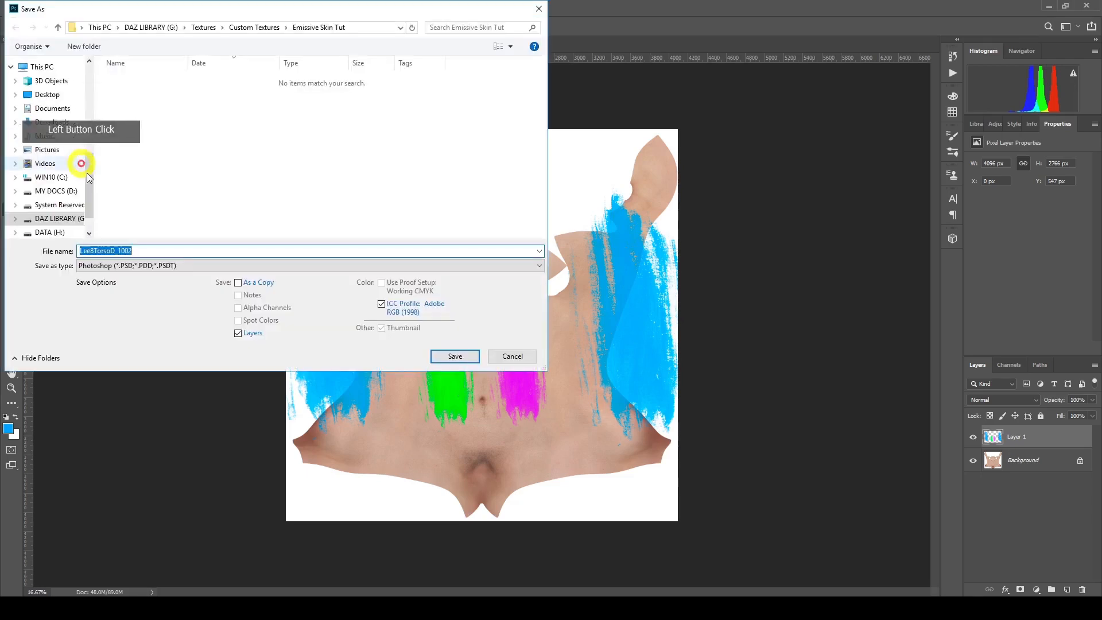
left_click(160, 265)
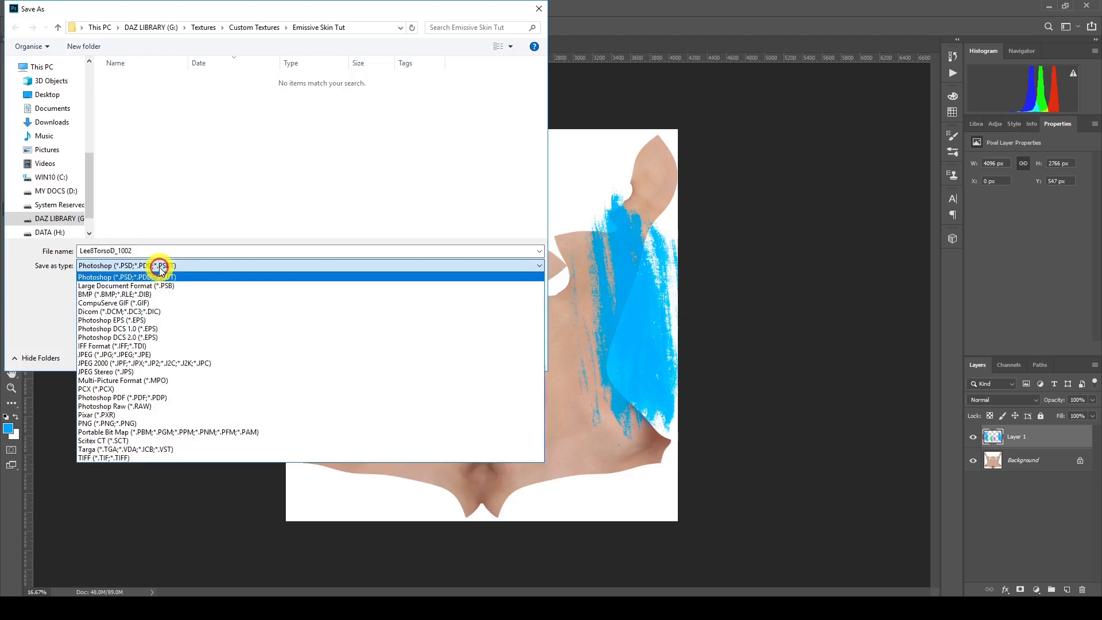
left_click(216, 354)
left_click(165, 253)
double_click(165, 253)
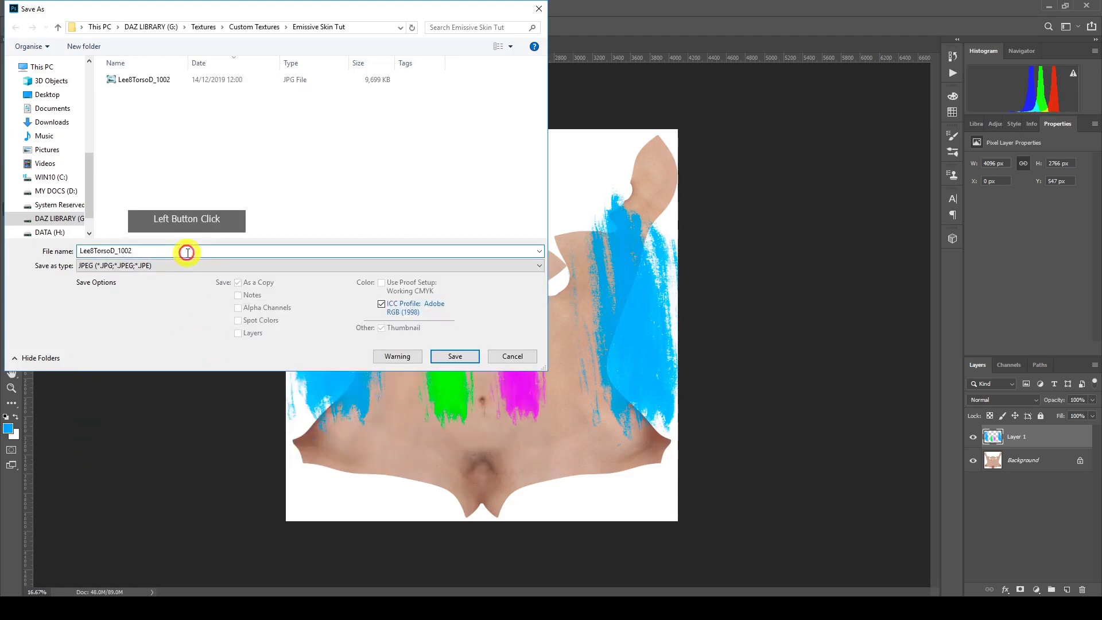
left_click(85, 253)
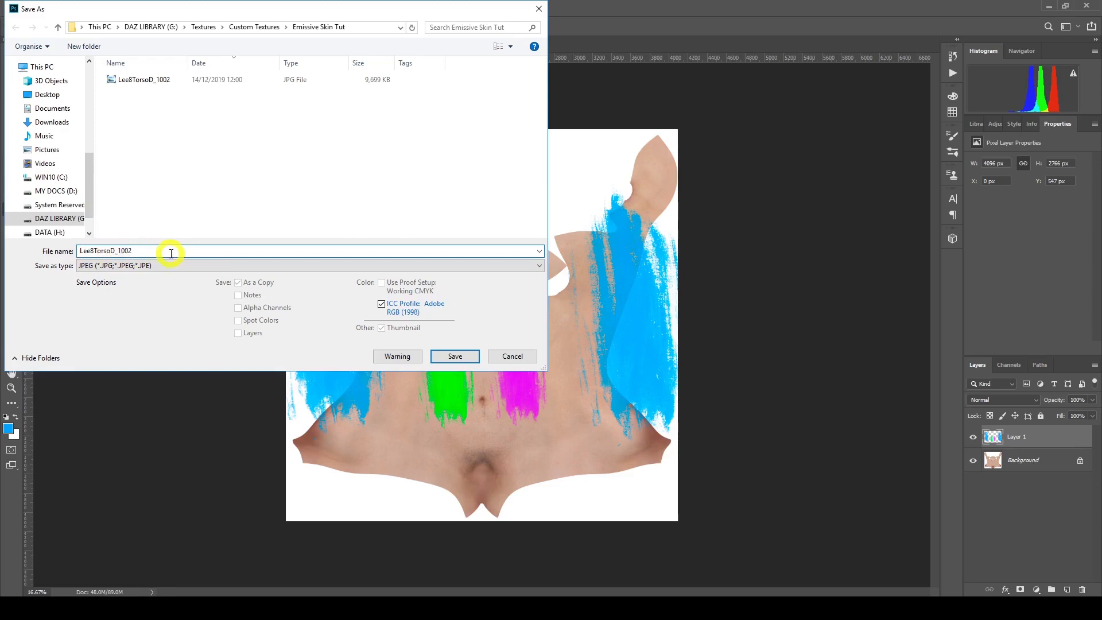
type("_")
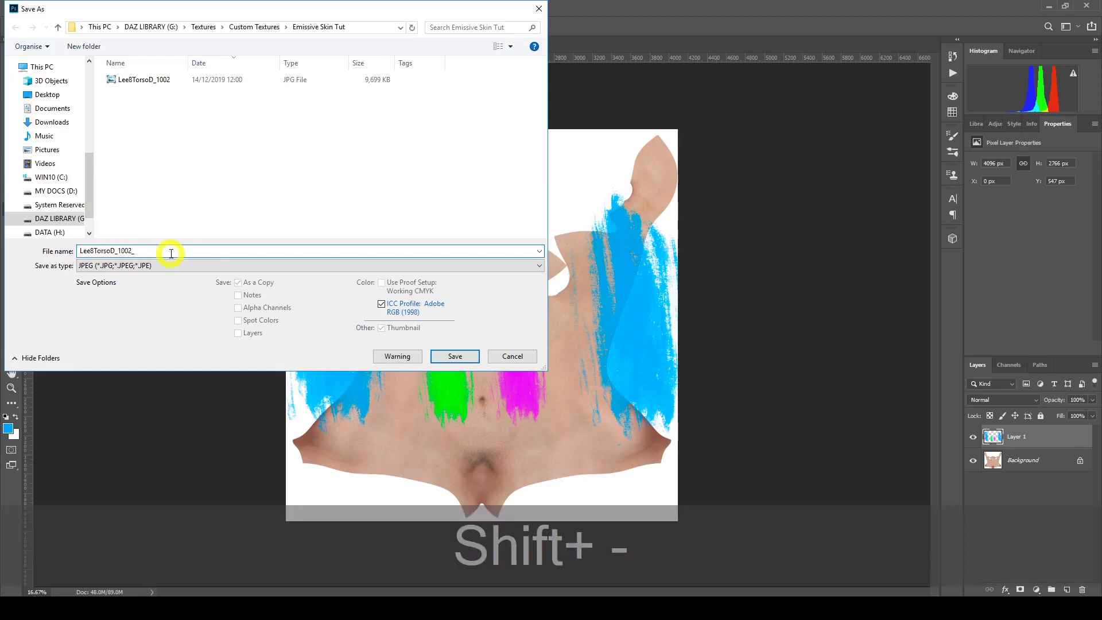
type("Emissive")
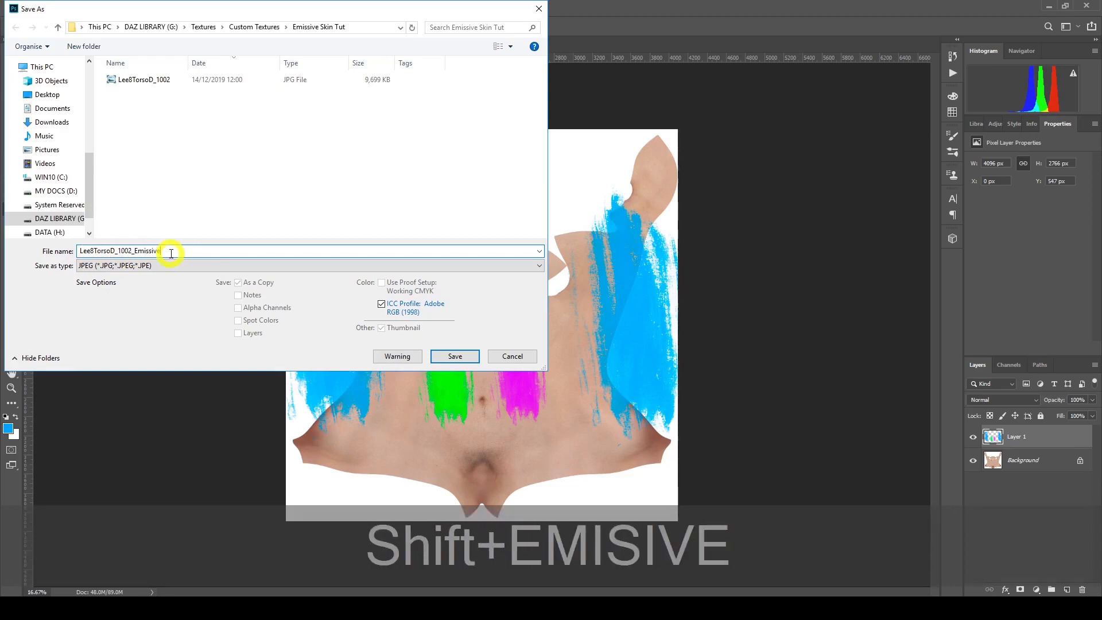
type("Base")
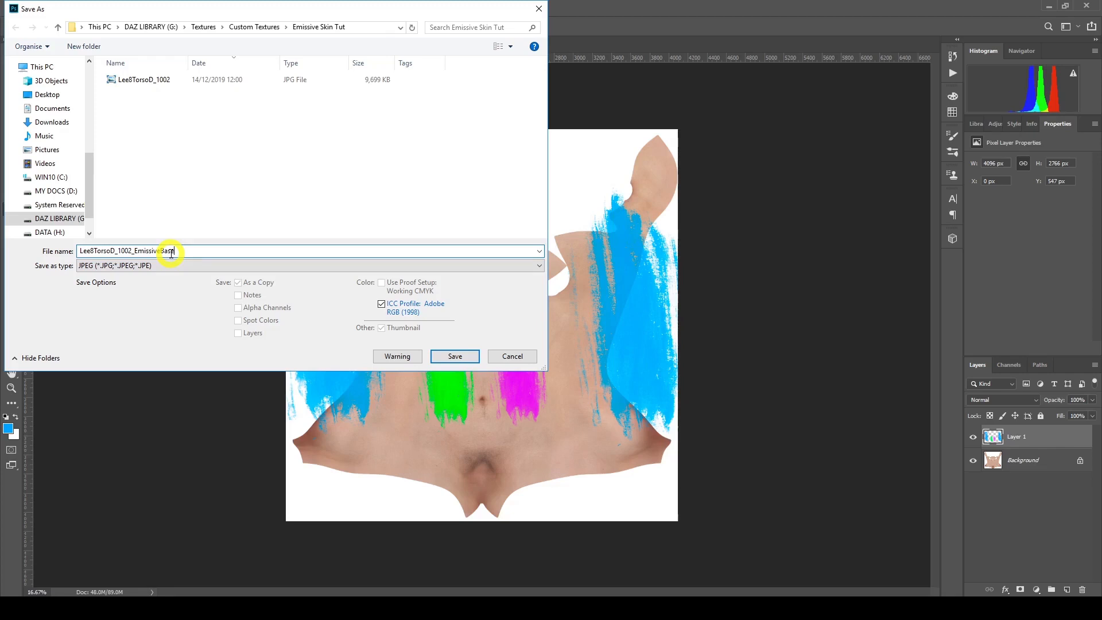
key("Return")
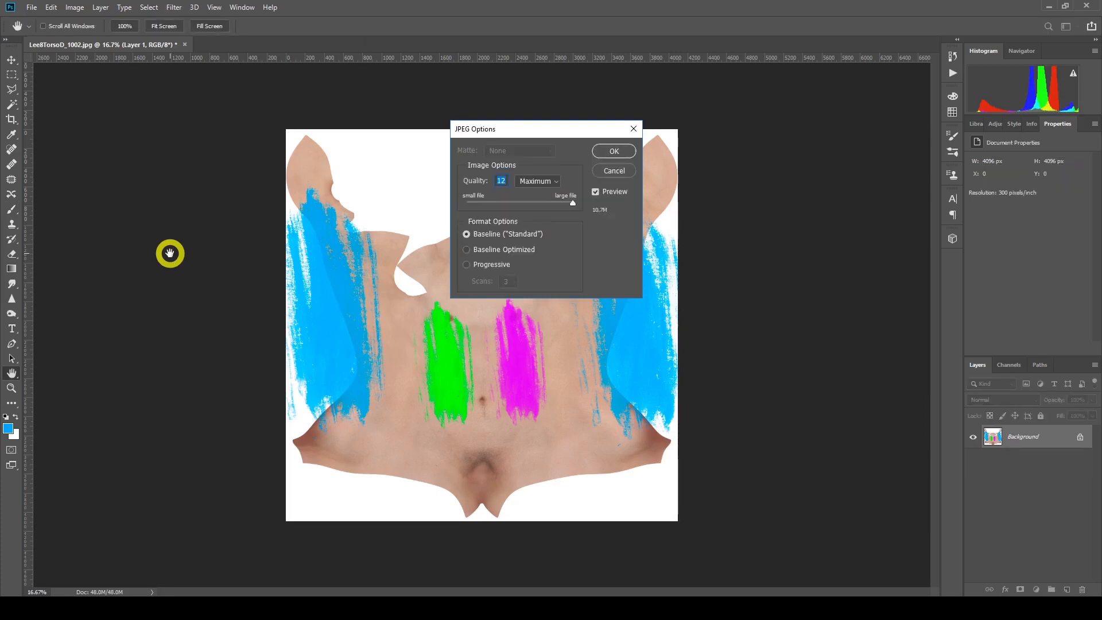
left_click(614, 151)
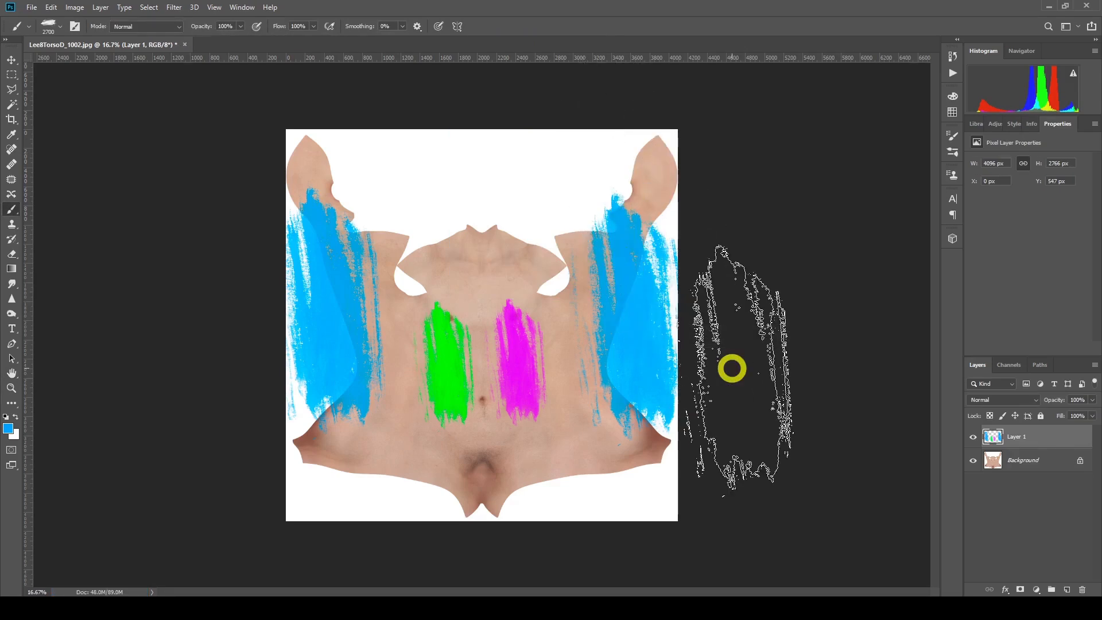
Step: Hide the Background layer and add a new empty layer between it and the painted strokes
left_click(973, 462)
left_click(1030, 460)
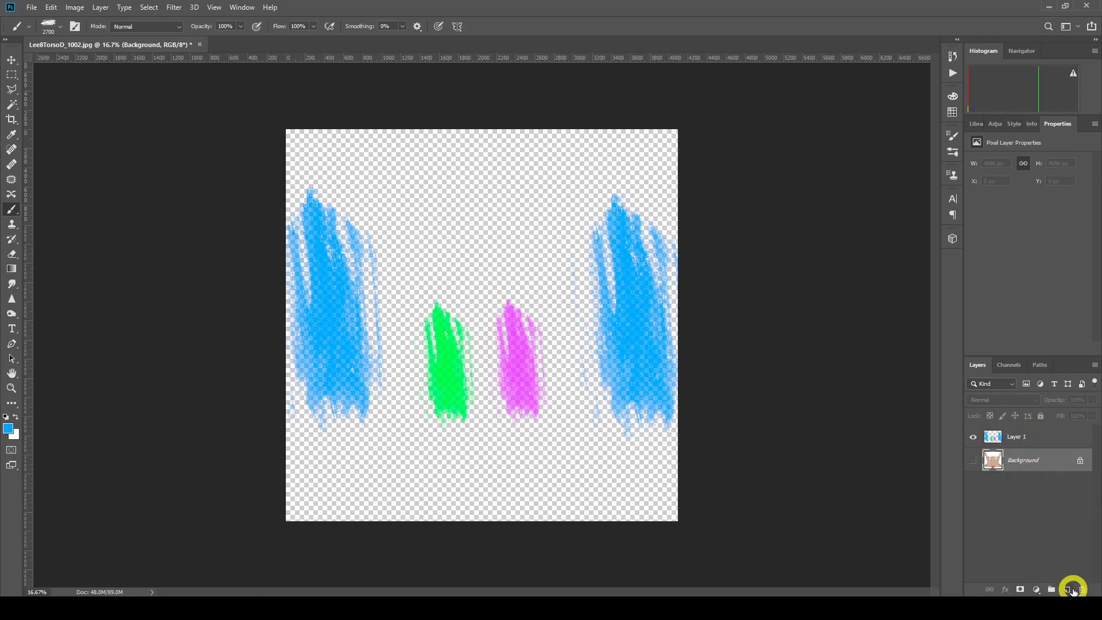
left_click(1074, 589)
left_click(1021, 457)
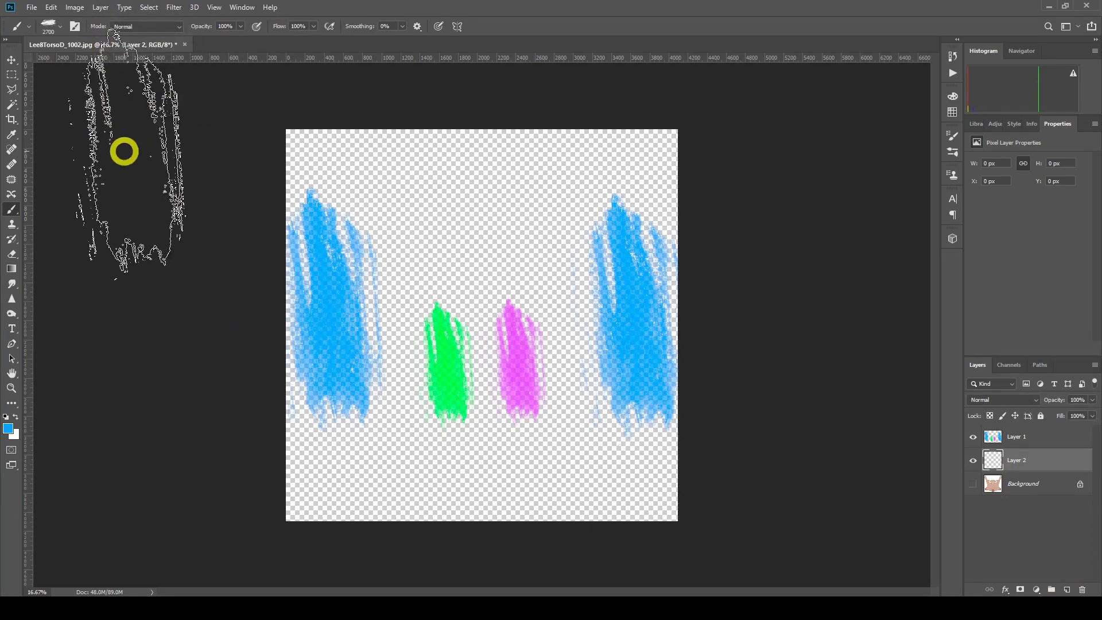
Step: Fill the new layer with black in Normal mode at 100% opacity and return to the Brush tool
key("shift+F5")
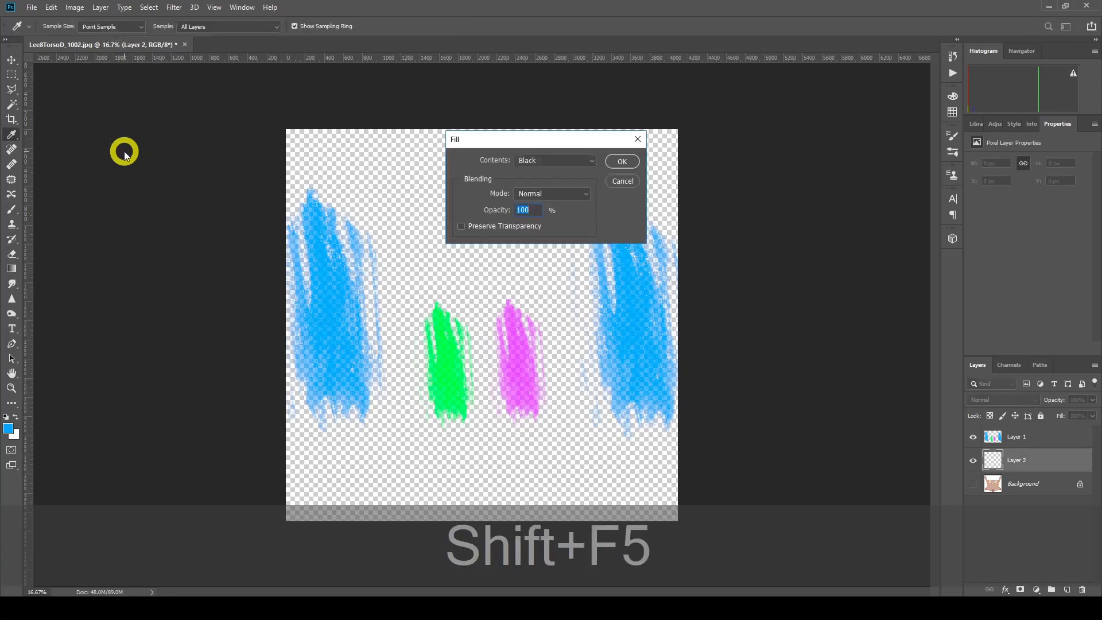
left_click(620, 165)
key("b")
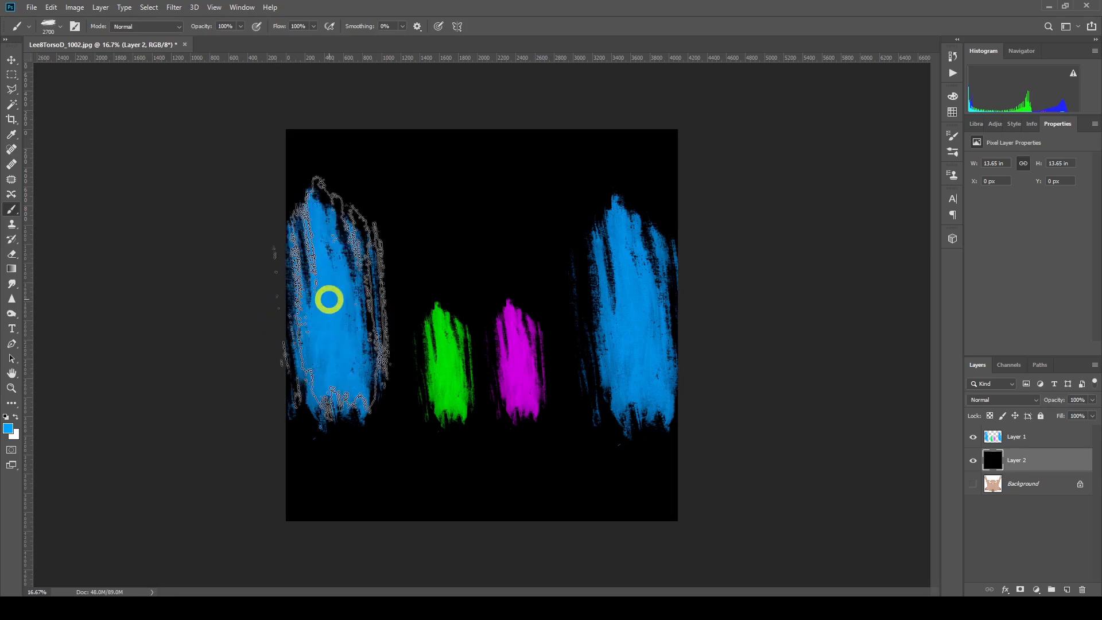
Step: Save the colored strokes on black as a JPEG copy named Lee8TorsoD_1002_emissivecolormap at quality 12
left_click(30, 8)
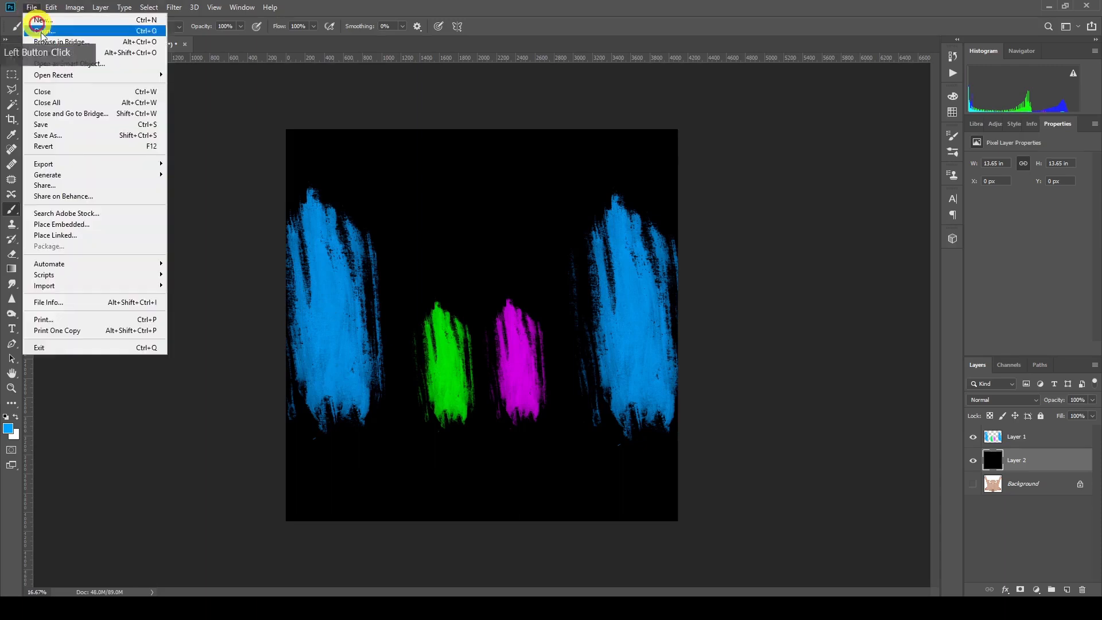
left_click(79, 136)
left_click(208, 267)
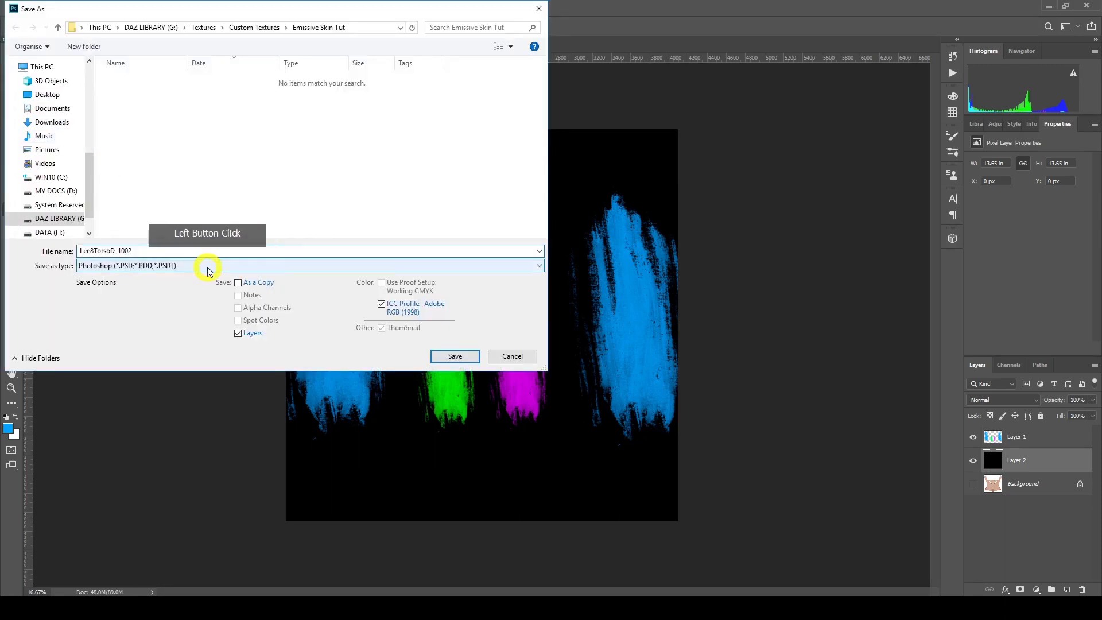
left_click(177, 356)
left_click(150, 251)
left_click(195, 252)
type("_")
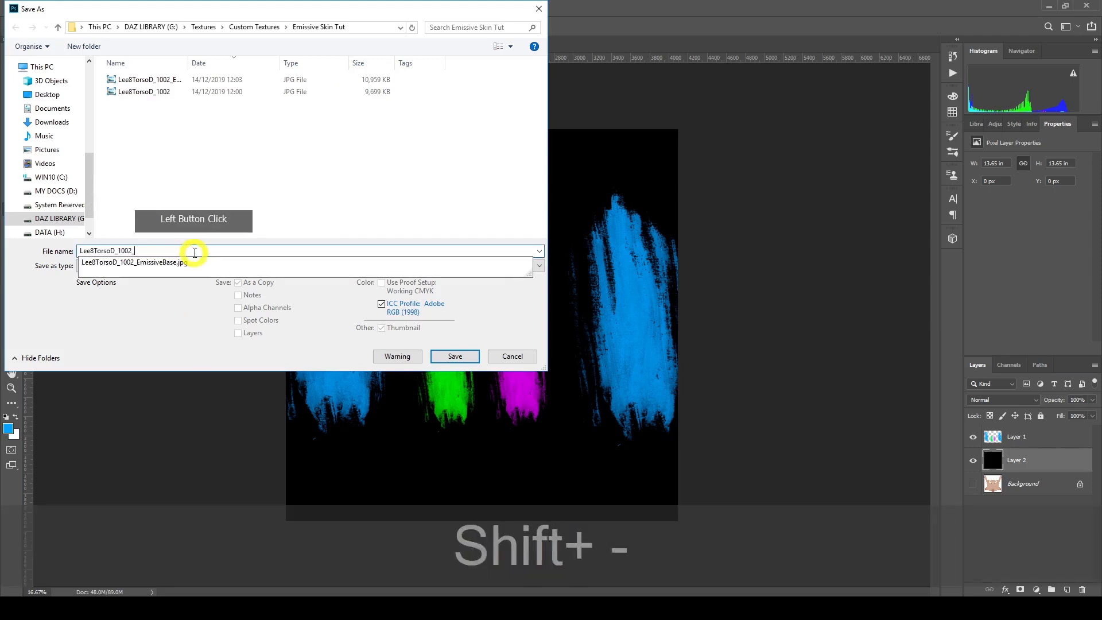
type("emissive")
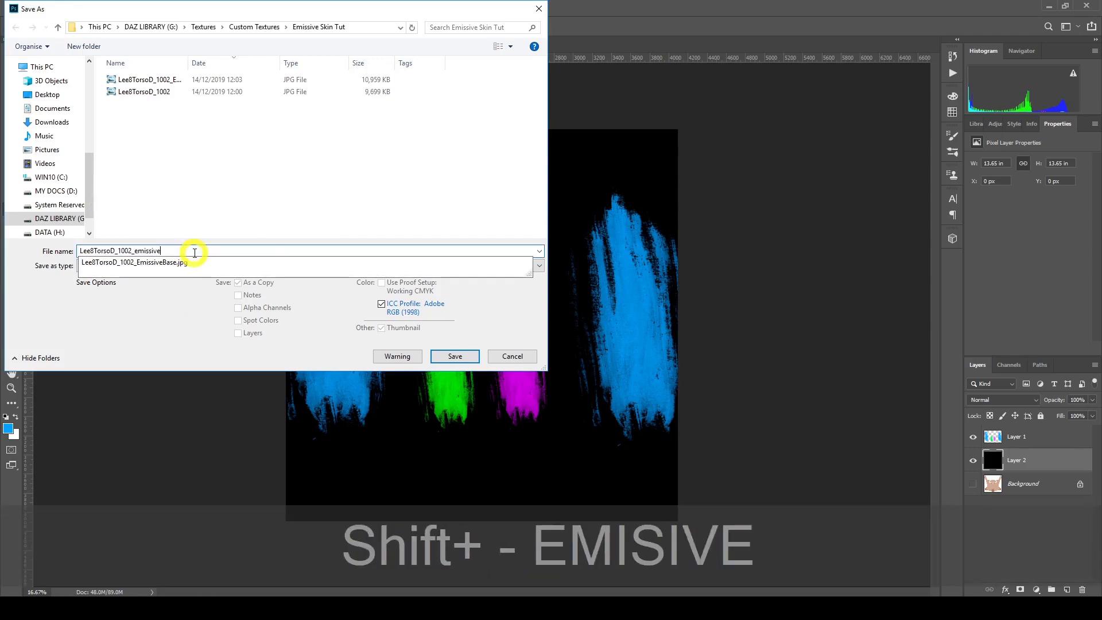
type("ma")
key("BackSpace")
key("BackSpace")
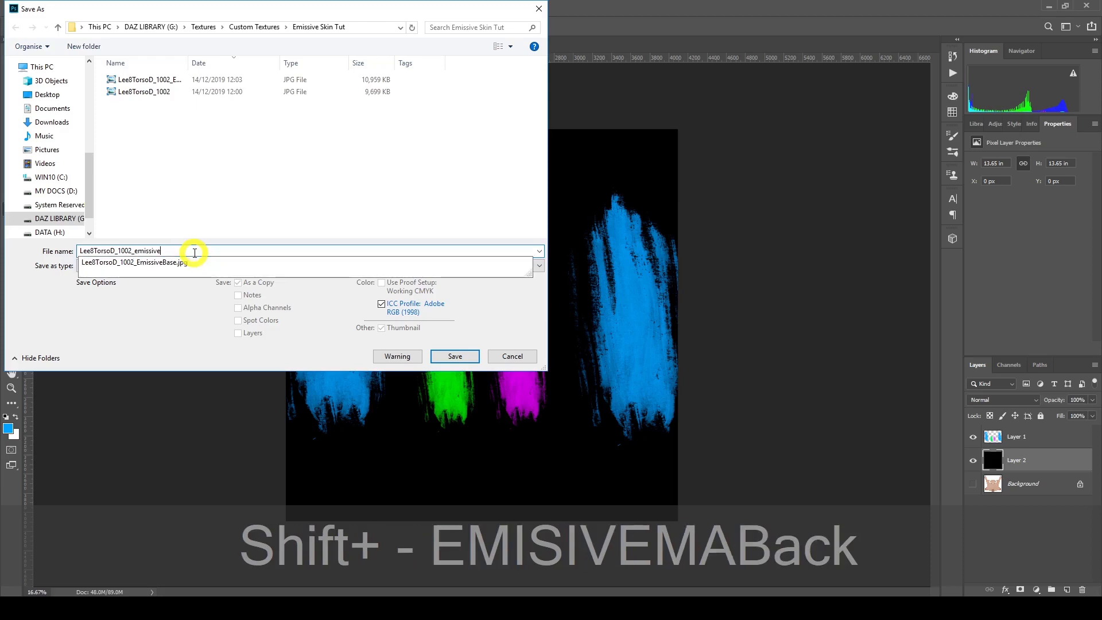
type("colormap")
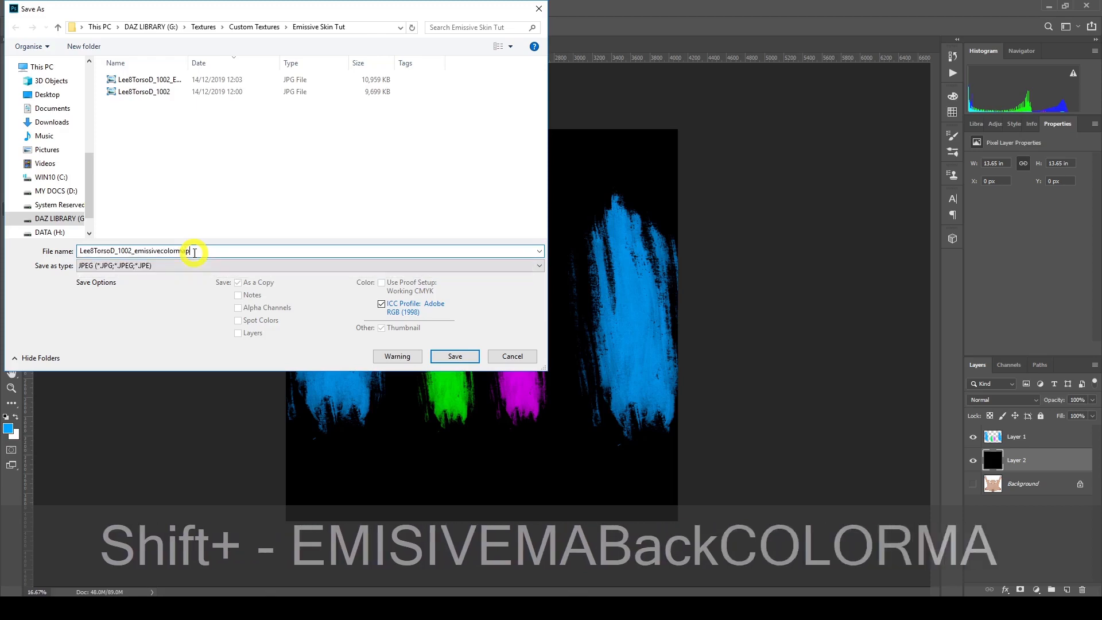
key("Return")
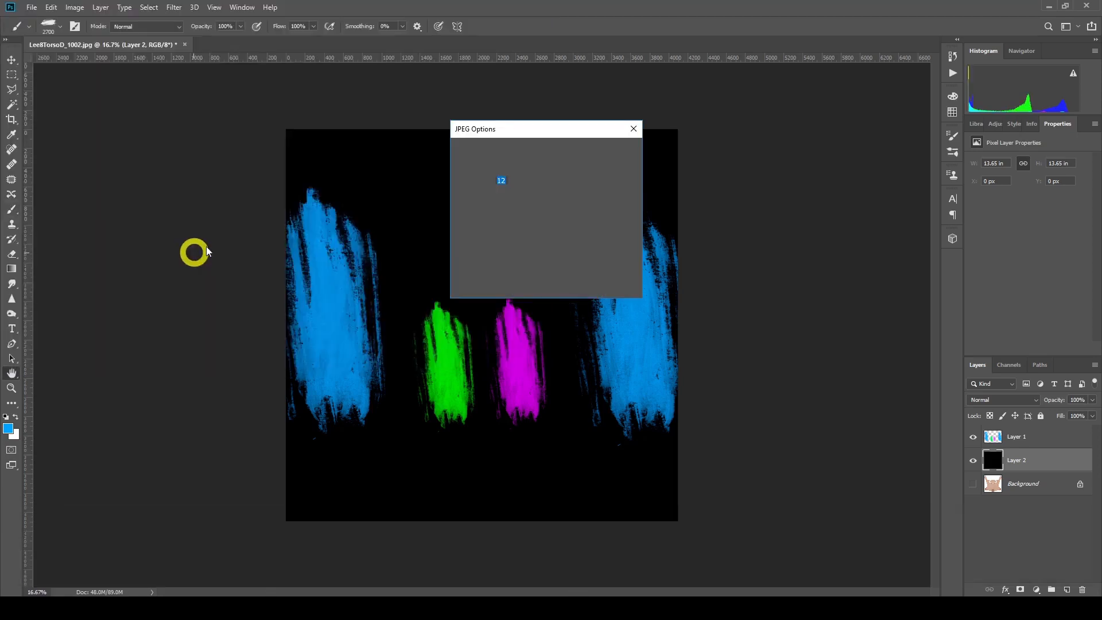
left_click(611, 158)
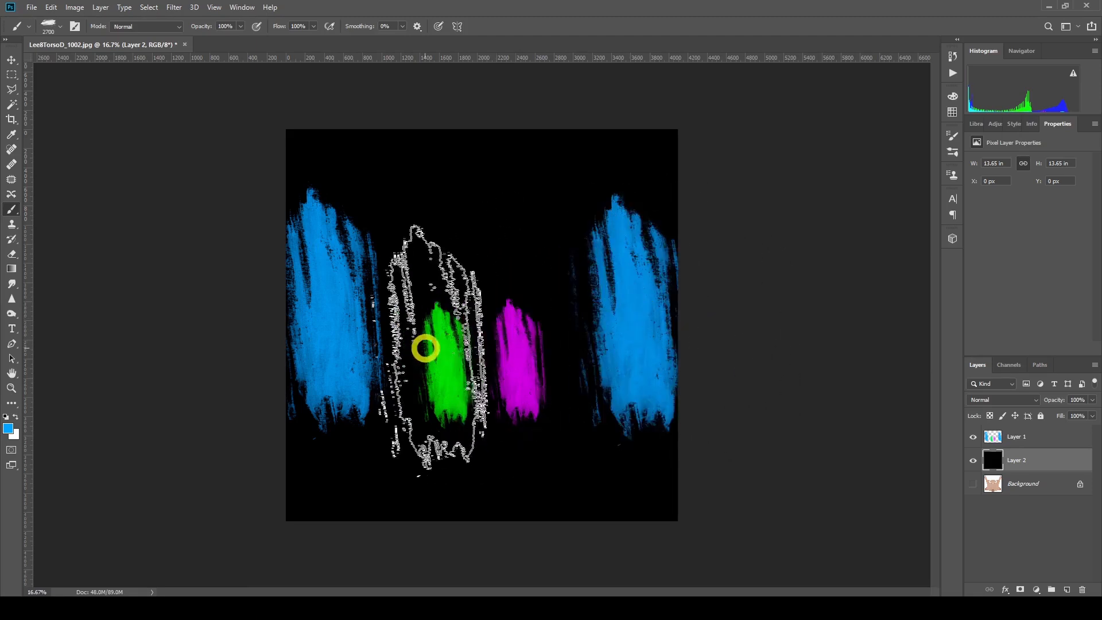
Step: Add a Levels adjustment clipped to the painted stroke layer and raise its black output level to 255
left_click(1071, 440)
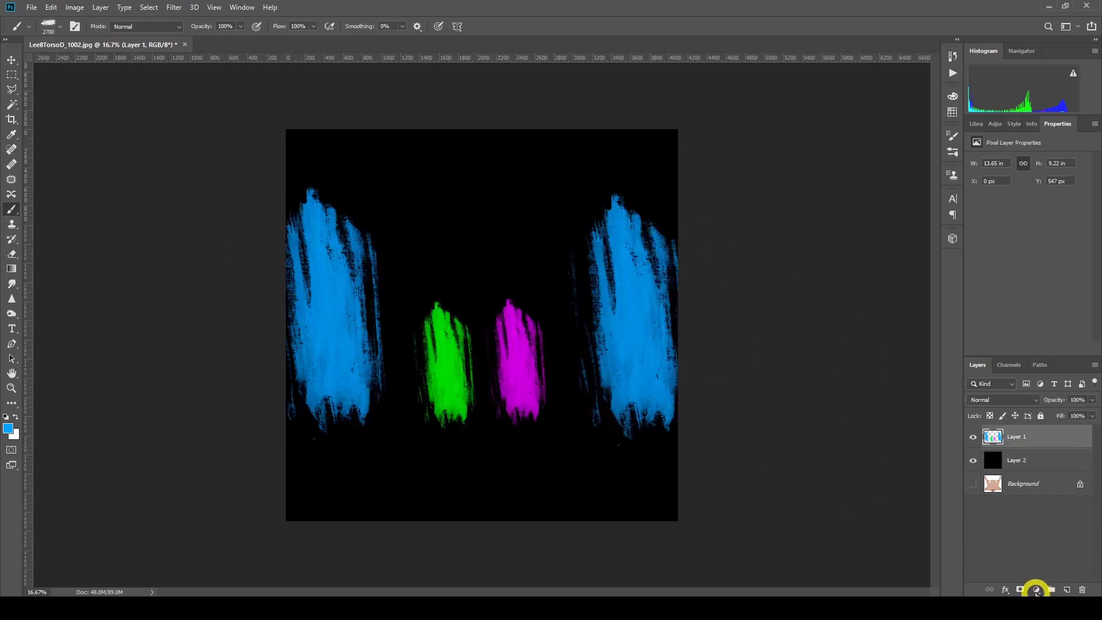
left_click(1036, 590)
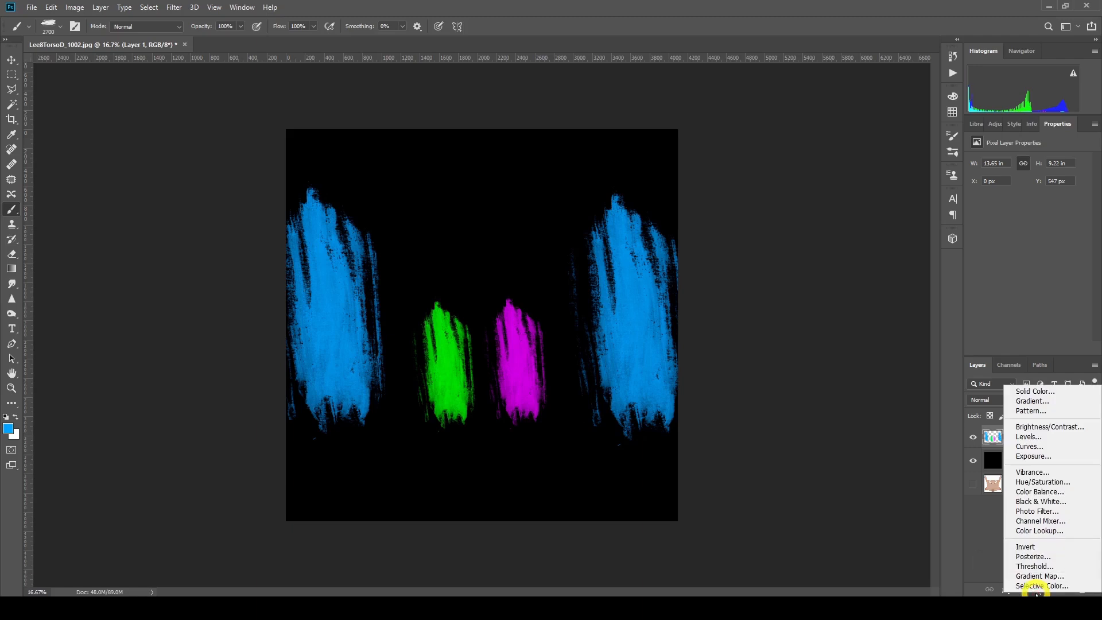
left_click(1050, 437)
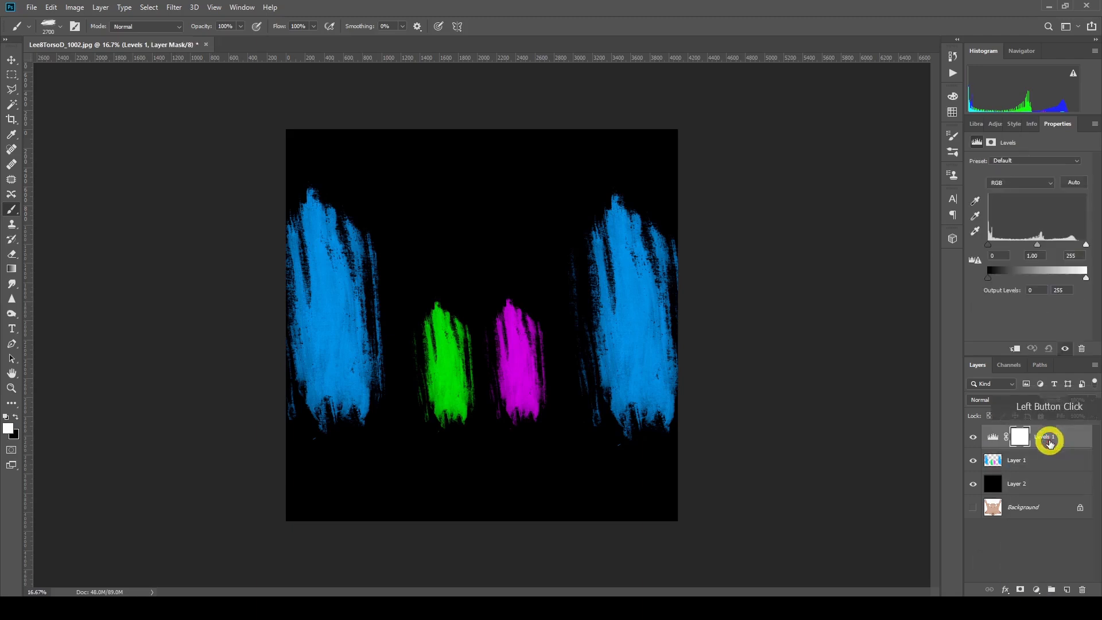
left_click(1014, 350)
left_click_drag(987, 280, 1077, 285)
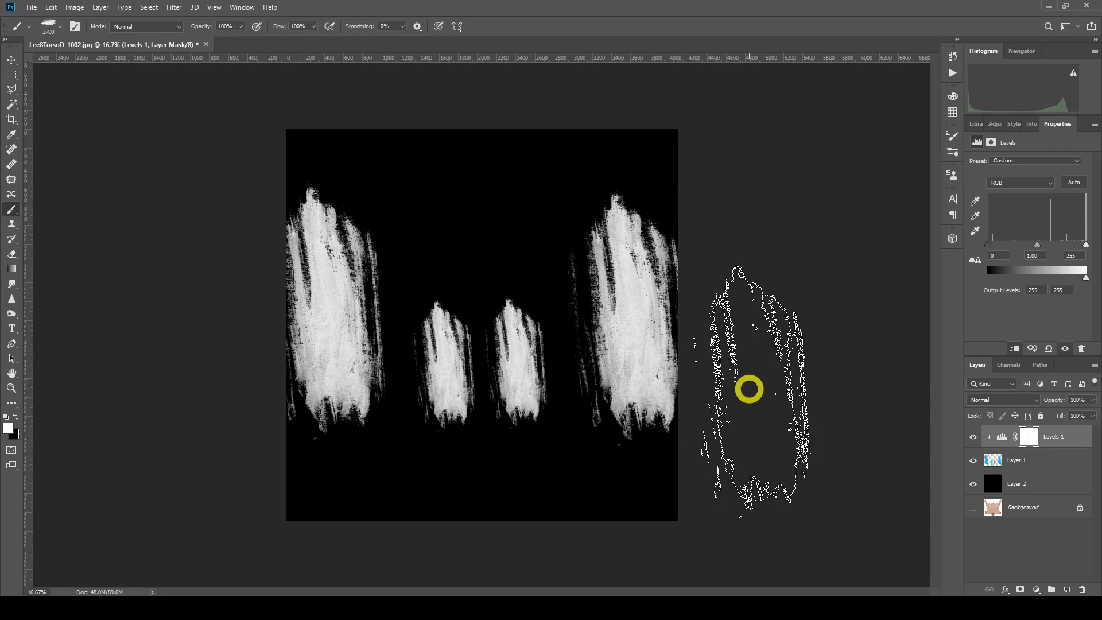
Step: Save the white strokes on black as a JPEG copy named Lee8TorsoD_1002_emissiveL at quality 12
left_click(32, 7)
left_click(49, 135)
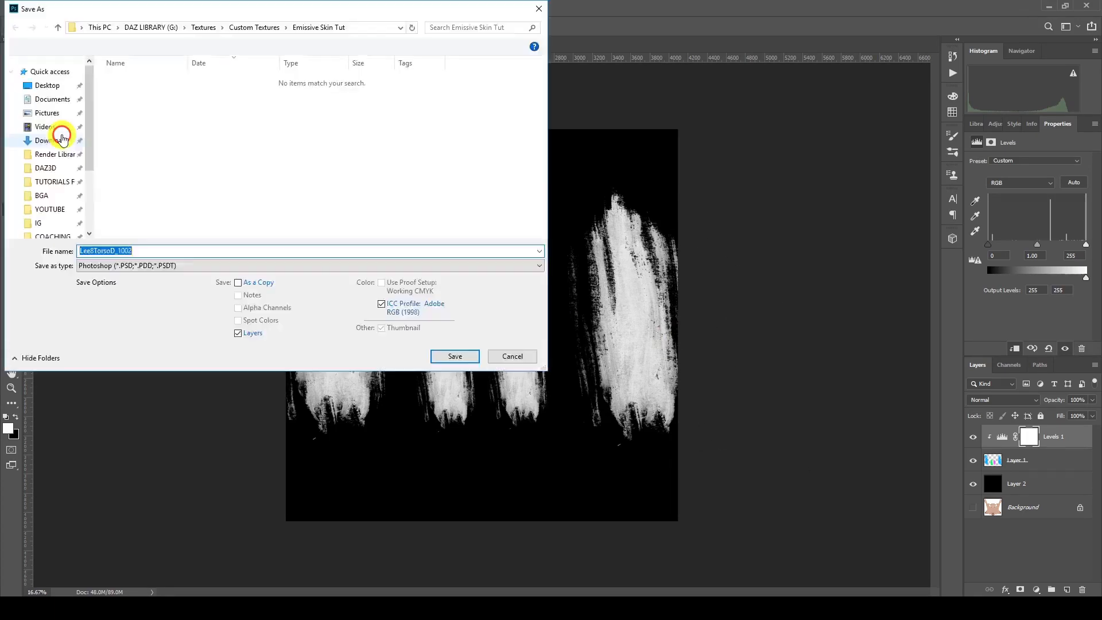
left_click(163, 266)
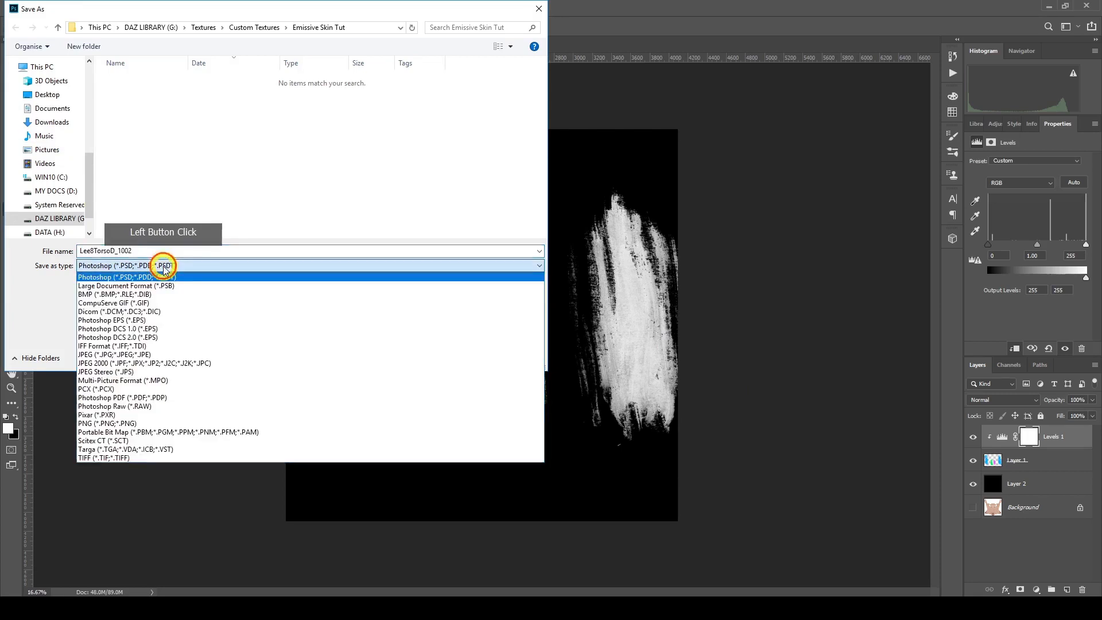
left_click(154, 354)
left_click(163, 250)
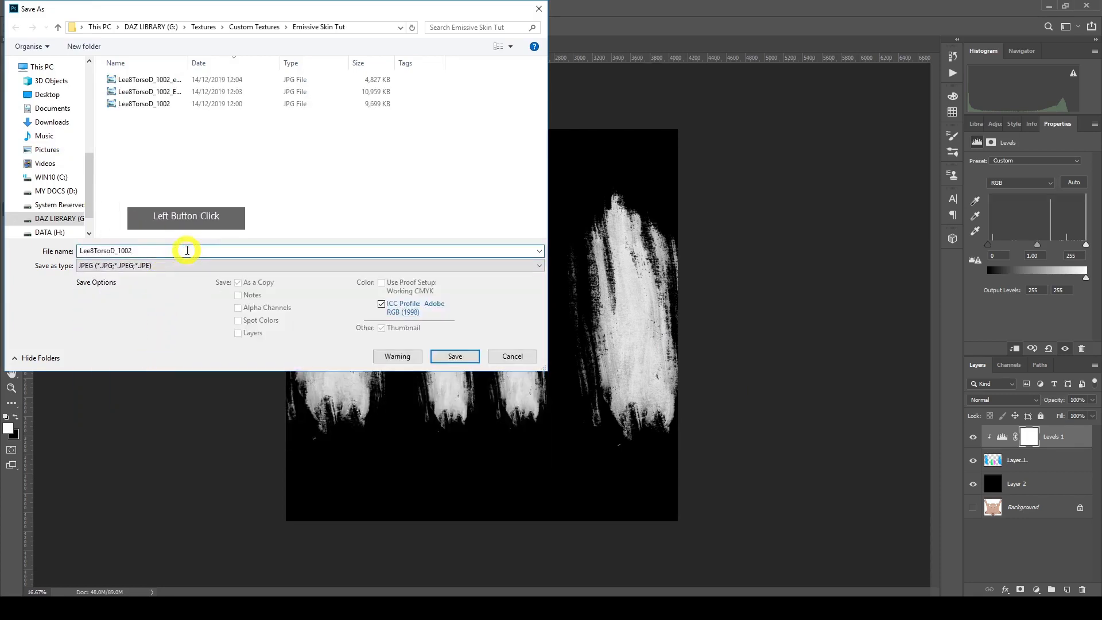
type("_emissi")
key("BackSpace")
key("BackSpace")
type("issiv")
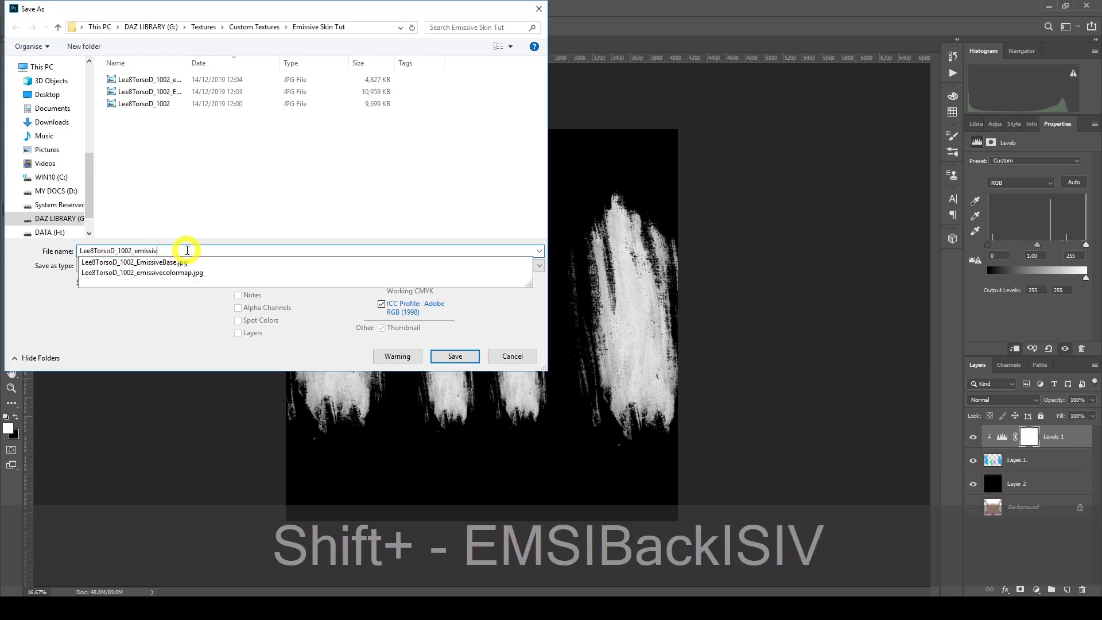
type("eL")
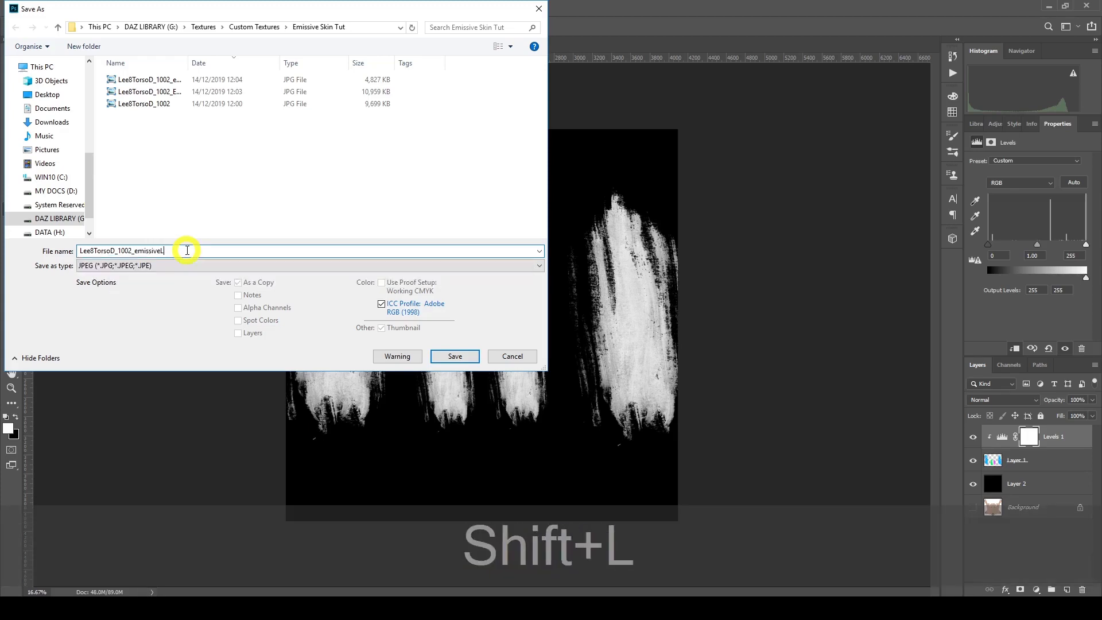
key("Return")
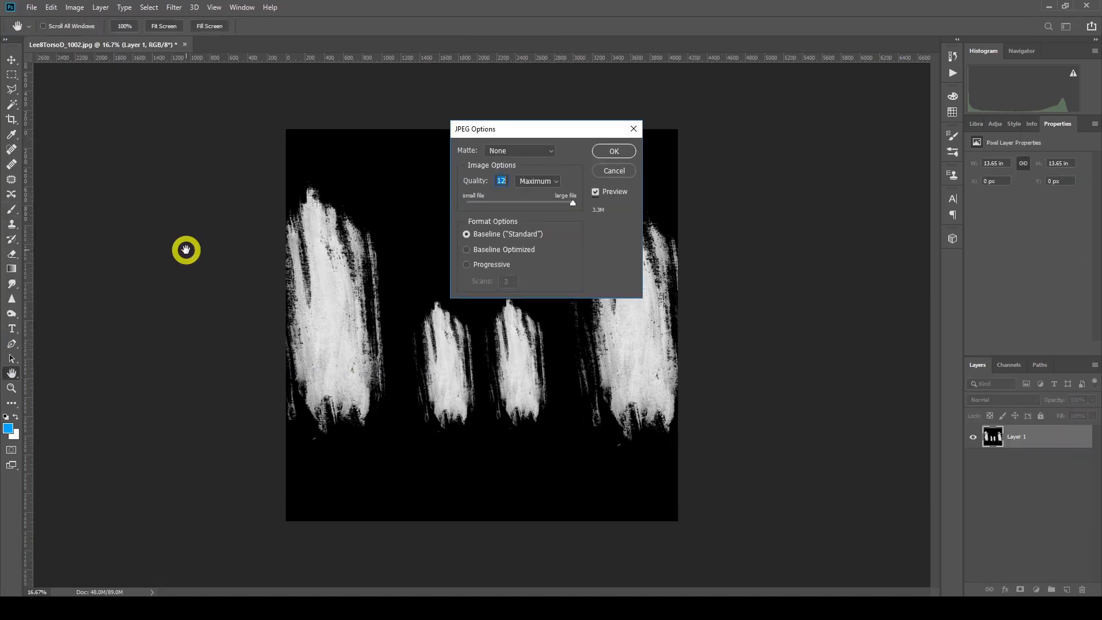
key("Return")
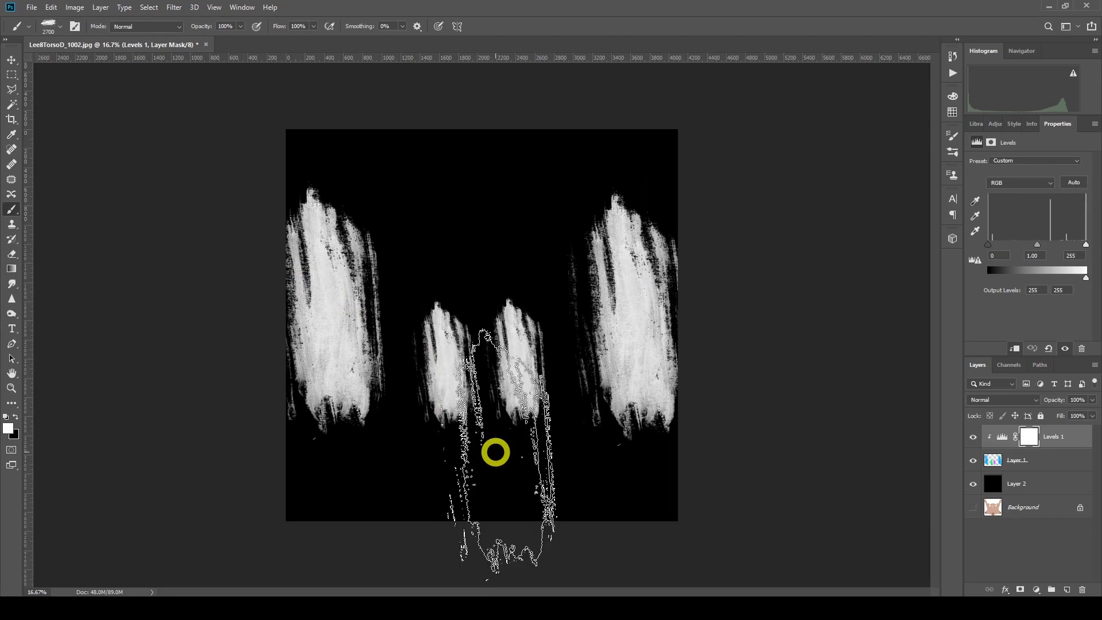
Step: Switch to DAZ Studio, load Lee8TorsoD_1002_EmissiveBase as the torso's Base Color map and view the figure's back
mouse_move(474, 608)
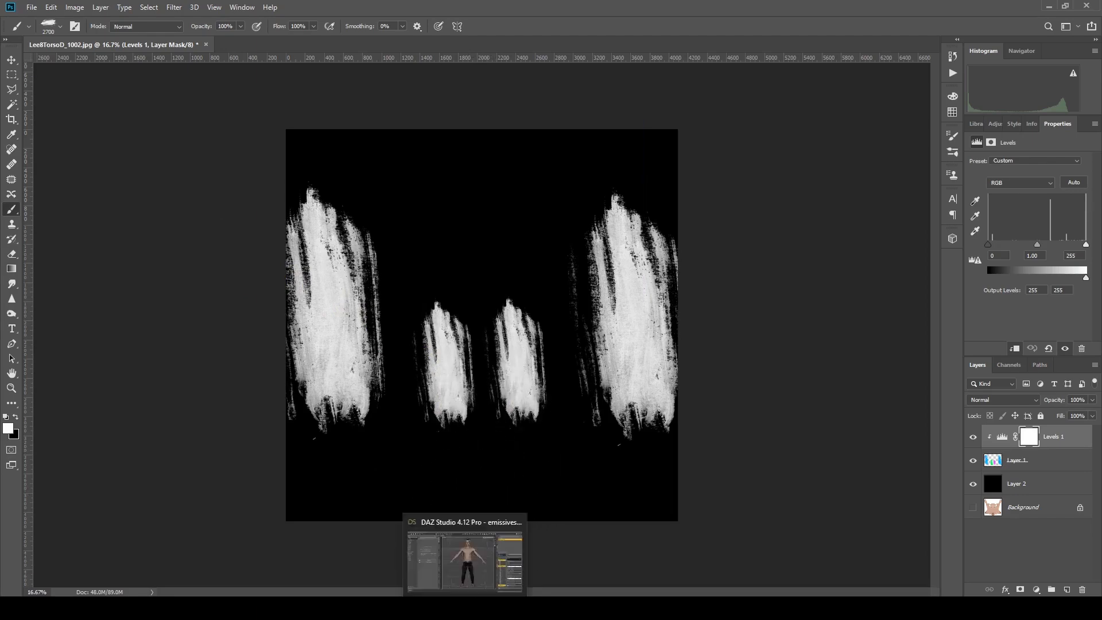
left_click(475, 557)
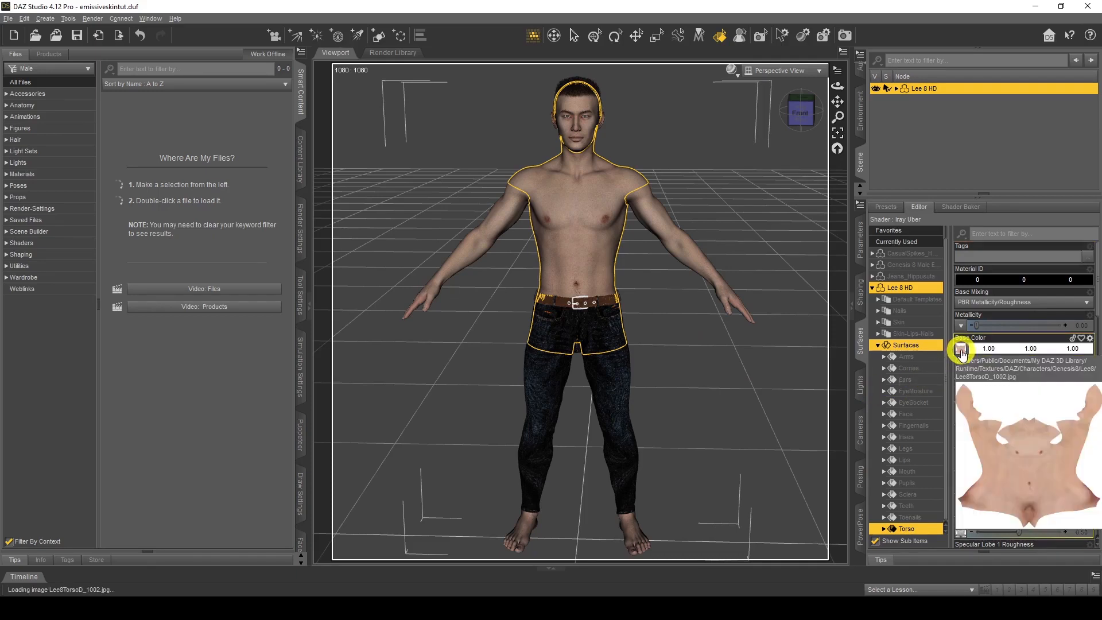
left_click(962, 350)
left_click(966, 145)
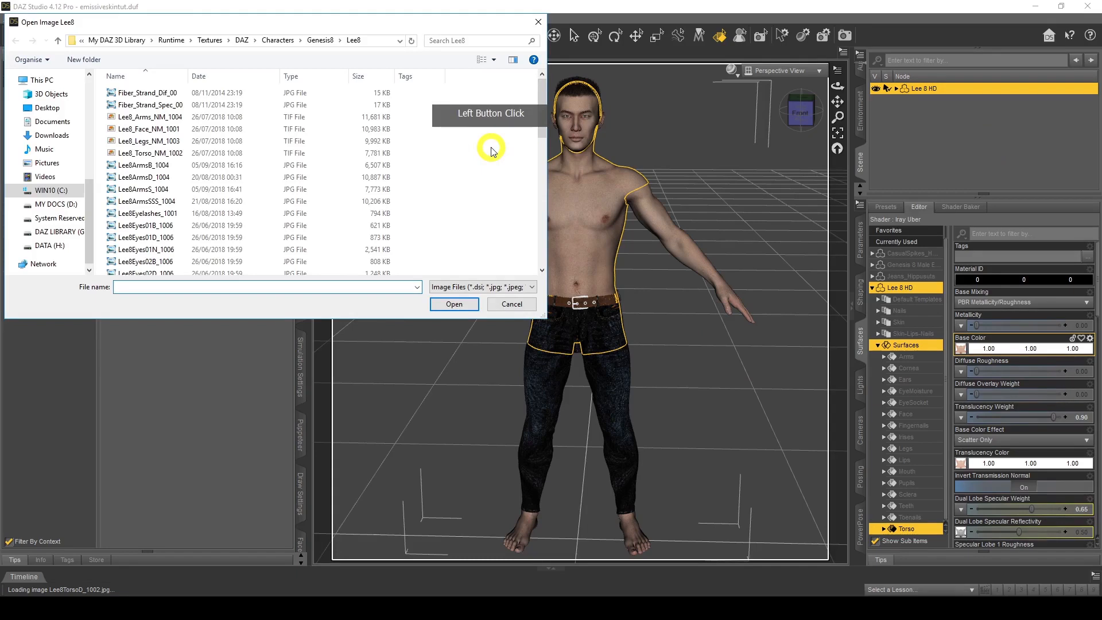
scroll(74, 171, "up", 3)
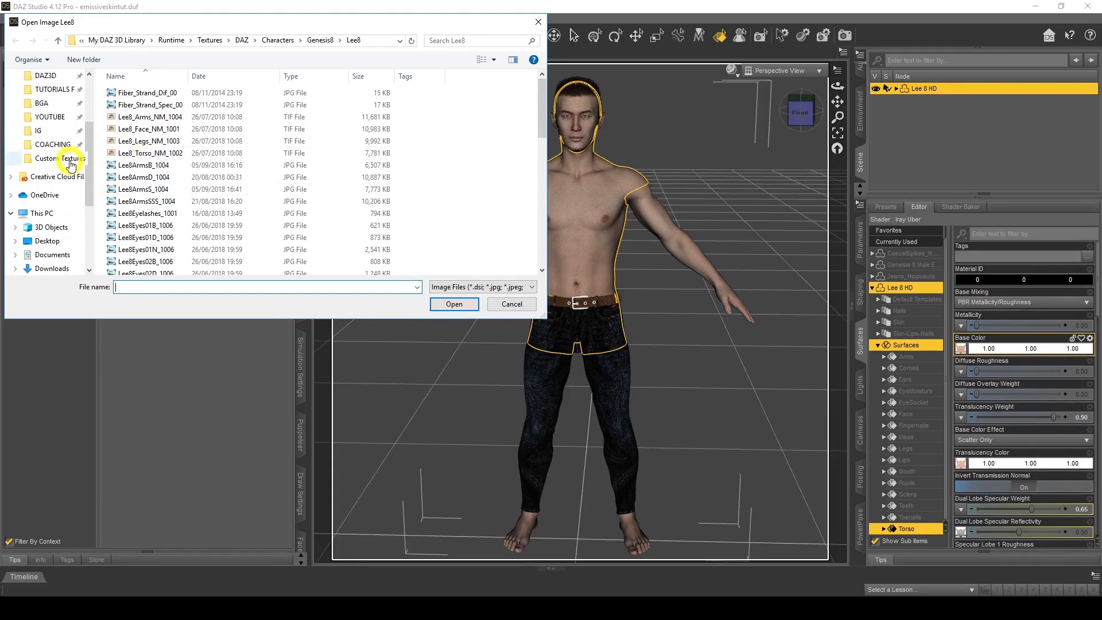
left_click(70, 162)
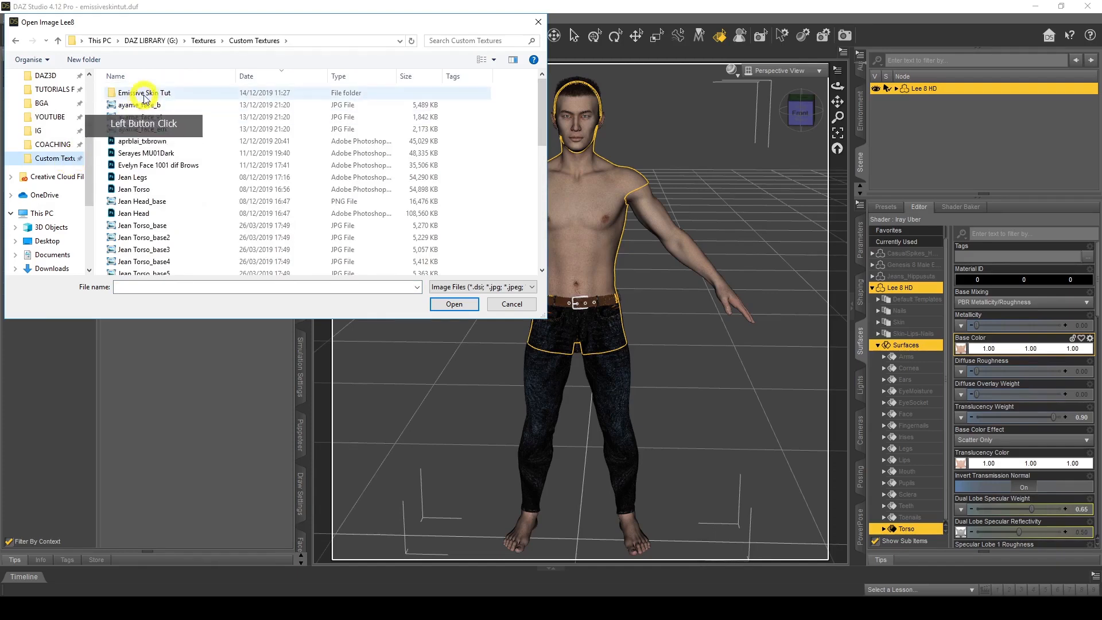
double_click(141, 92)
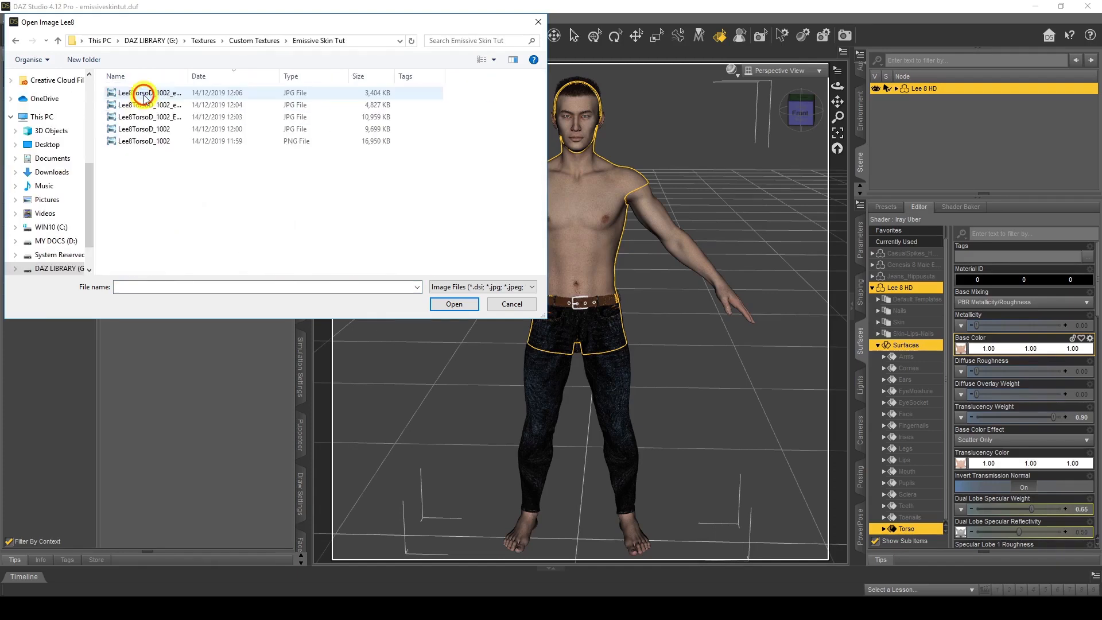
double_click(187, 77)
left_click(195, 117)
left_click(454, 303)
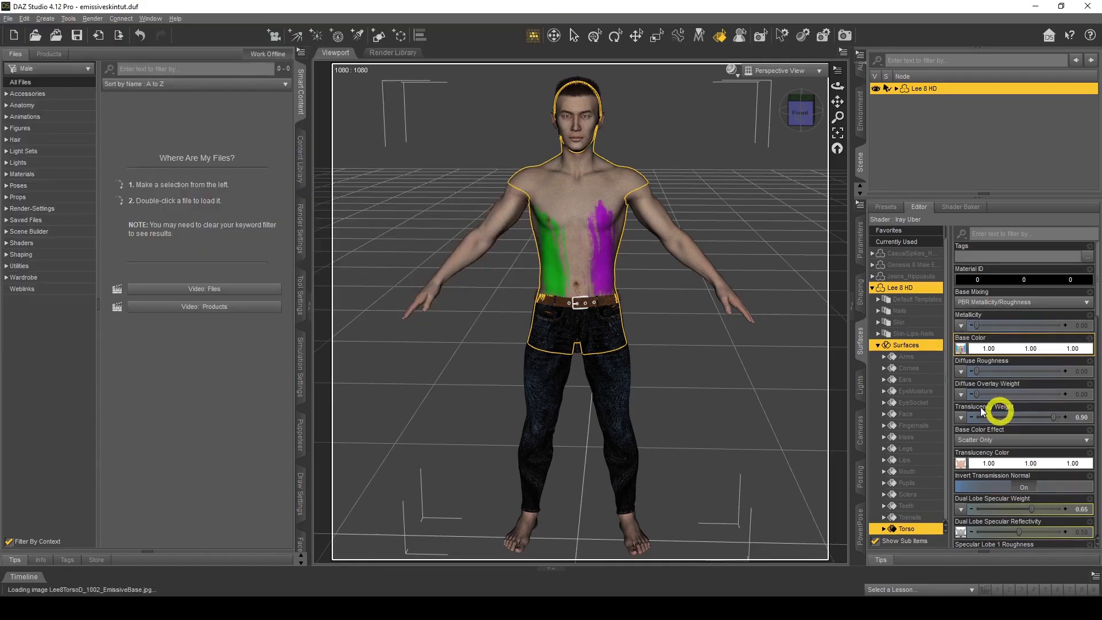
left_click_drag(836, 86, 836, 86)
left_click(603, 178)
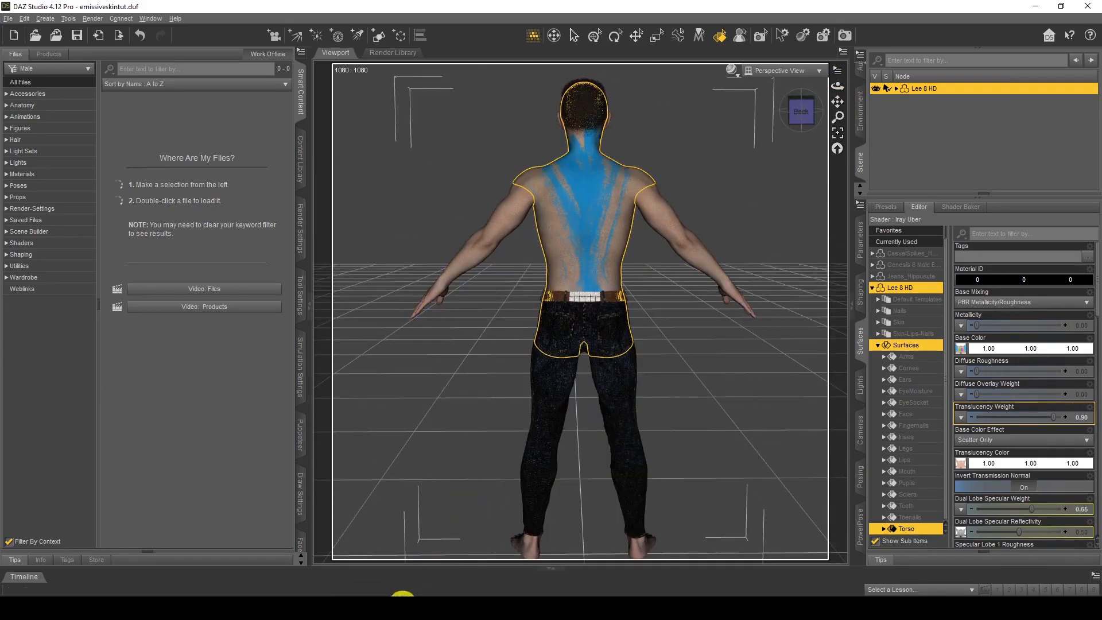
Step: Switch to Photoshop, hide the Levels 1 adjustment and black Layer 2, and show the Background beneath the colored strokes
left_click(406, 562)
left_click(970, 459)
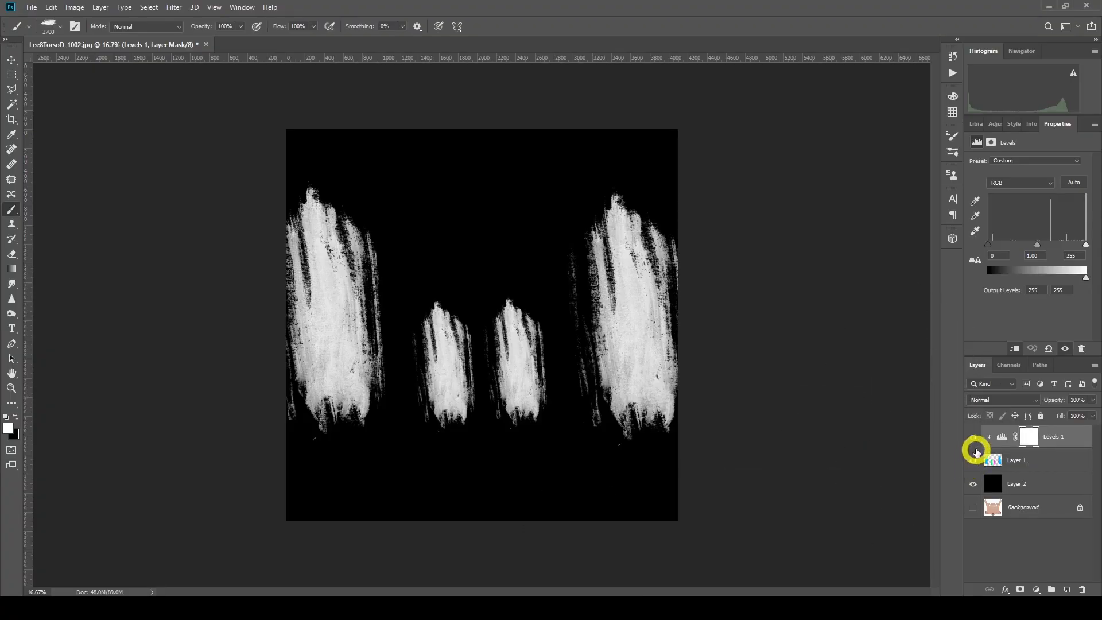
left_click(972, 483)
left_click(972, 436)
left_click(973, 506)
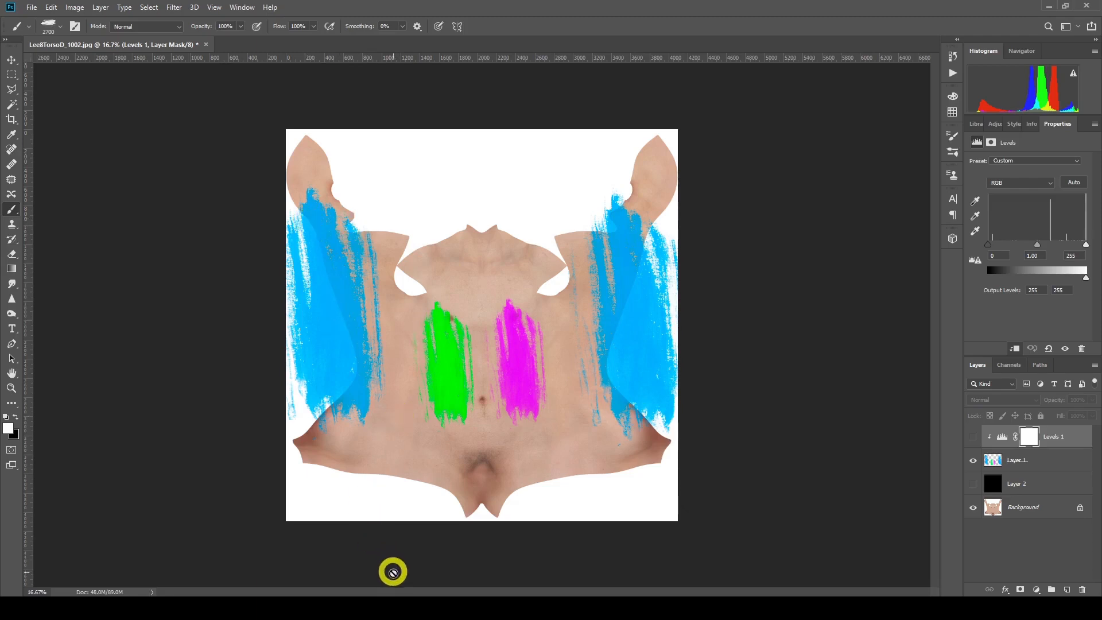
Step: Compare the strokes on the figure in DAZ Studio with the painted torso texture in Photoshop, ending on the figure's front
left_click(581, 246)
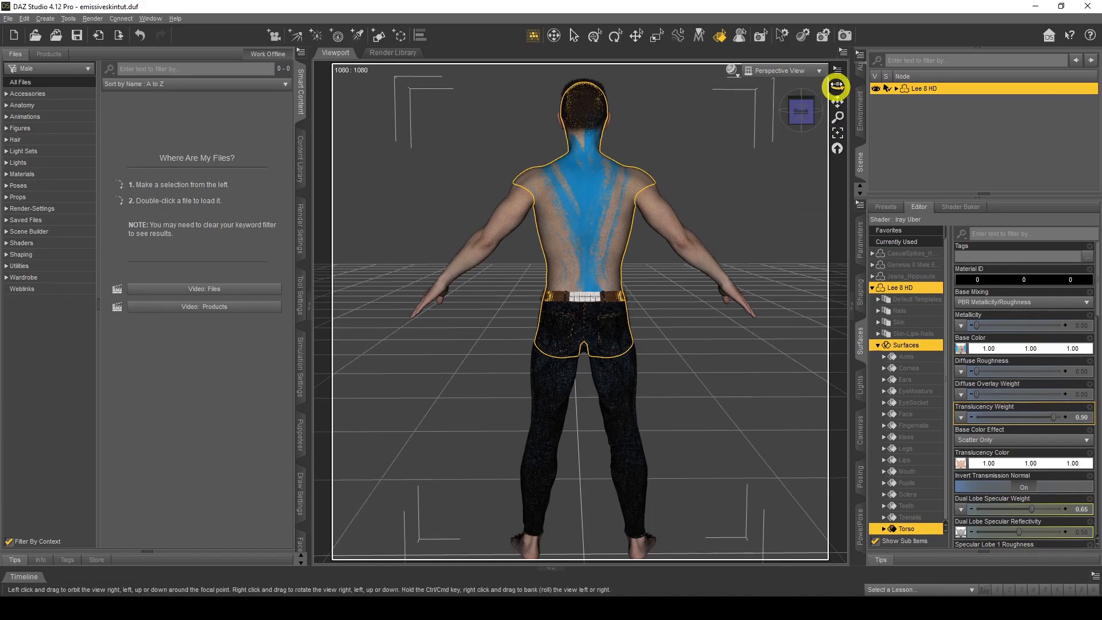
left_click_drag(837, 86, 837, 86)
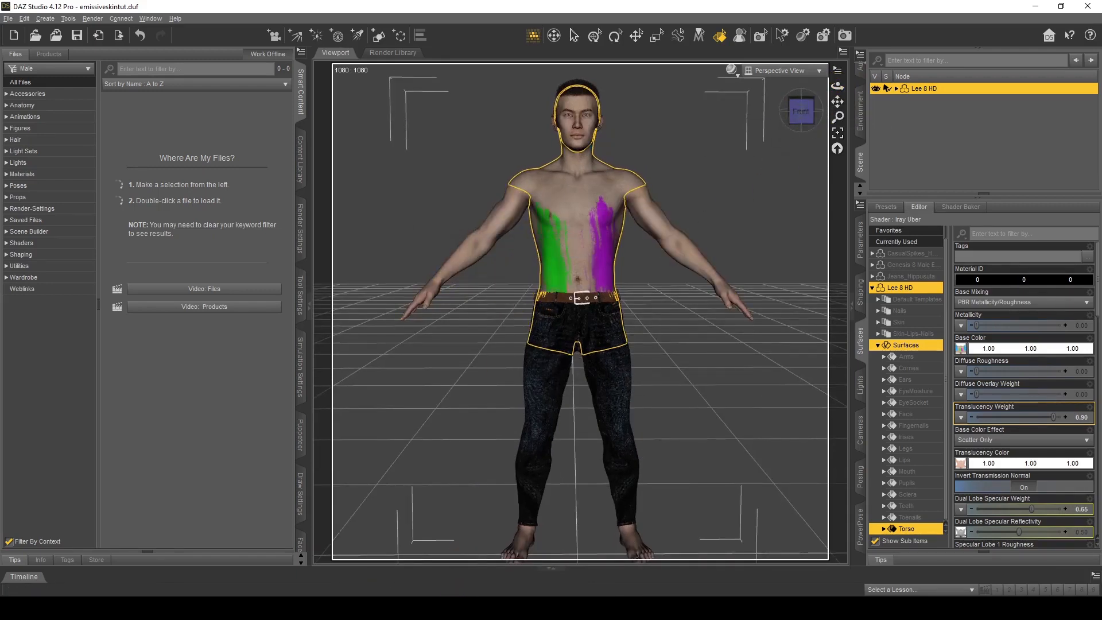
left_click(436, 590)
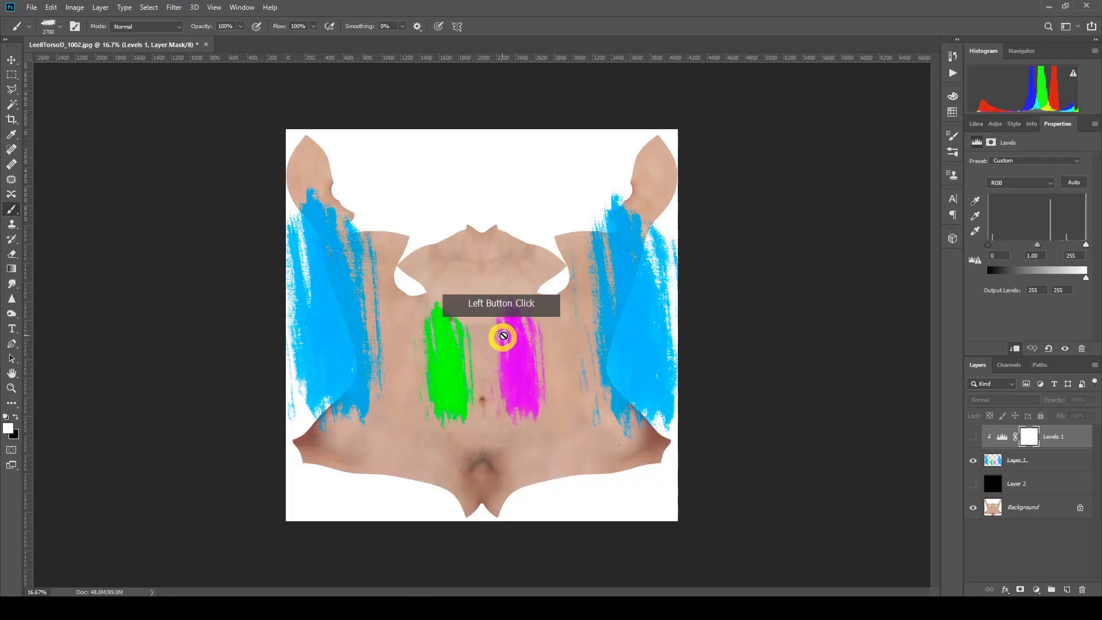
left_click(1046, 11)
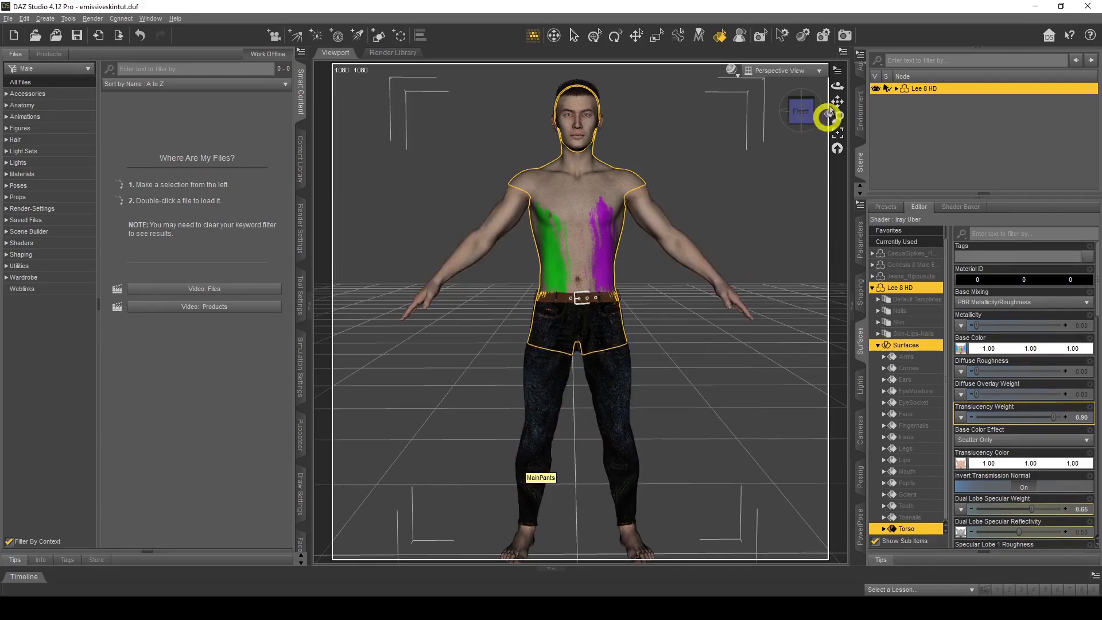
left_click_drag(837, 87, 725, 423)
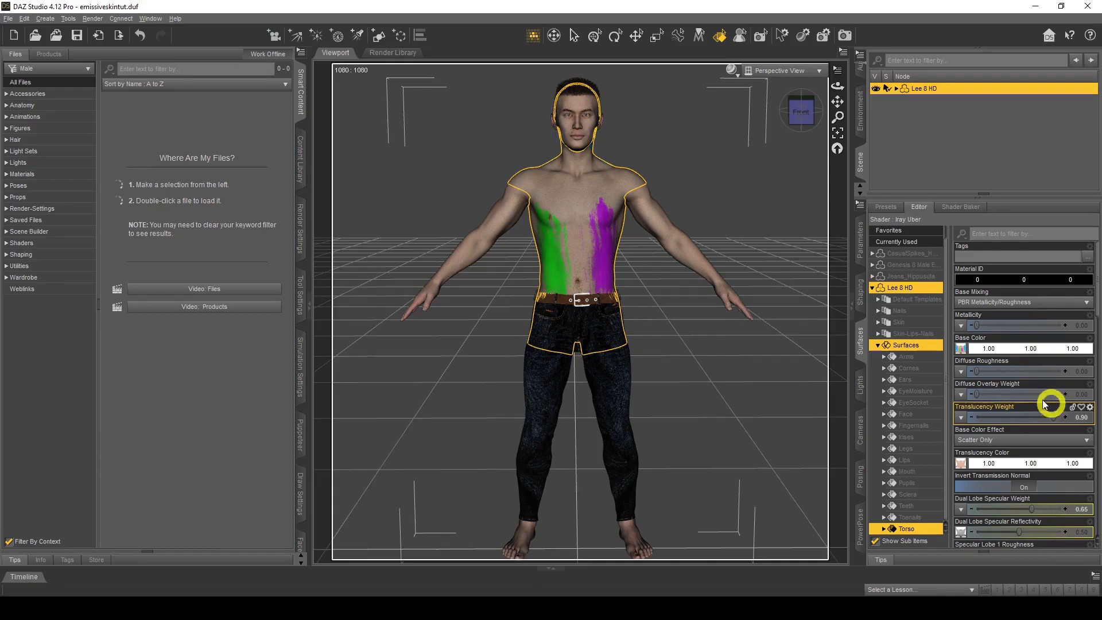
Step: Load Lee8TorsoD_1002_emissivecolormap as the torso surface's Emission Color map
scroll(1005, 394, "down", 8)
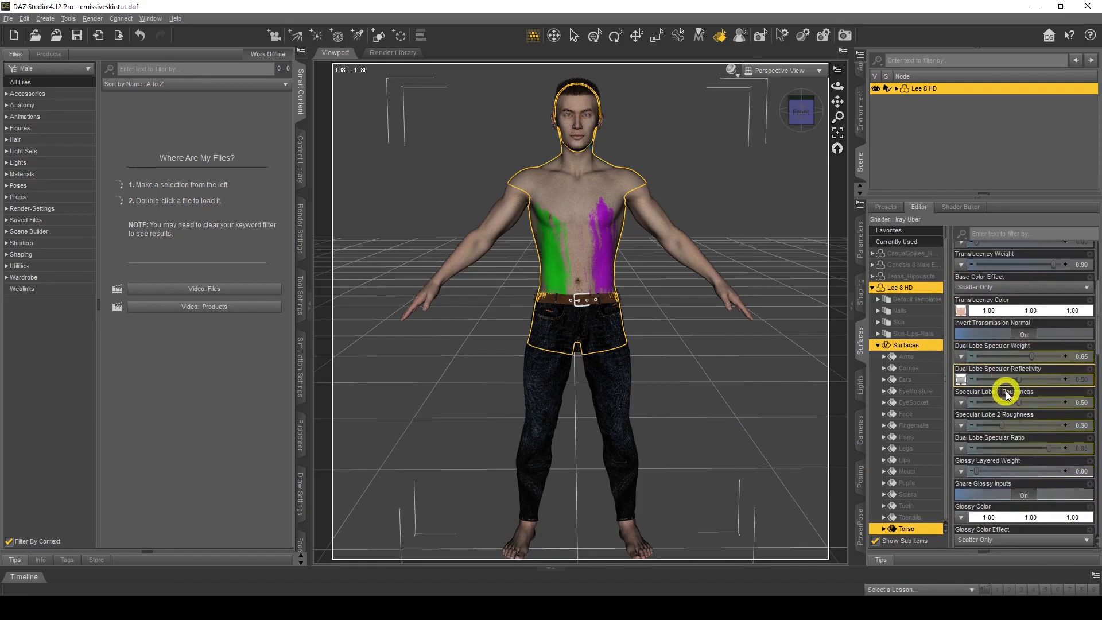
scroll(1005, 394, "down", 10)
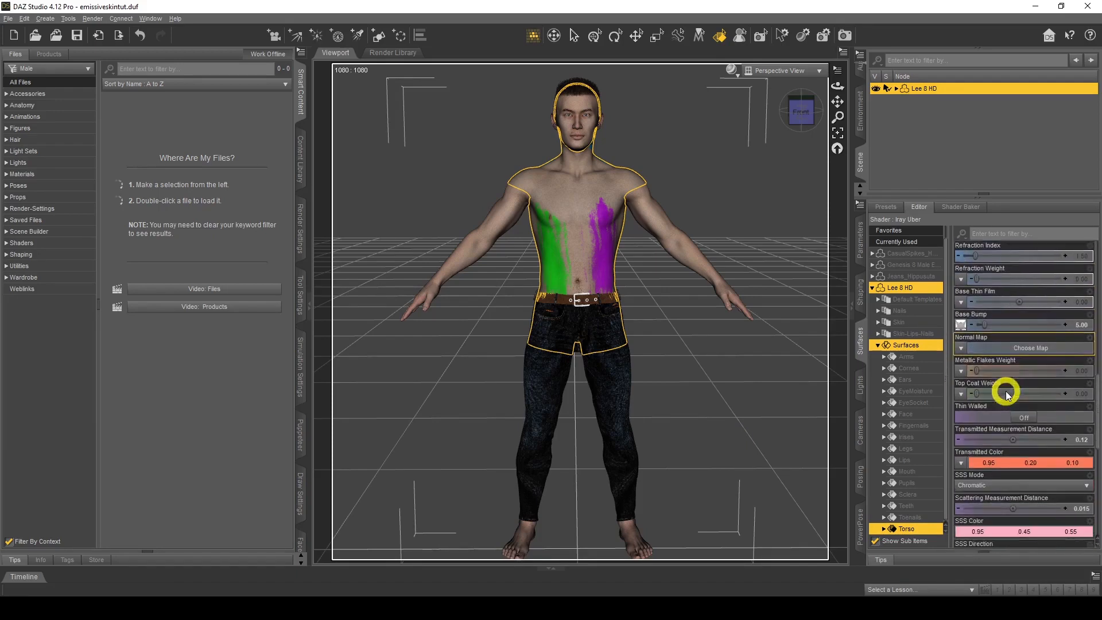
left_click(962, 417)
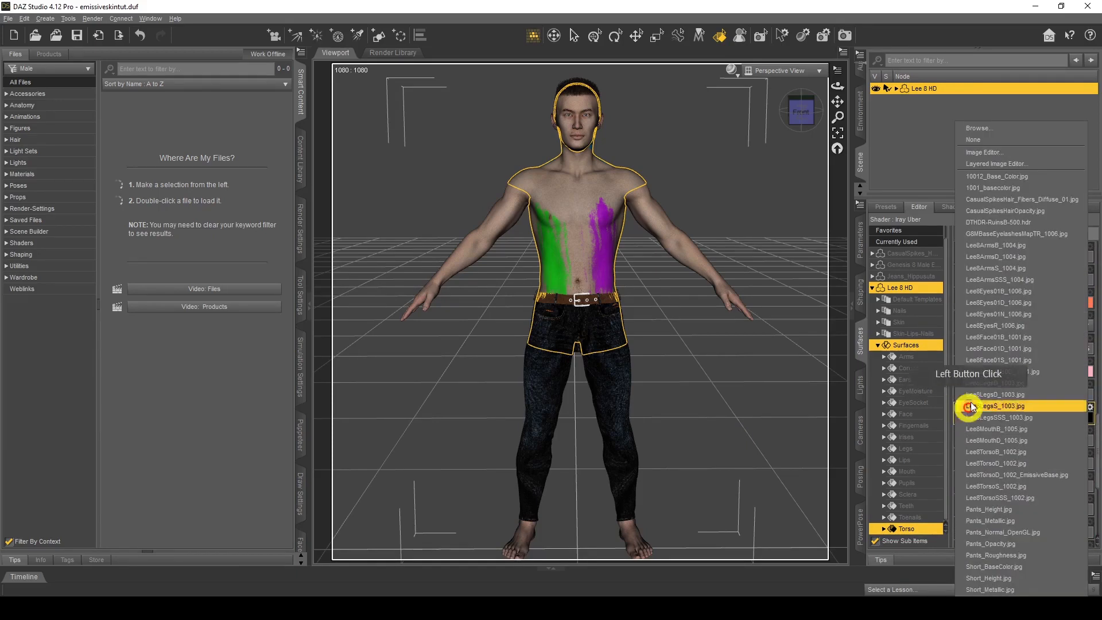
left_click(1012, 132)
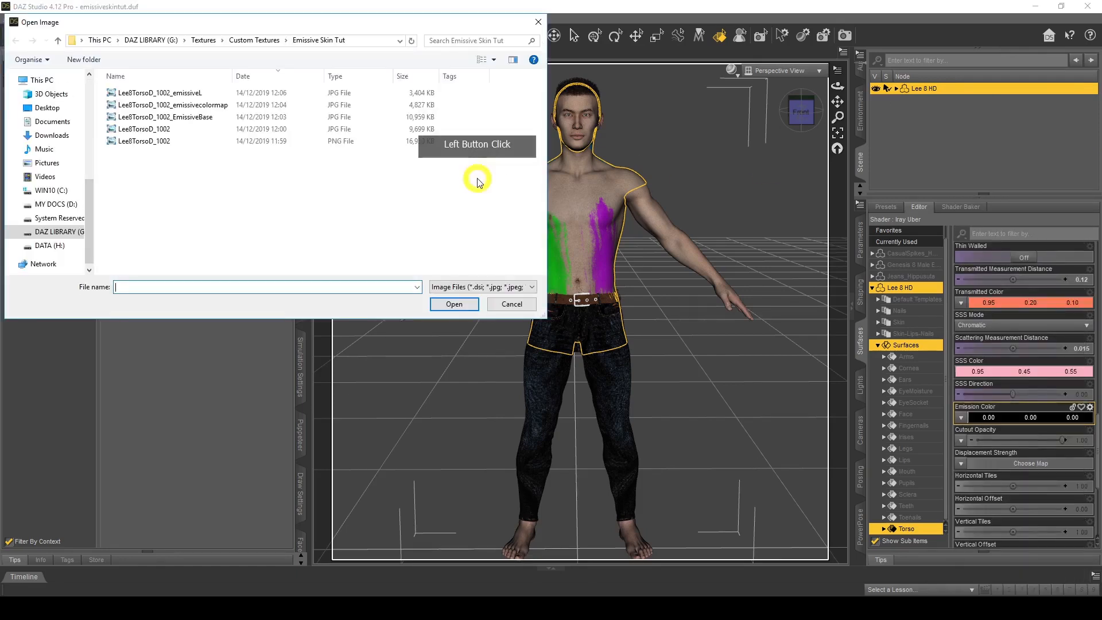
double_click(212, 110)
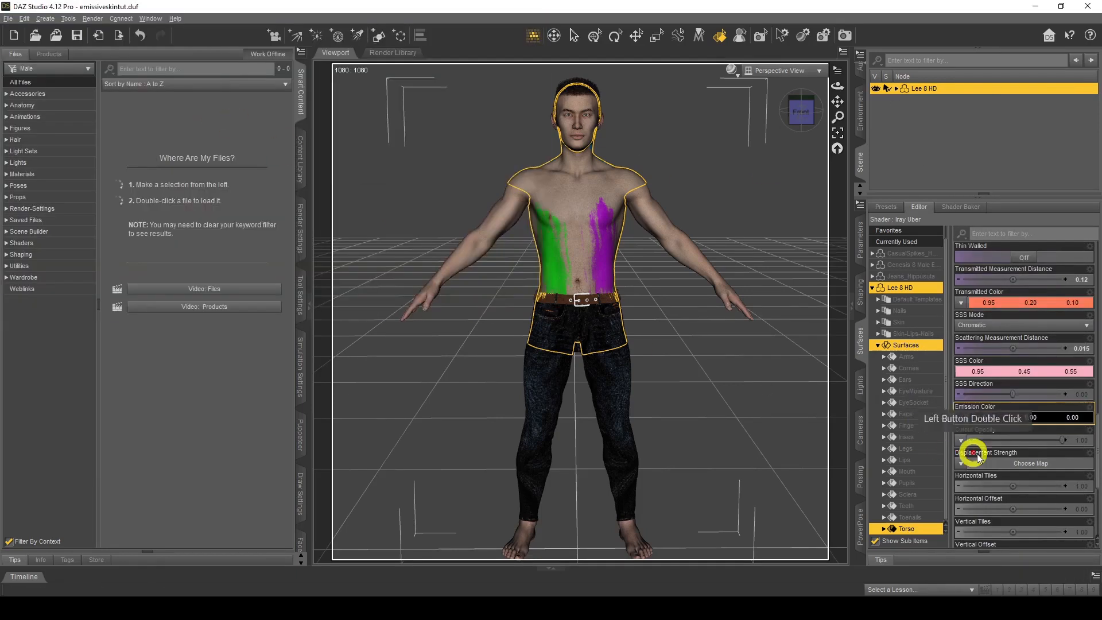
Step: Set the torso's Emission Color to white to activate its emission settings
double_click(1012, 417)
left_click(569, 313)
left_click(532, 299)
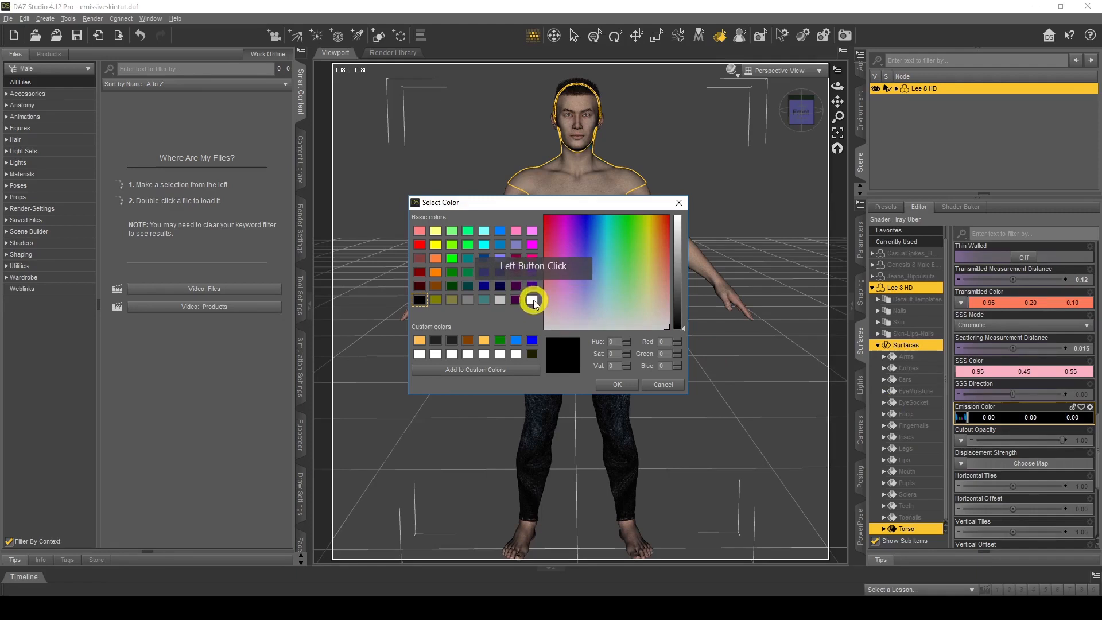
left_click(609, 385)
left_click(1011, 464)
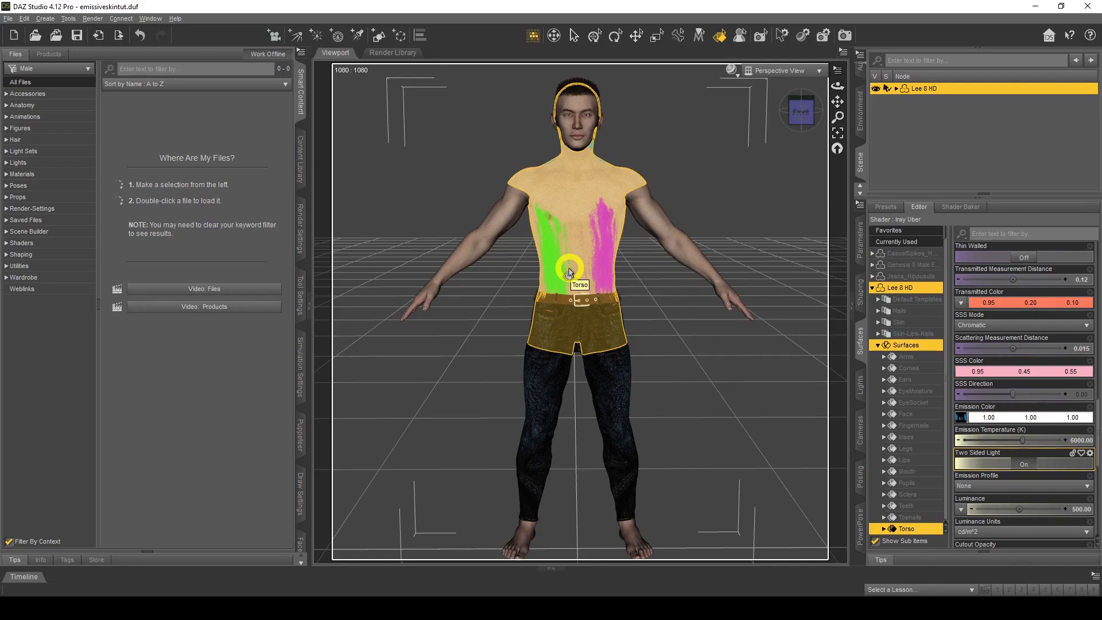
Step: Load Lee8TorsoD_1002_emissiveL as the torso surface's Luminance map
mouse_move(960, 421)
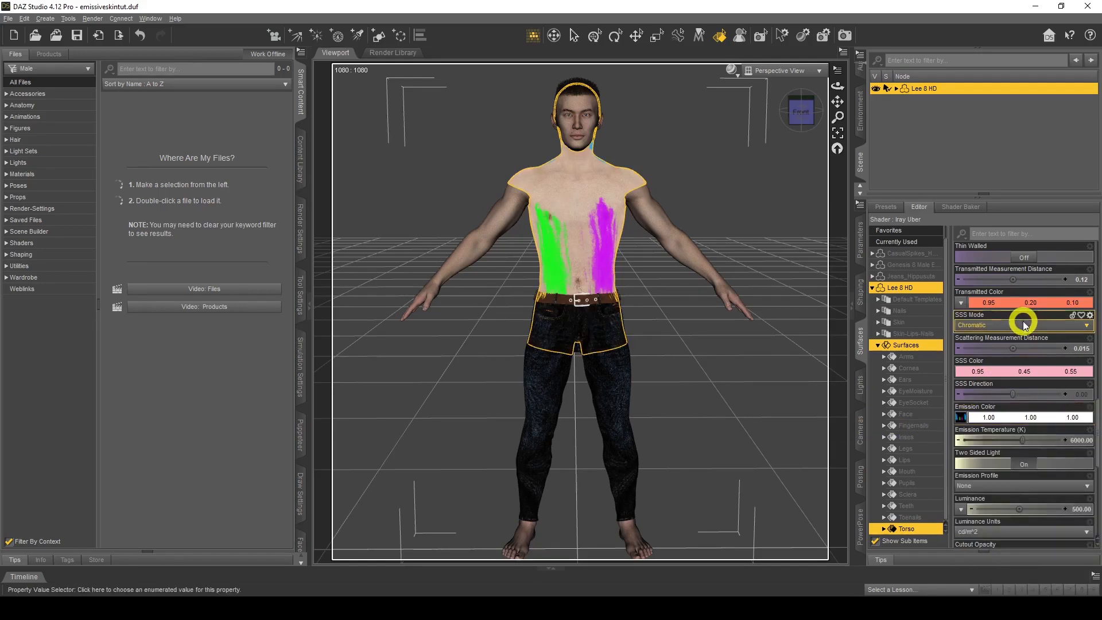
scroll(1021, 330, "down", 5)
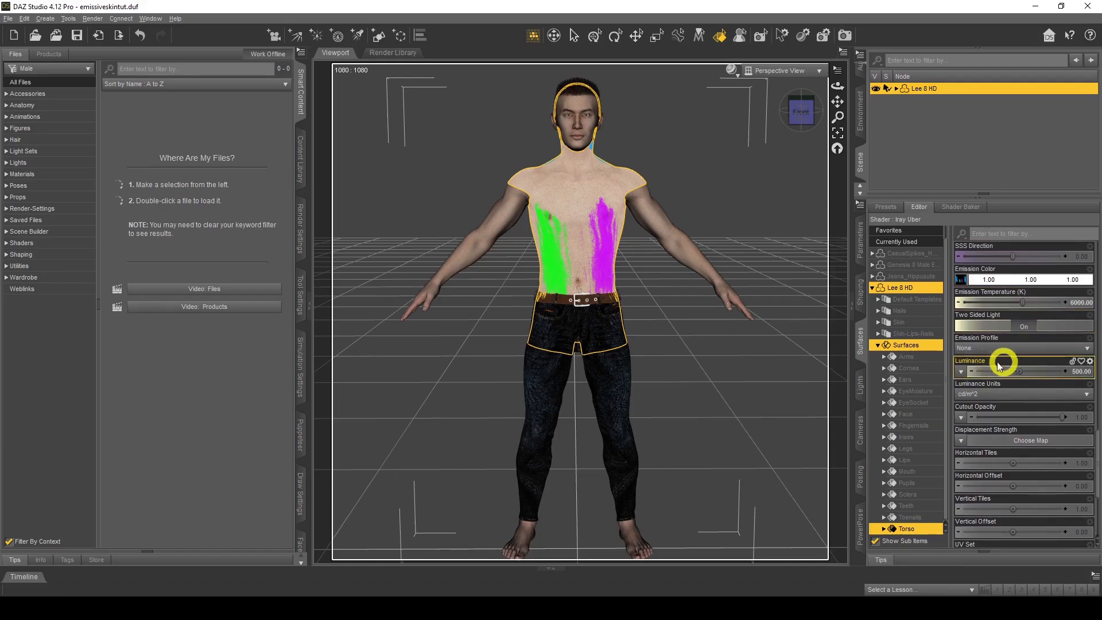
left_click(961, 373)
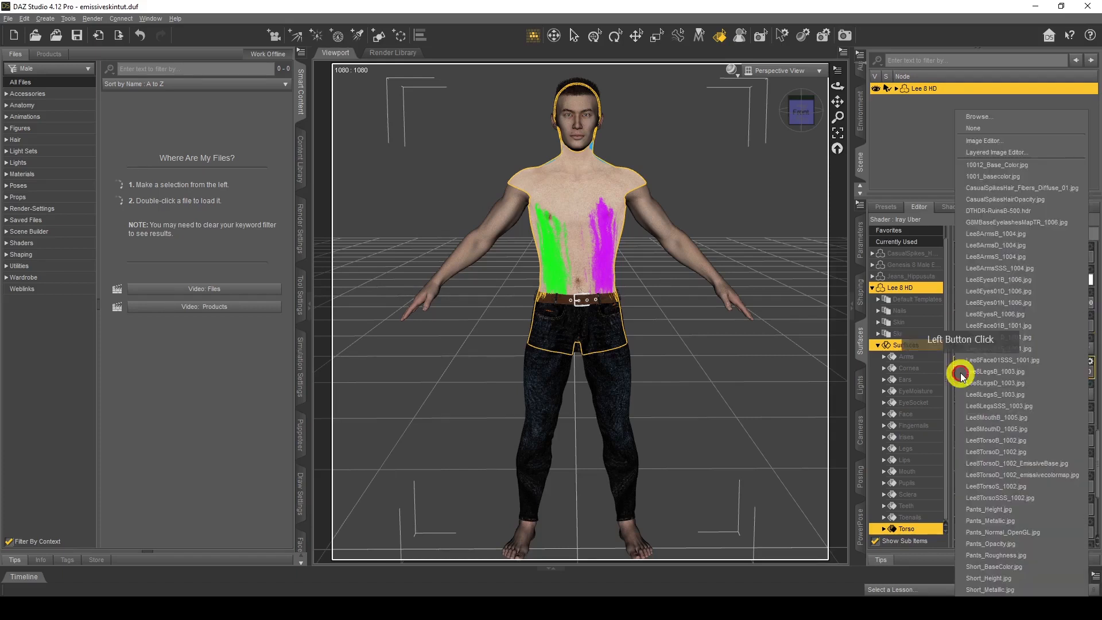
left_click(1005, 118)
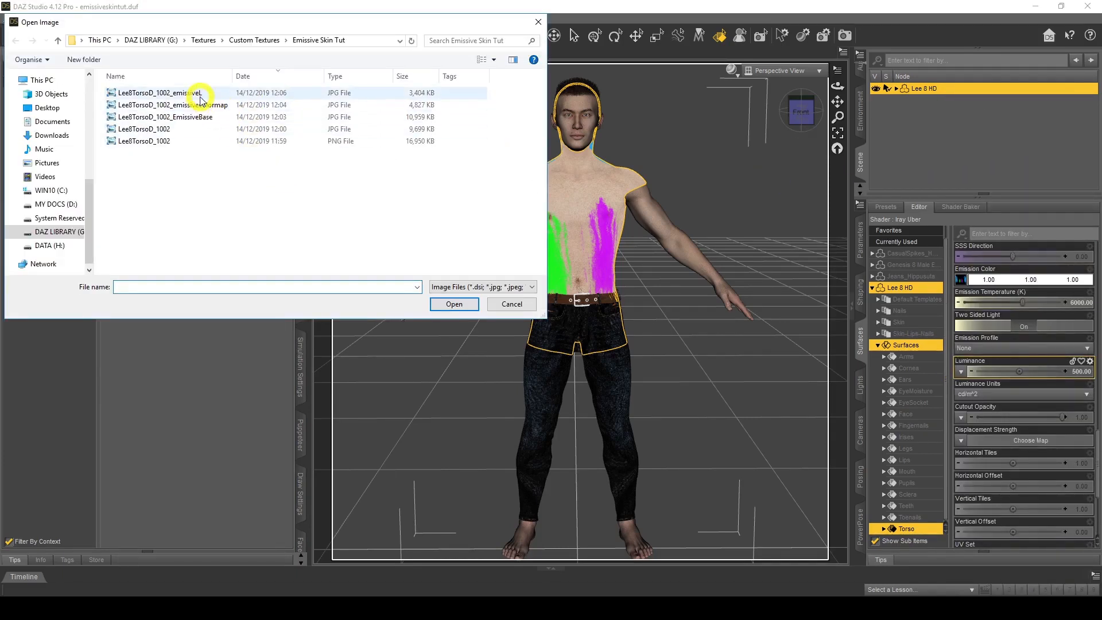
double_click(223, 106)
Step: Set the torso surface's Emission Temperature to 6500 K
scroll(1055, 444, "up", 4)
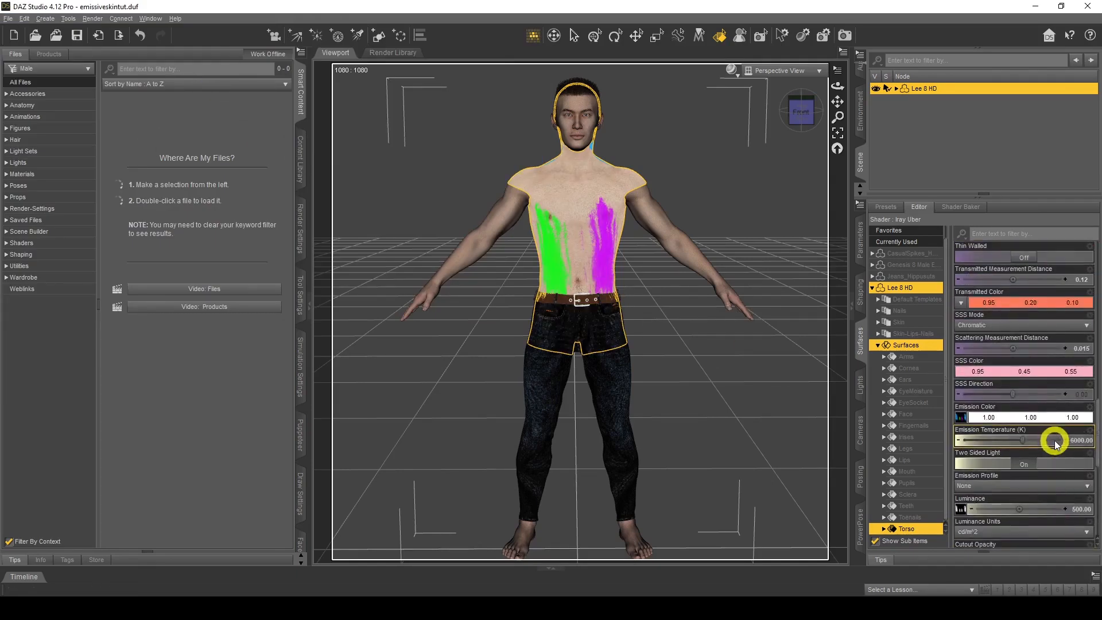
left_click(1079, 440)
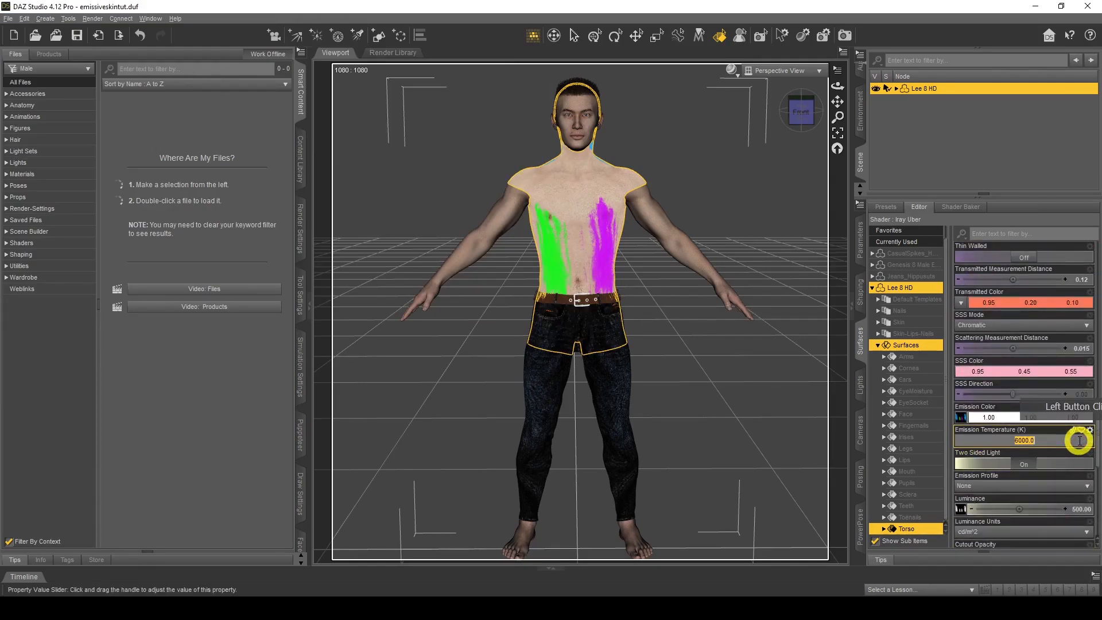
type("6500")
key("Return")
Step: Change the torso's Luminance Units to kcd/m^2 and set its Luminance to 100
scroll(1093, 375, "down", 5)
left_click(1014, 395)
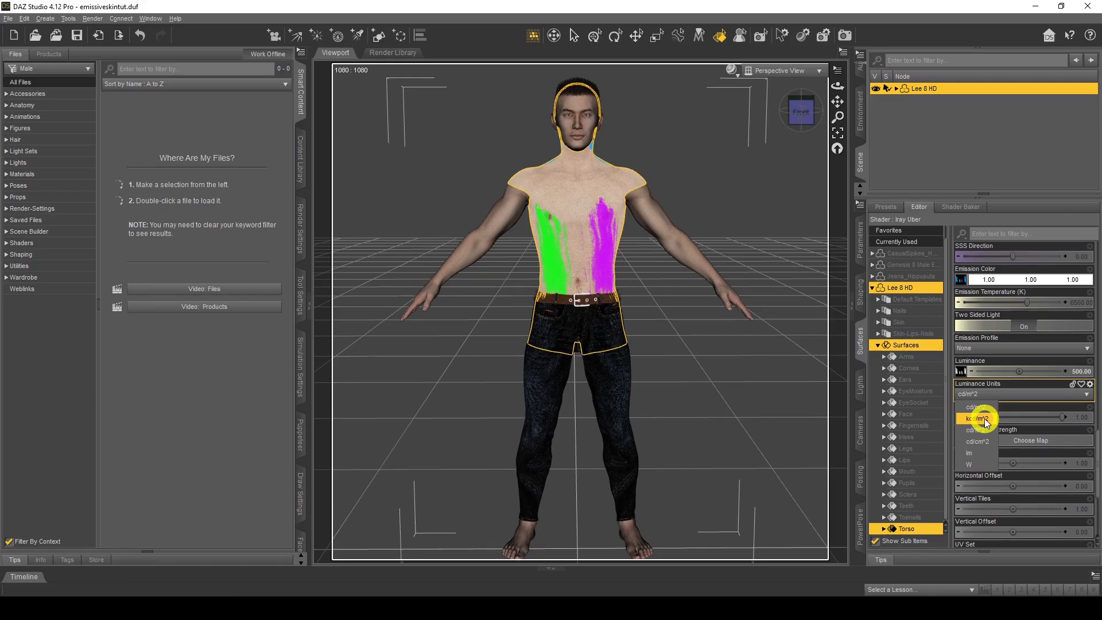
left_click(986, 419)
left_click(1088, 371)
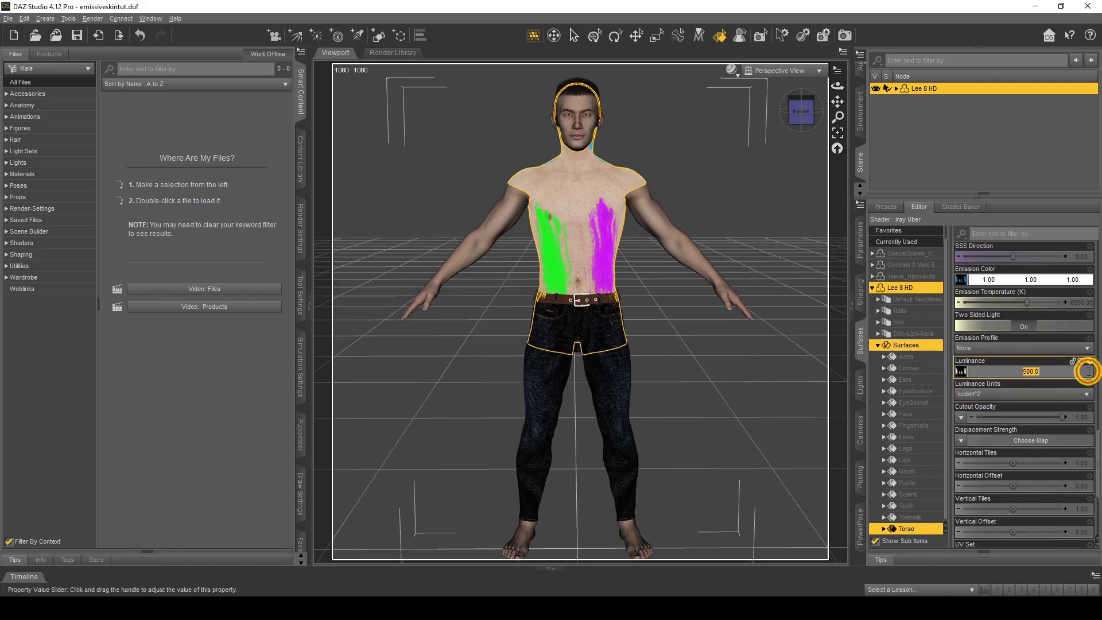
left_click(1009, 350)
type("100")
key("Return")
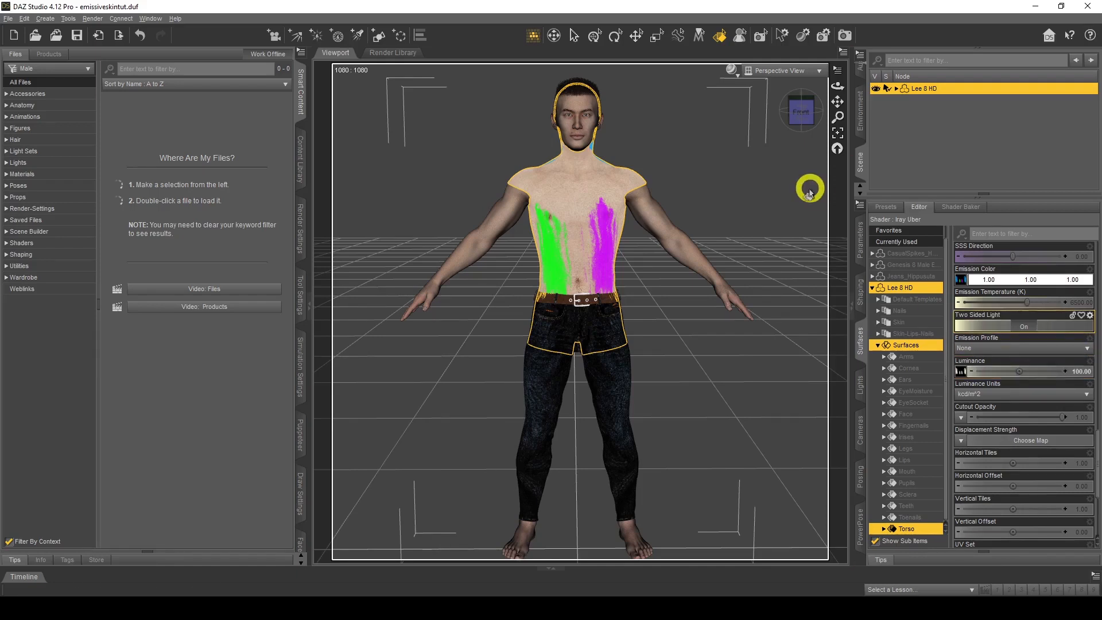
Step: Switch the viewport to the Iray preview and set the render Environment Mode to Scene Only
left_click(730, 69)
left_click(727, 200)
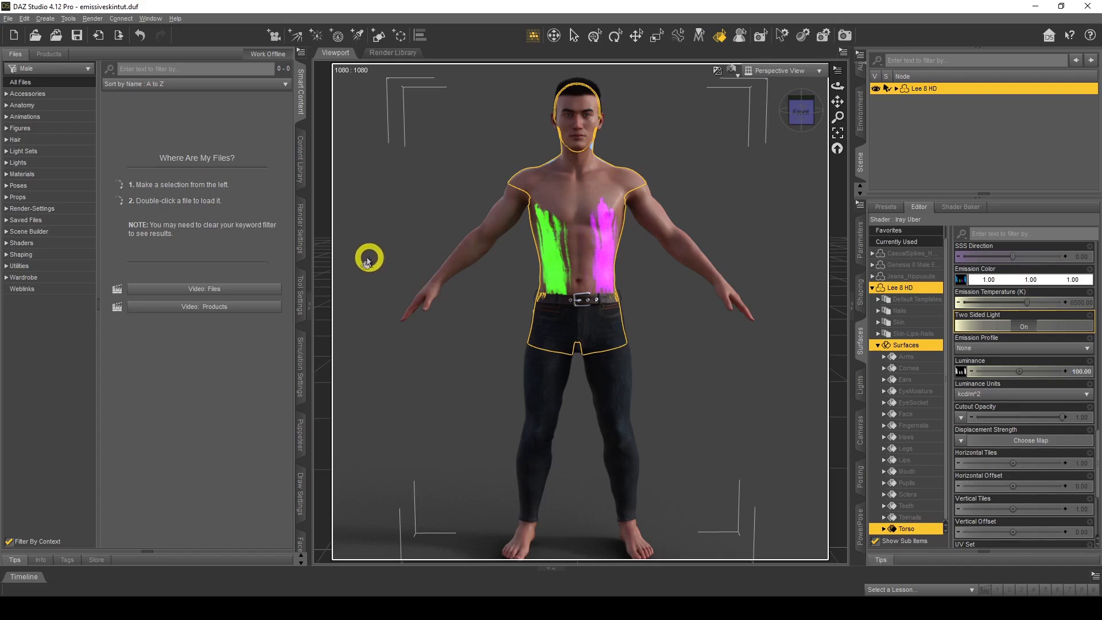
left_click(301, 230)
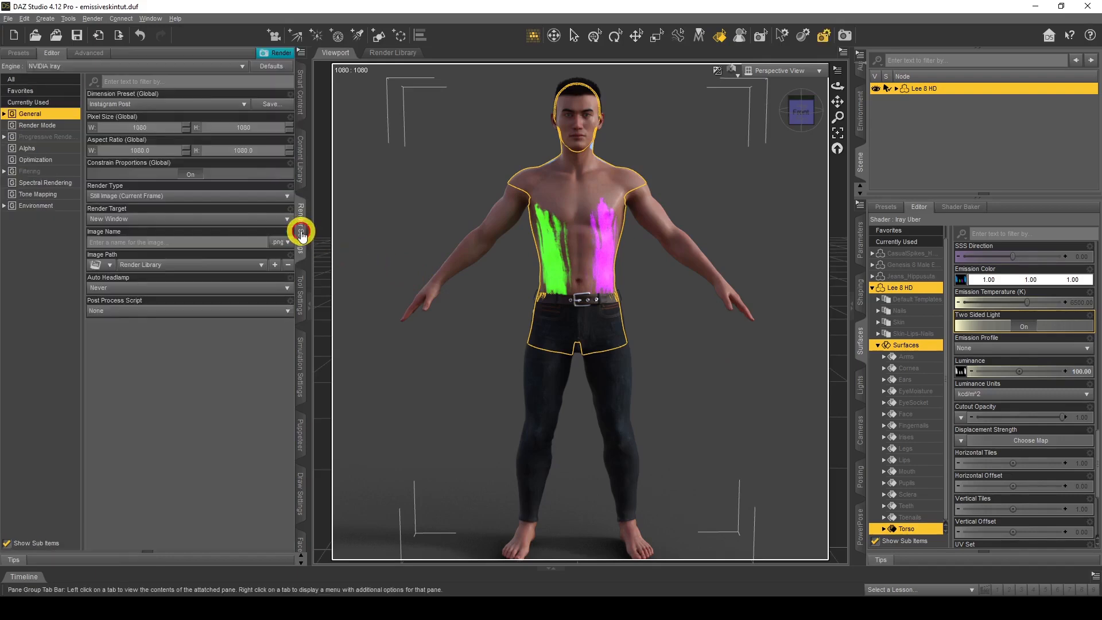
left_click(43, 210)
left_click(153, 105)
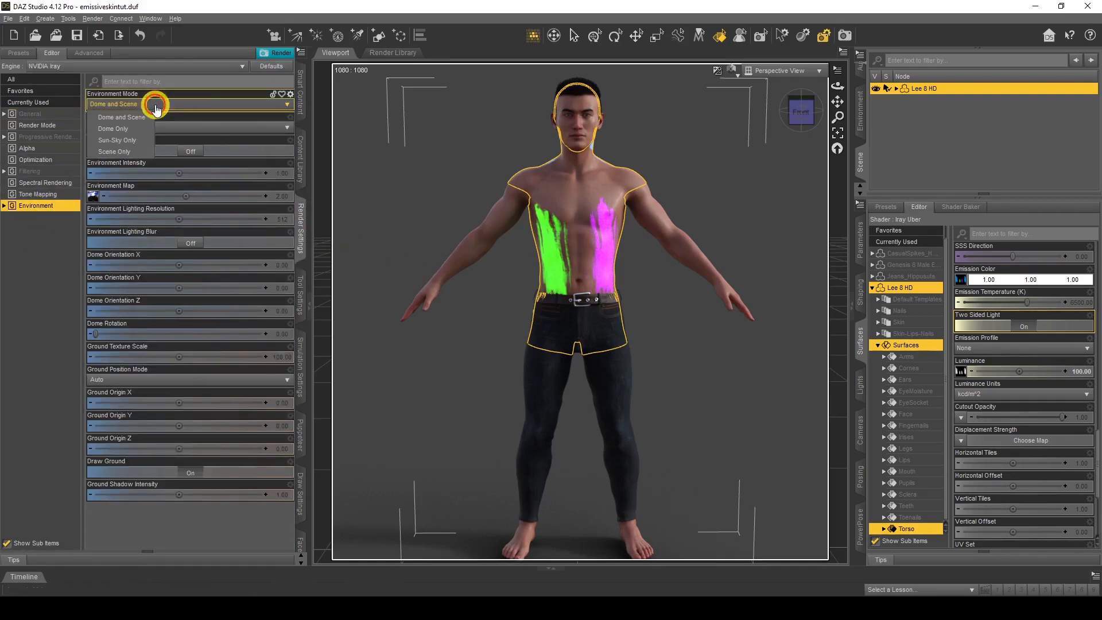
left_click(130, 153)
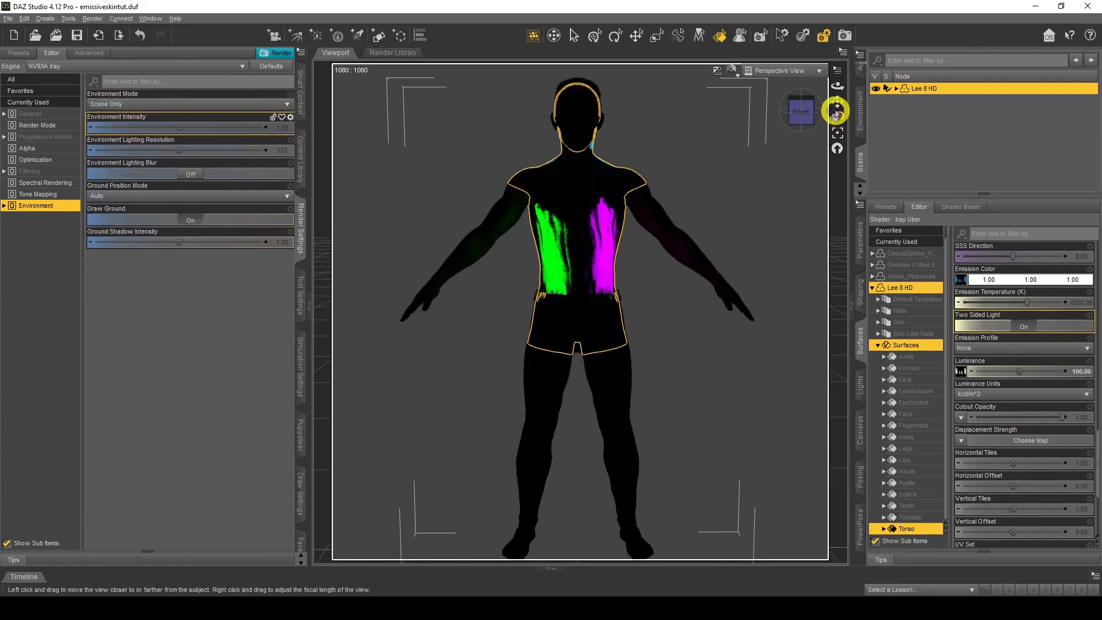
Step: Set the torso's Luminance to 200, checking the glowing markings on the figure's back and front
left_click_drag(839, 90, 839, 96)
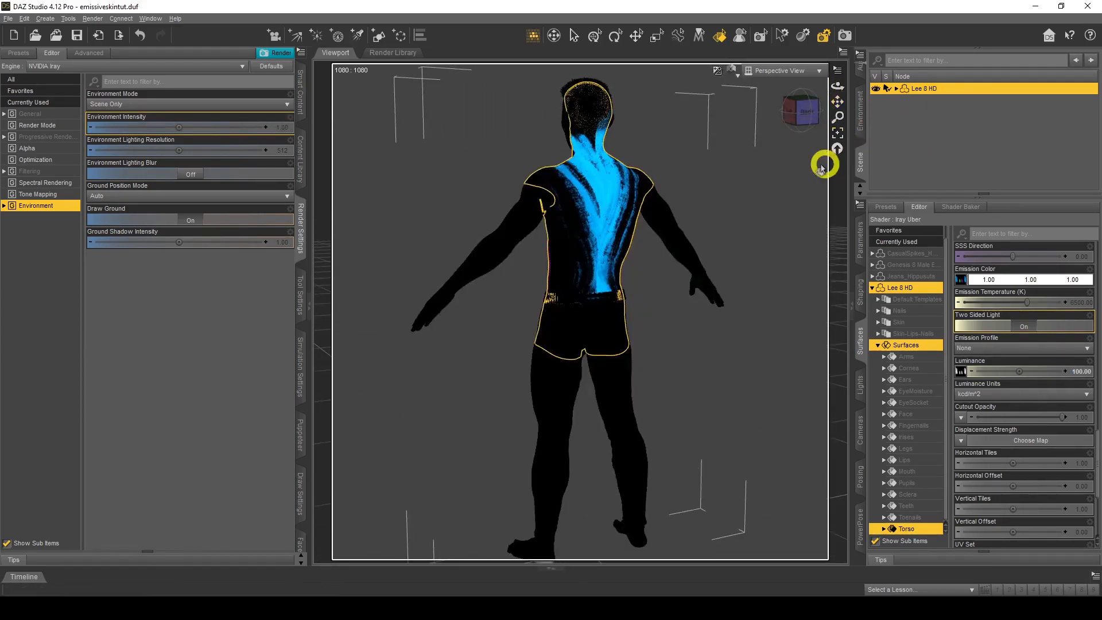
left_click_drag(832, 88, 835, 86)
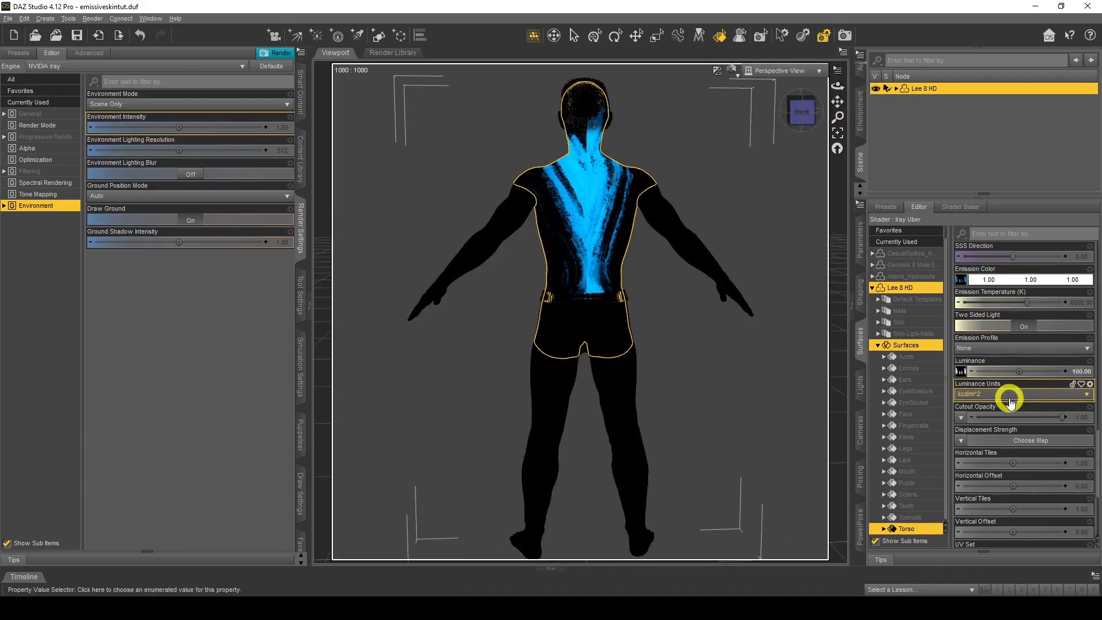
left_click(1082, 370)
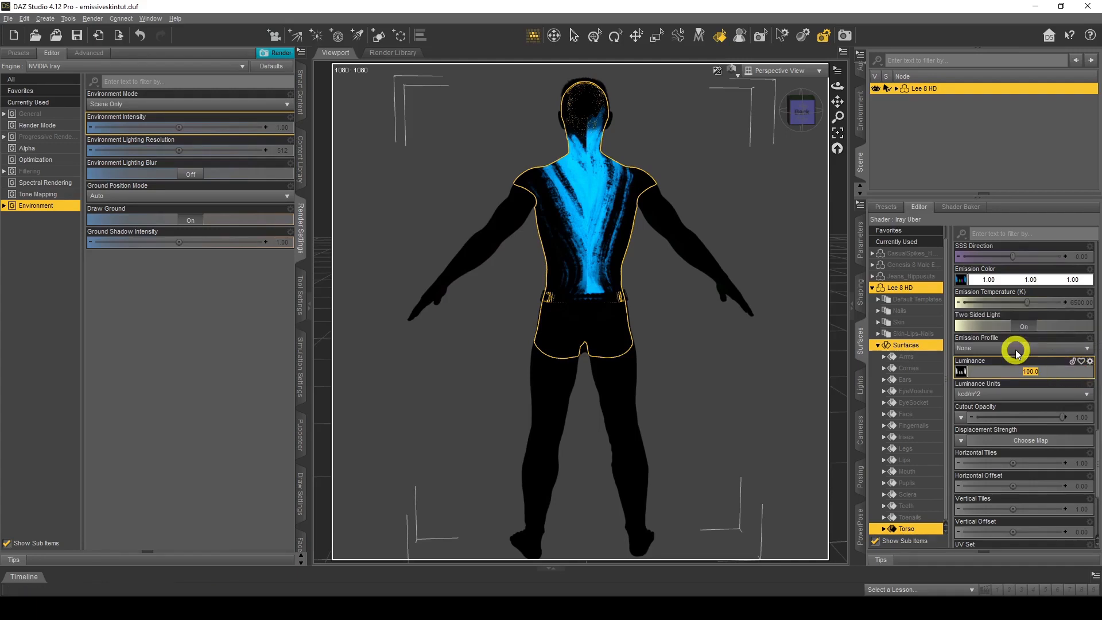
key("Return")
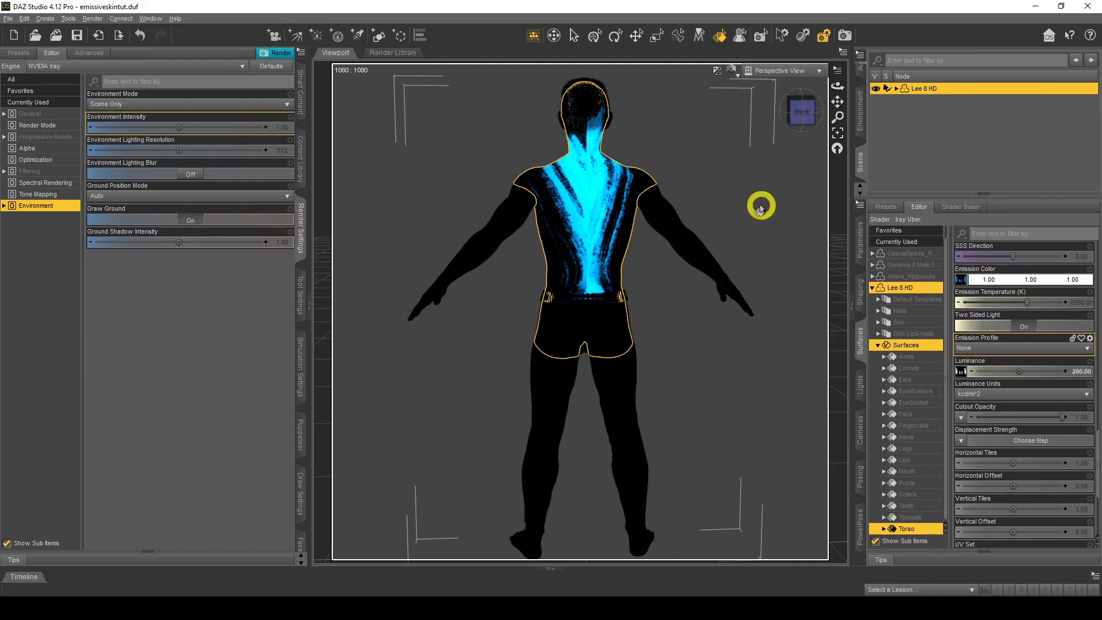
mouse_move(837, 86)
left_mouse_down()
mouse_move(855, 93)
mouse_move(836, 86)
mouse_move(755, 249)
left_mouse_up()
left_click(573, 291)
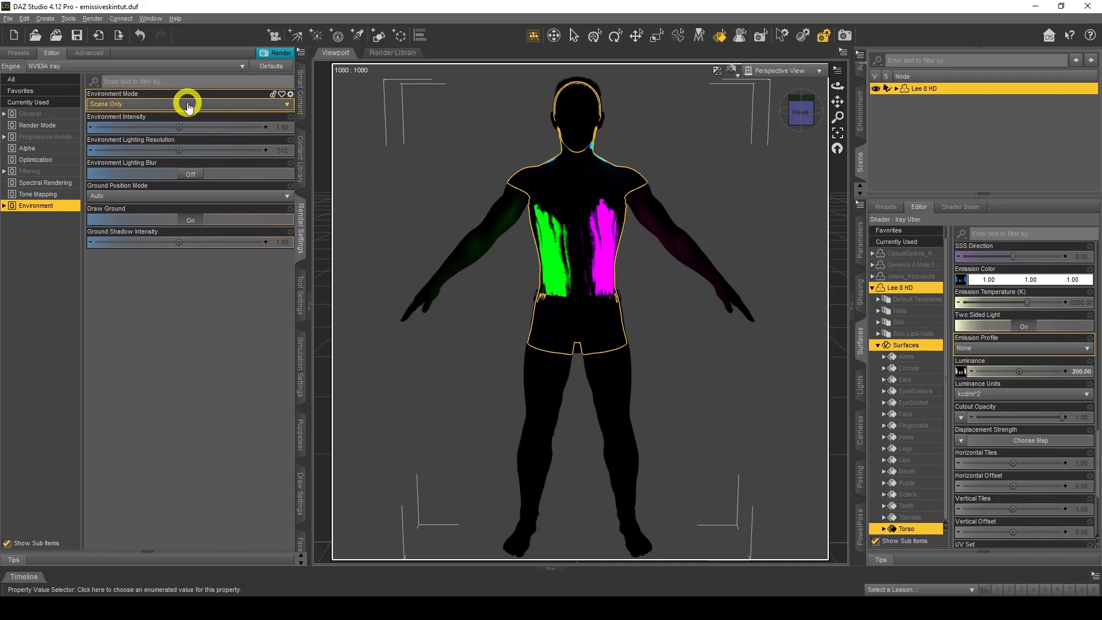
Step: Set the Environment Mode to Dome and Scene and reduce the Environment Map value to 0.25
left_click(166, 105)
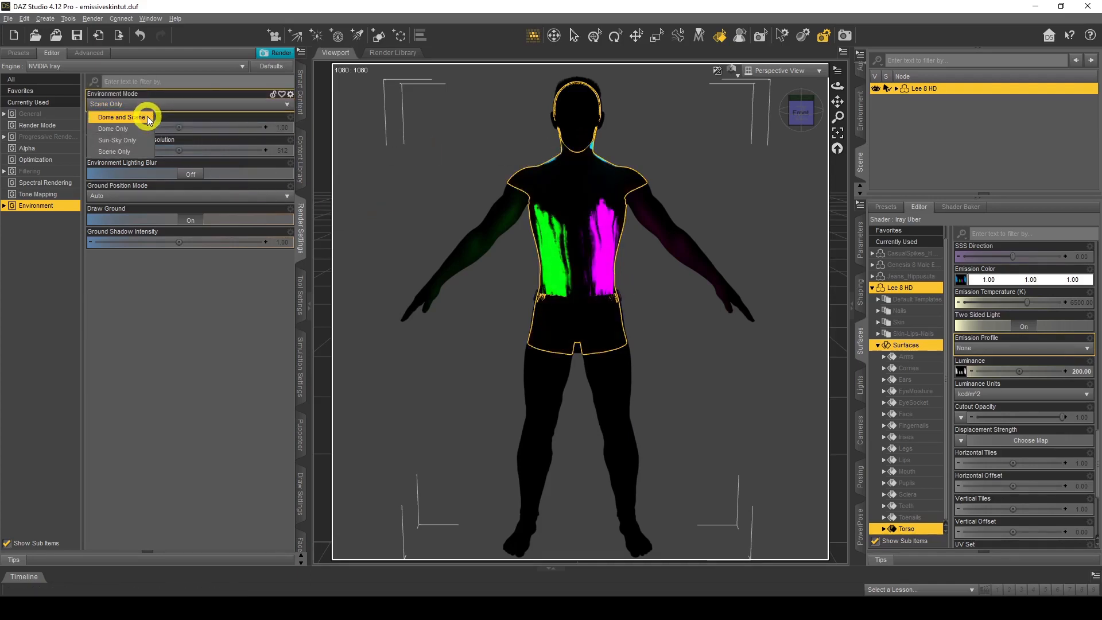
left_click(148, 118)
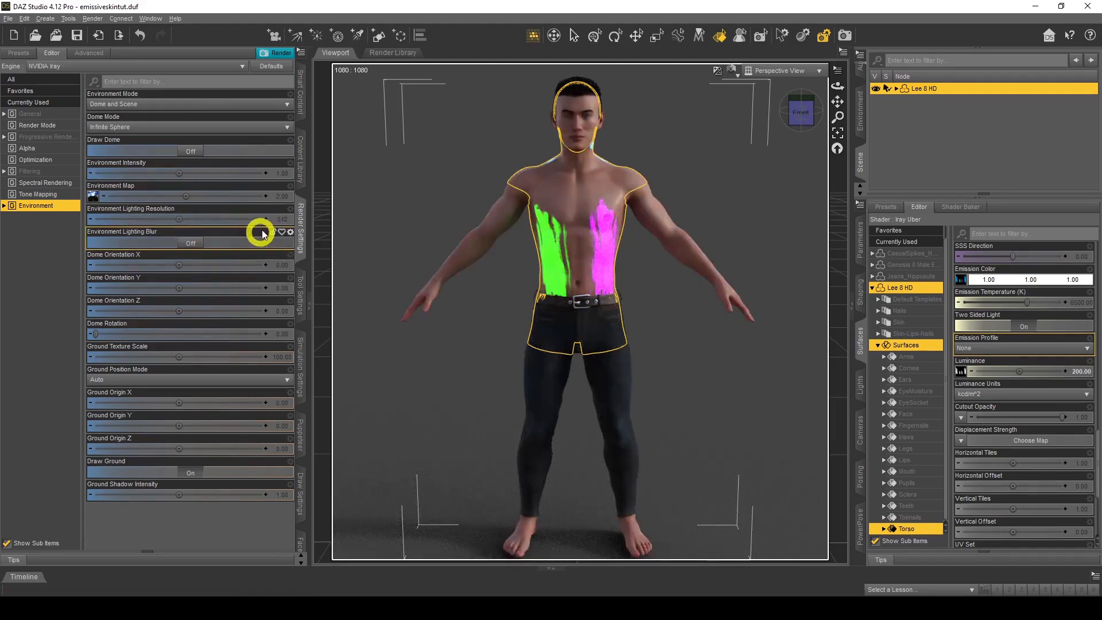
left_click(276, 196)
type("0")
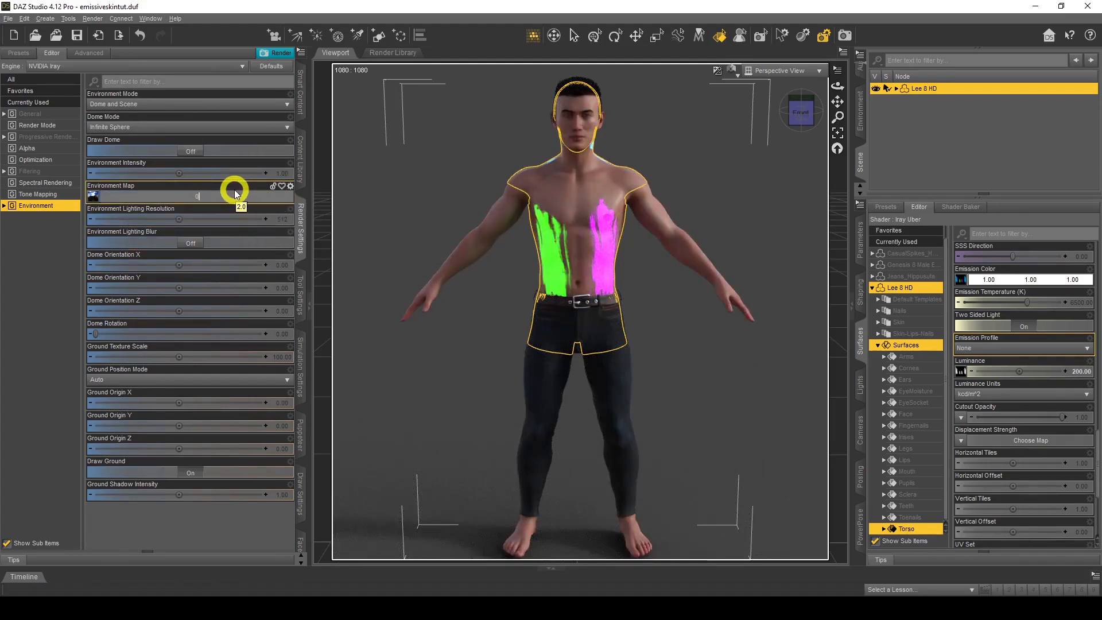
type(".25")
key("Return")
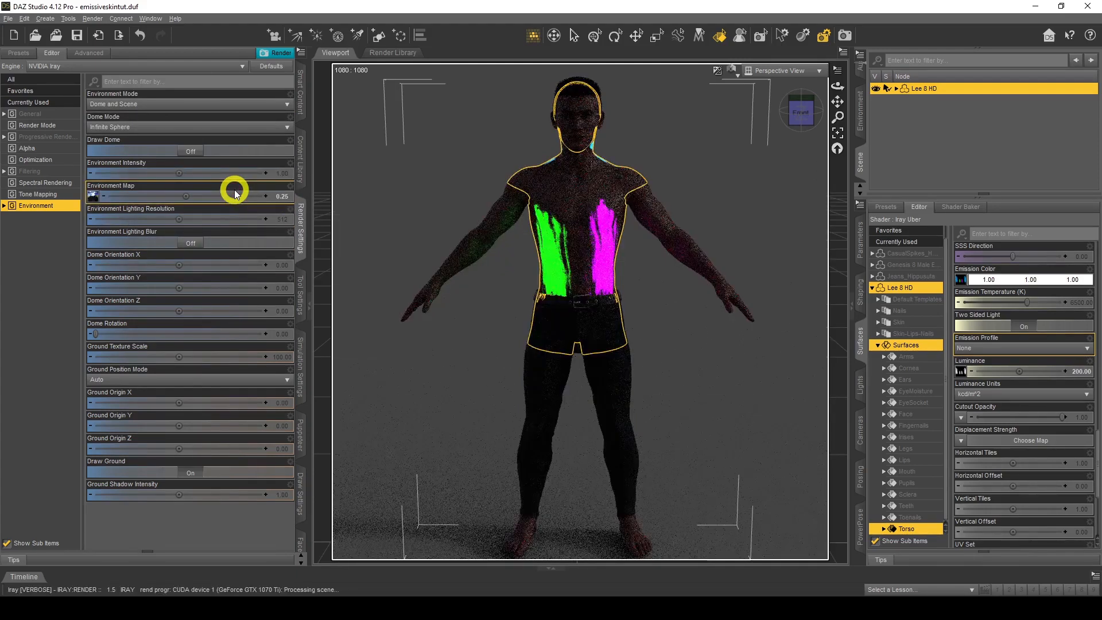
Step: Set the Environment Map value to 0.5 and check the markings on the figure's back and front
left_click(284, 196)
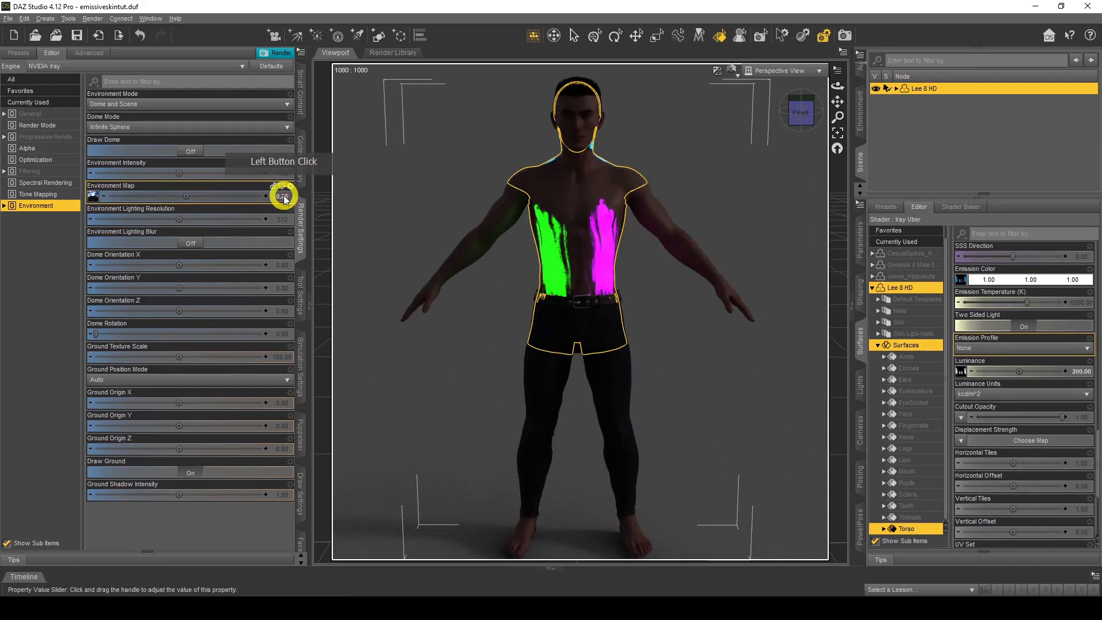
type("0.5")
key("Return")
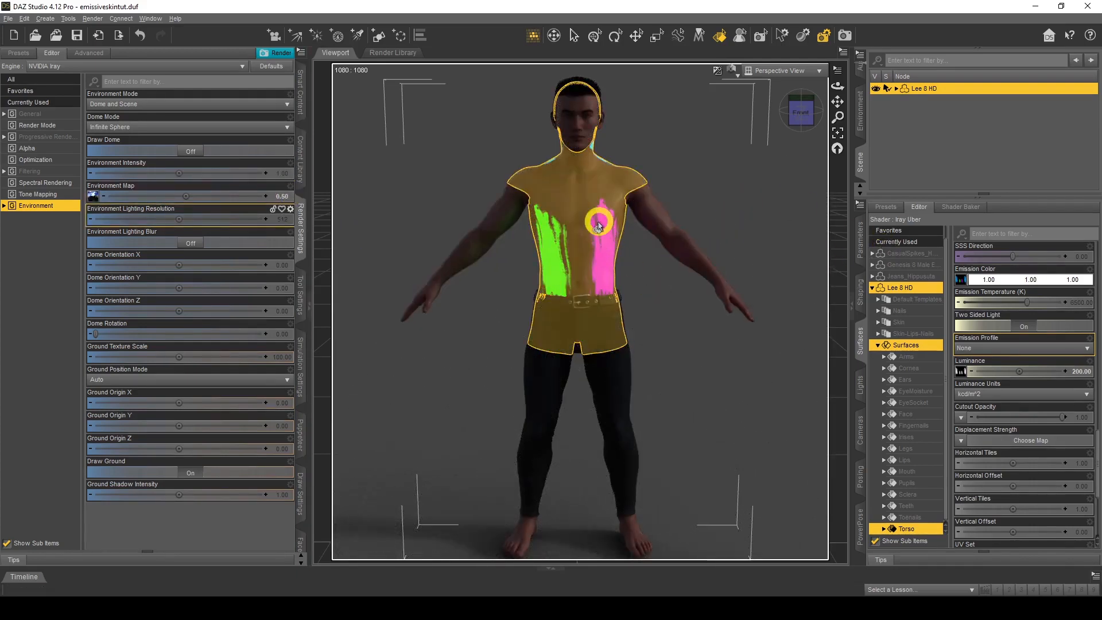
left_click_drag(837, 87, 837, 89)
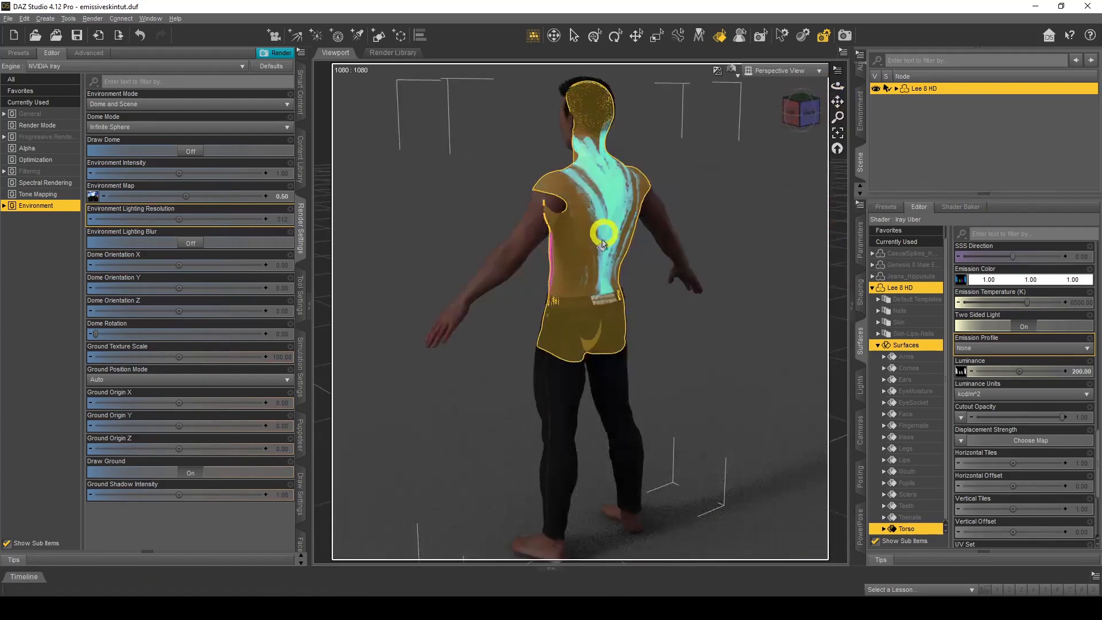
mouse_move(837, 87)
left_mouse_down()
mouse_move(848, 87)
mouse_move(831, 76)
mouse_move(831, 92)
left_mouse_up()
left_click(831, 95)
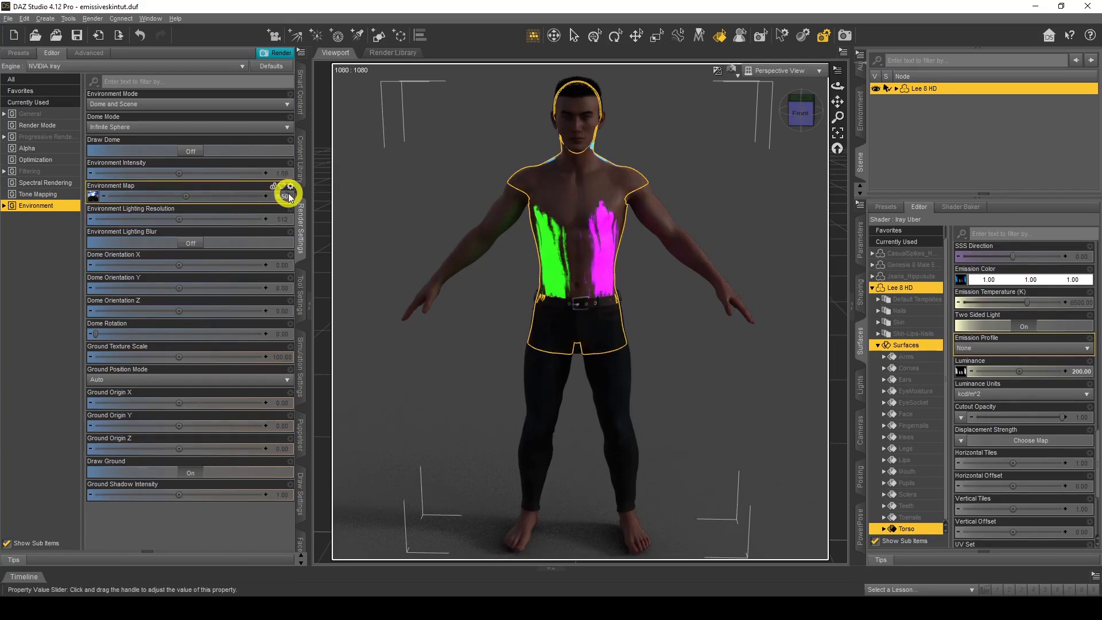
Step: Enable the Bloom Filter in the render filtering settings and change its threshold to reduce the glow
left_click(25, 171)
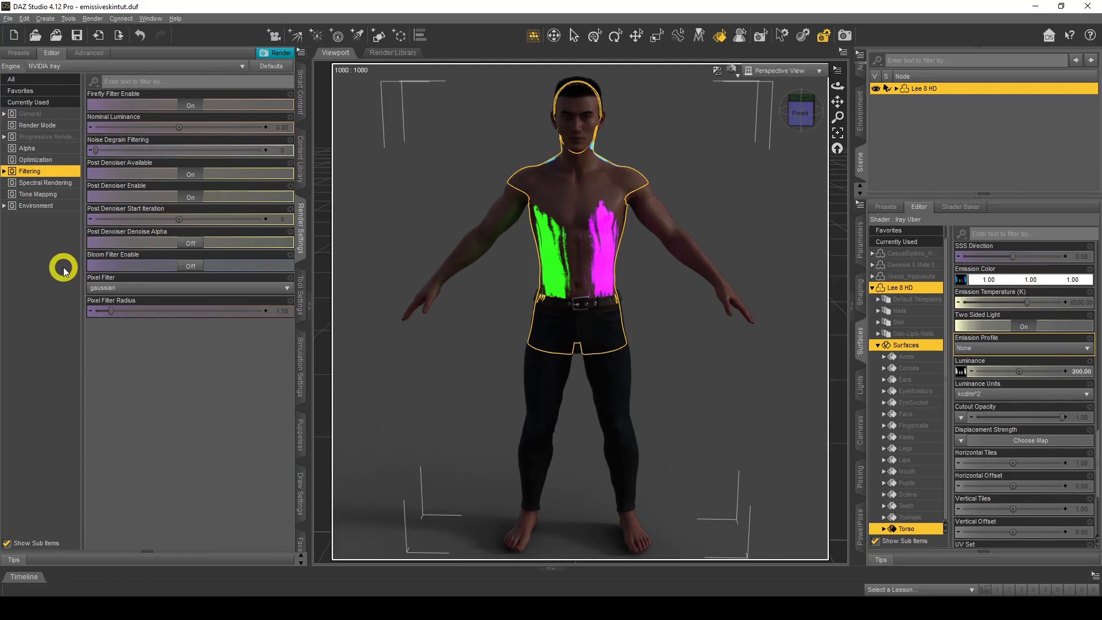
left_click(190, 266)
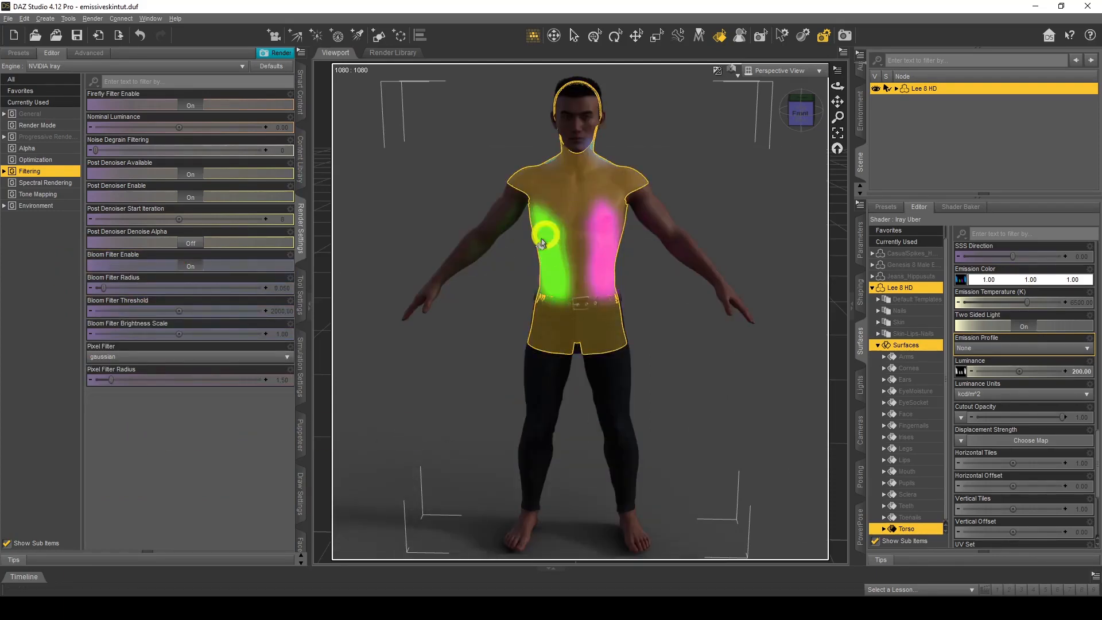
left_click(283, 316)
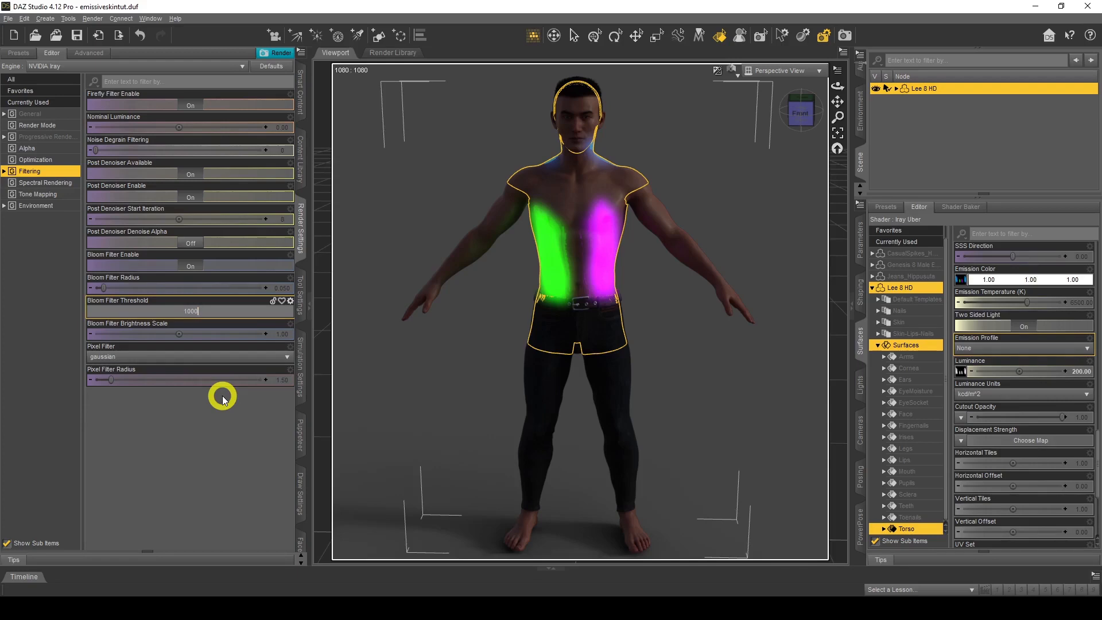
key("Return")
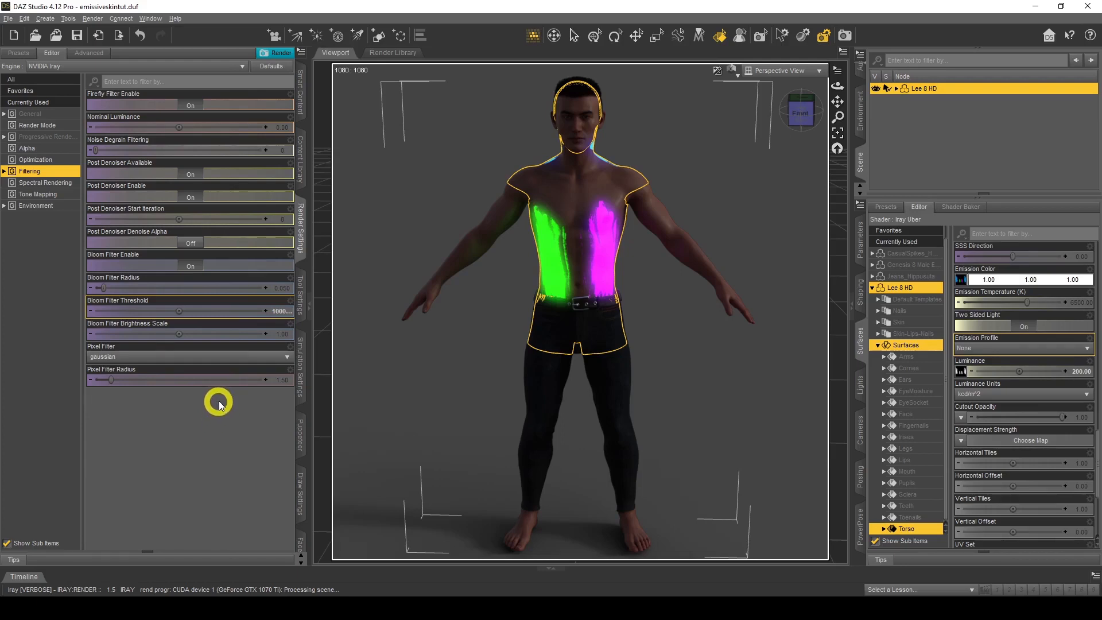
Step: Set the Bloom Filter Brightness Scale to 0.5 and the Bloom Filter Radius to 0.01
left_click(275, 333)
type("0.5")
key("Return")
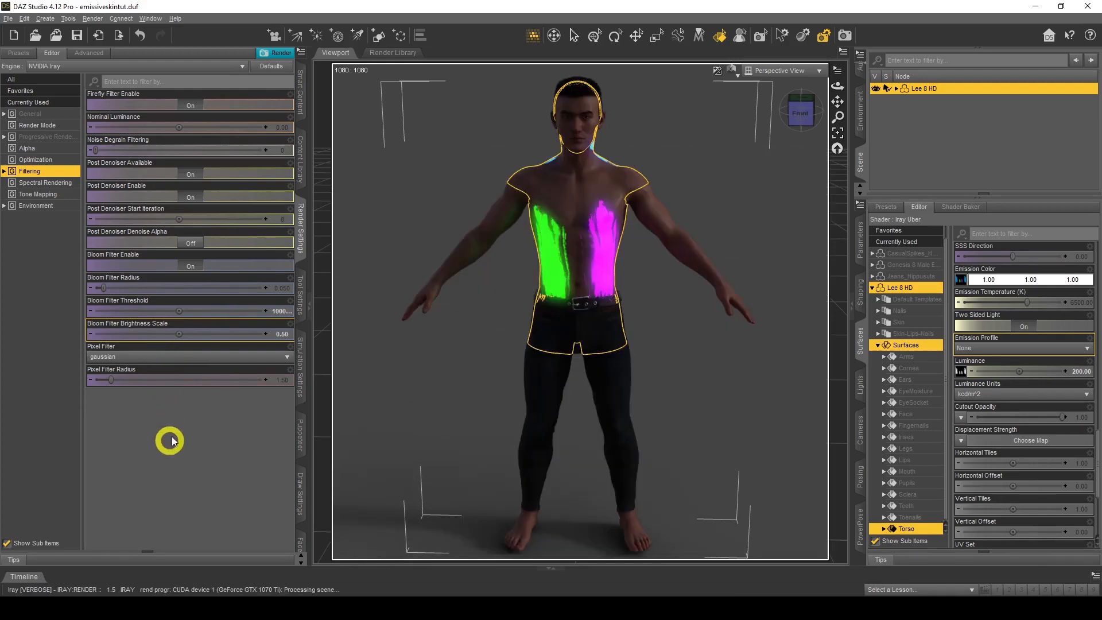
left_click(283, 293)
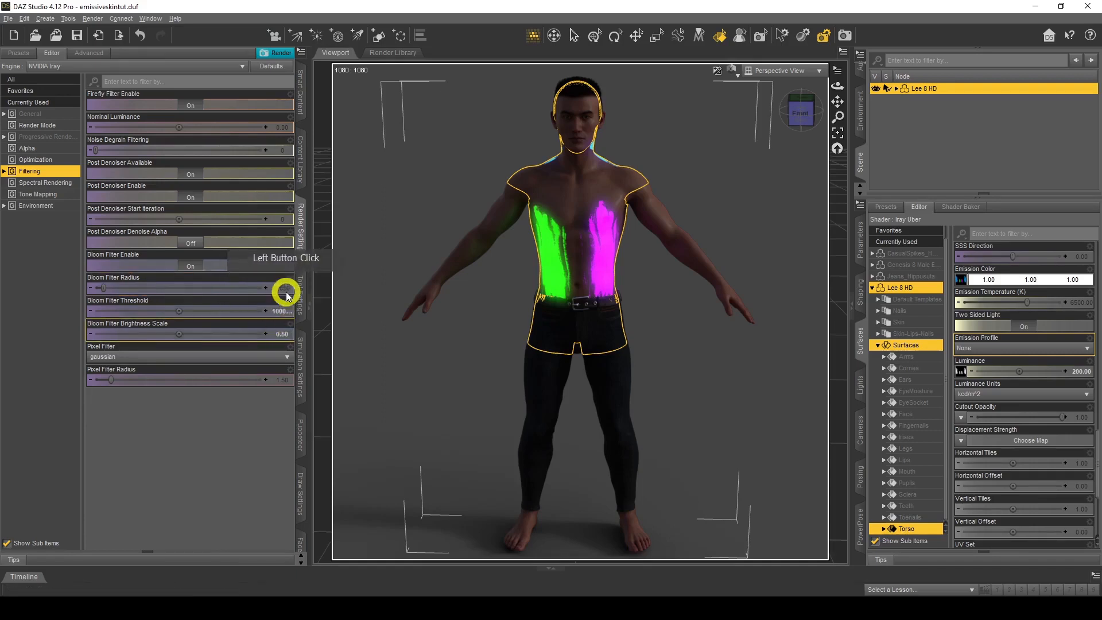
type("0.01")
key("Return")
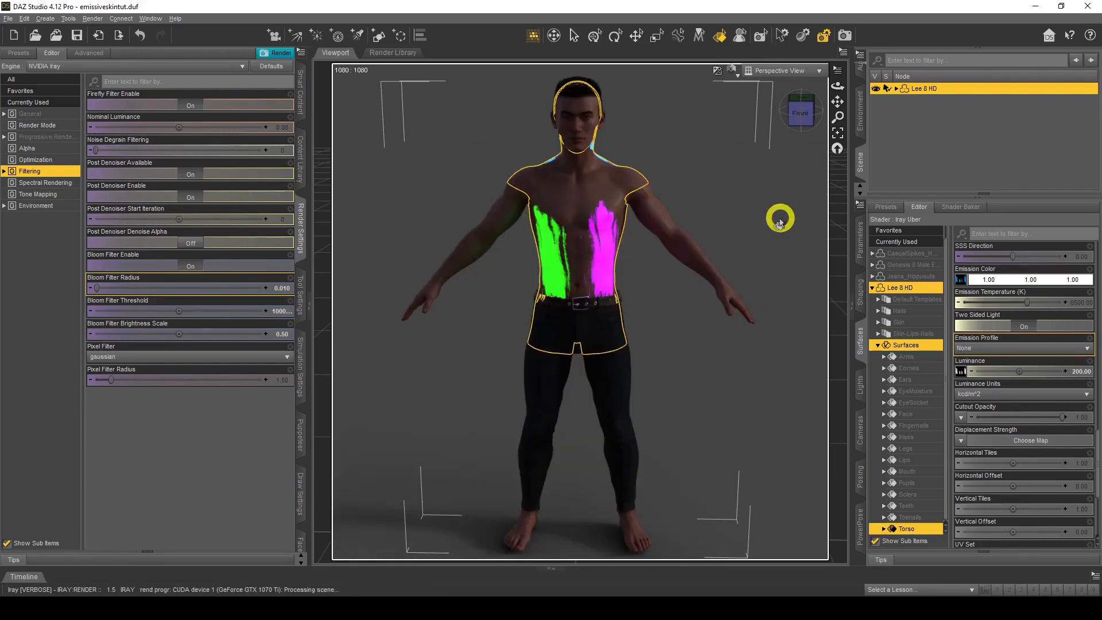
Step: Set the Bloom Filter Radius to 0.025 and check the glow on the figure's back and front
left_click(282, 292)
left_click(89, 276)
left_click(208, 285)
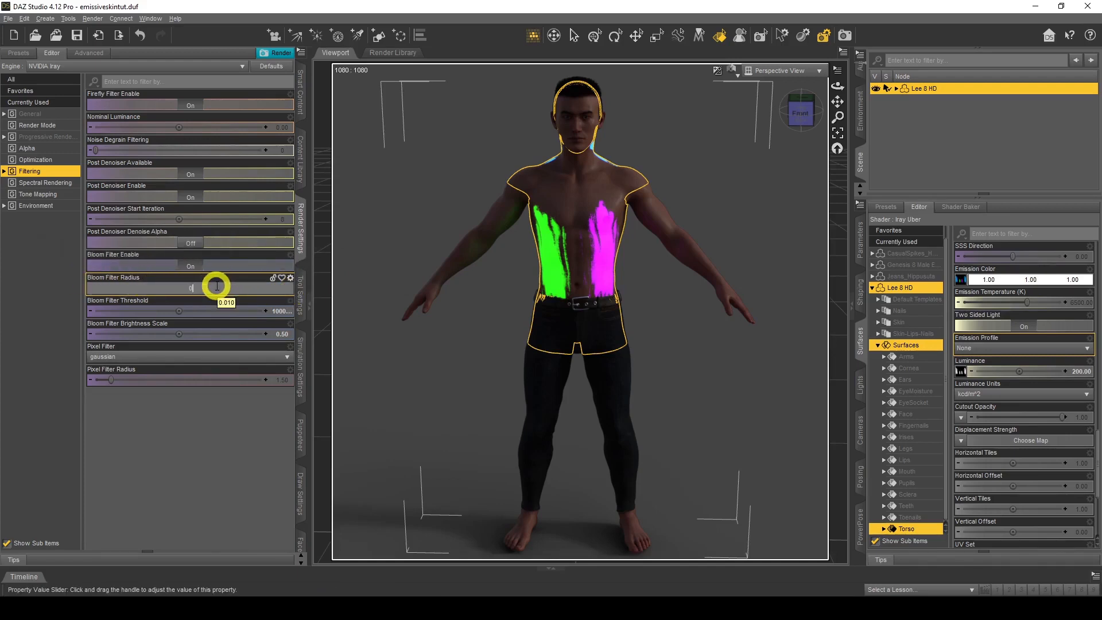
type("0.025")
key("Return")
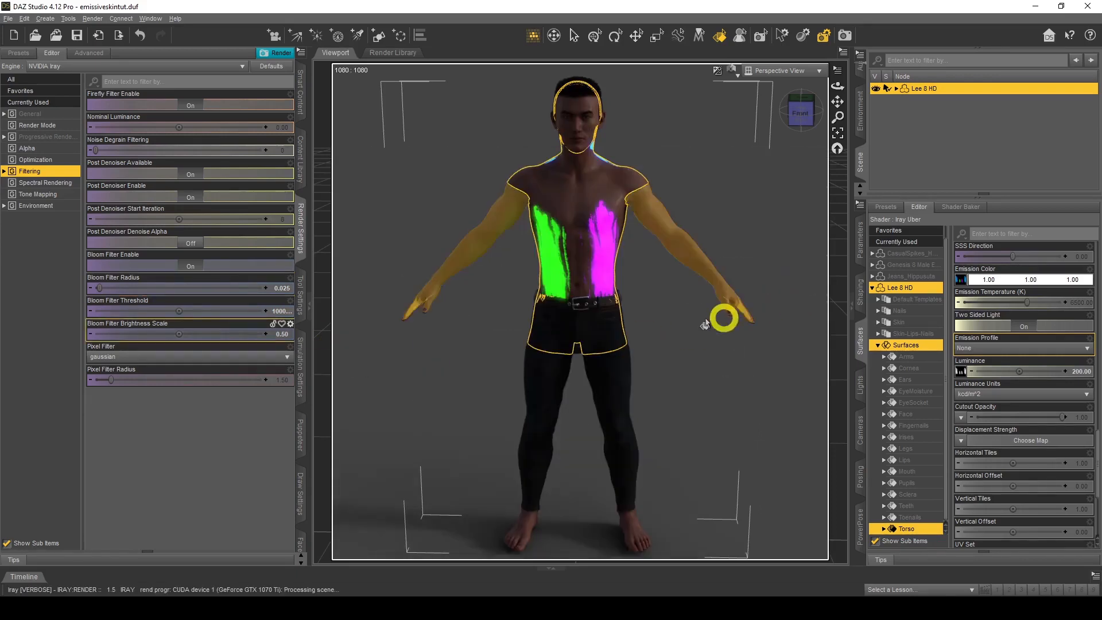
mouse_move(836, 88)
left_mouse_down()
mouse_move(860, 91)
mouse_move(824, 91)
mouse_move(841, 96)
left_mouse_up()
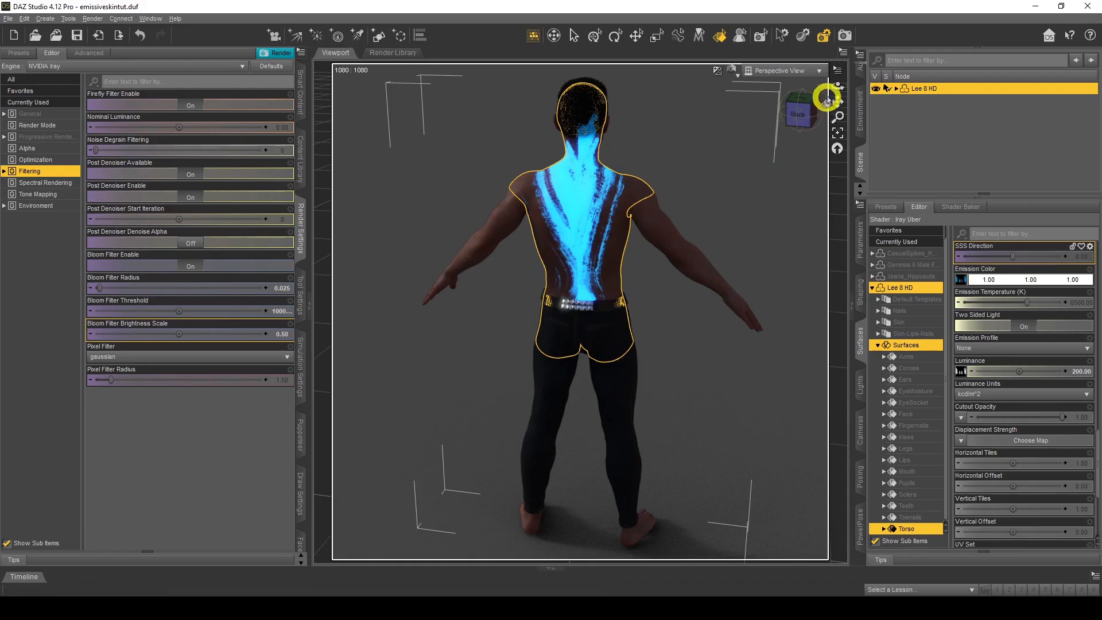
left_click_drag(836, 91, 836, 86)
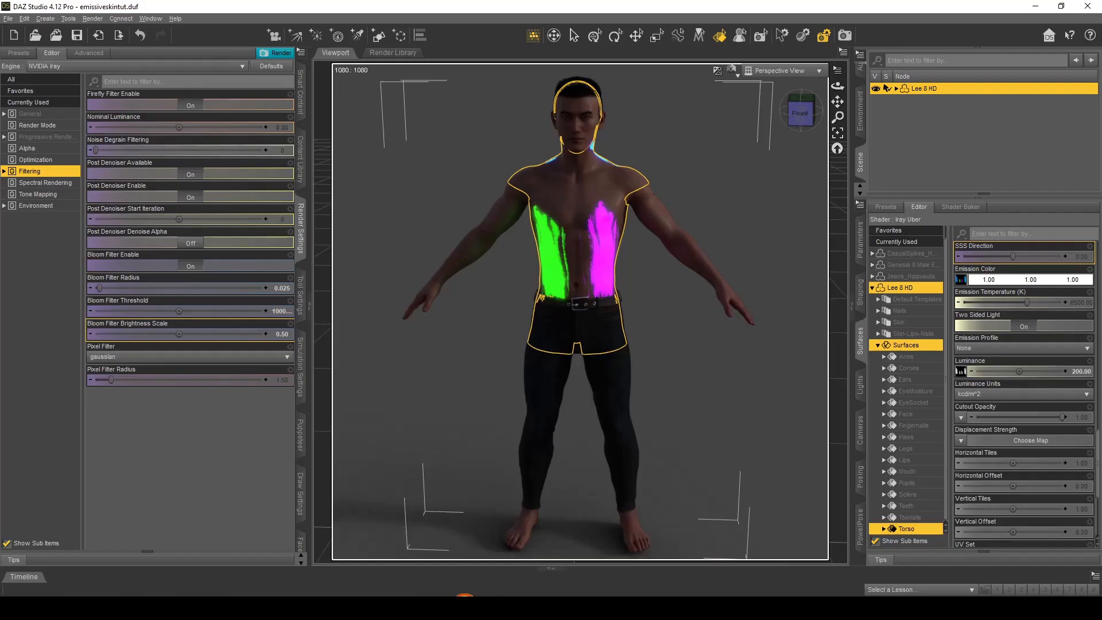
Step: Set the torso's Emission Color to black to switch off the glowing markings
left_click(797, 430)
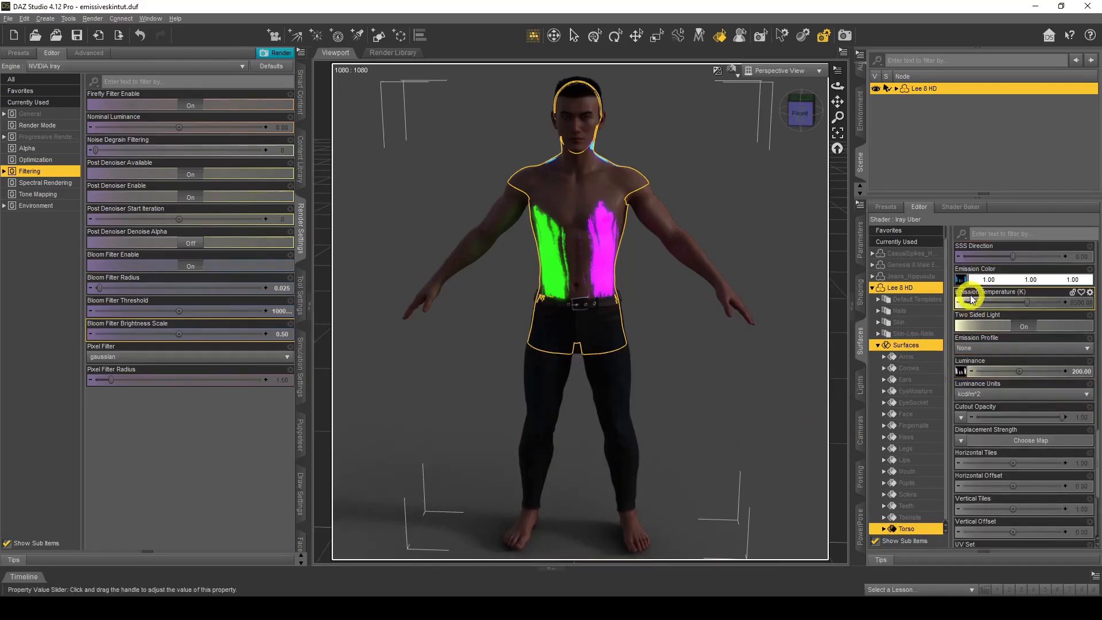
left_click(987, 280)
left_click(420, 299)
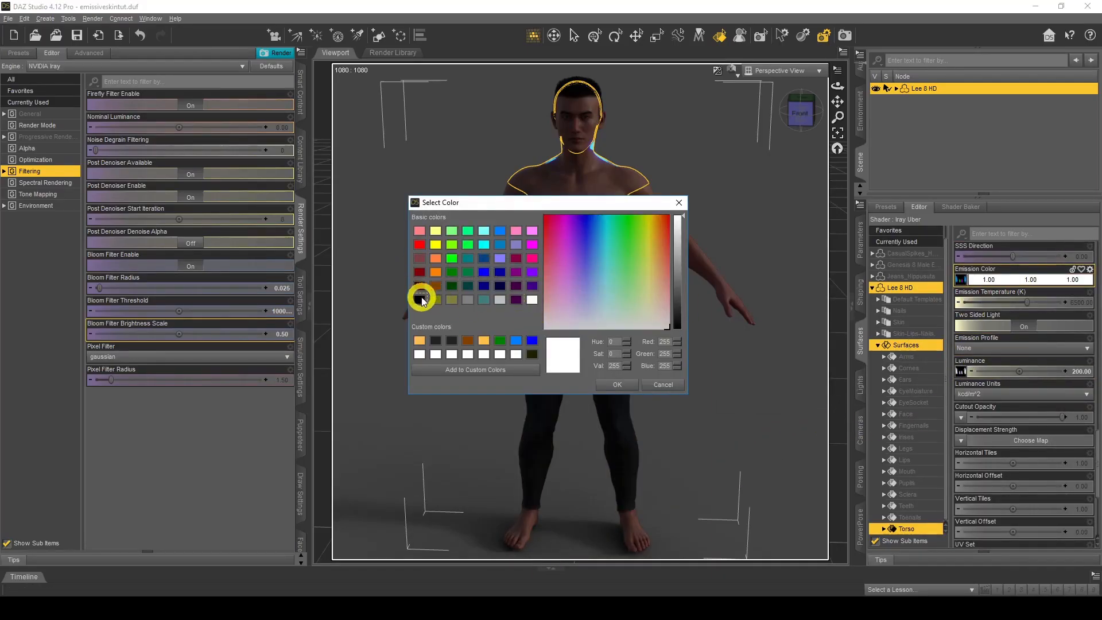
left_click(617, 385)
left_click(821, 439)
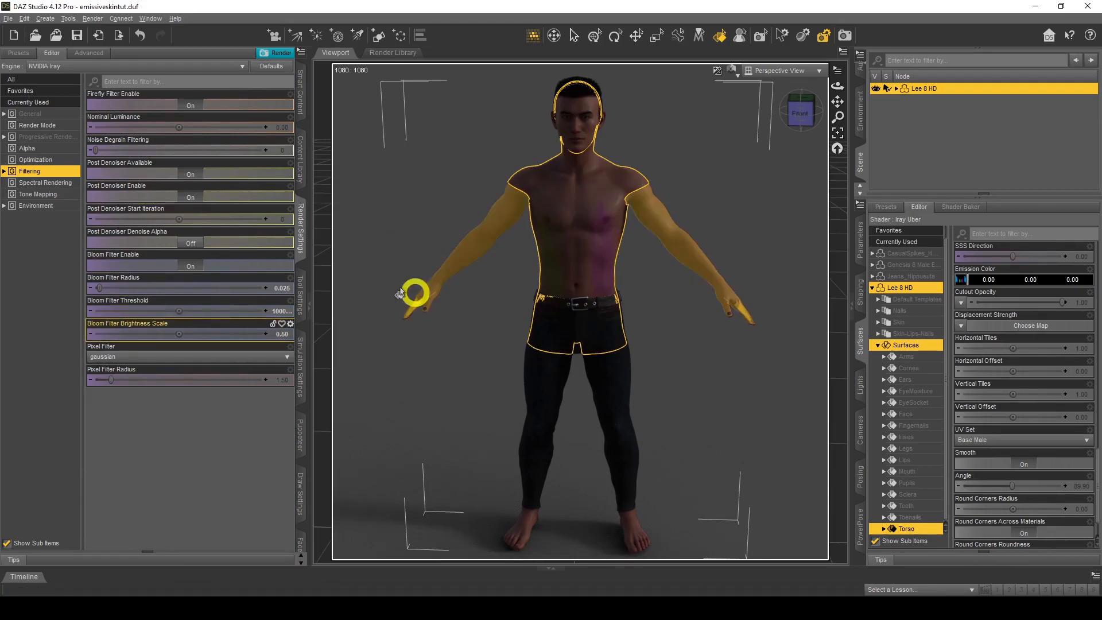
Step: Set the Environment Map value to 2 in the environment render settings and check the figure's torso from the front
left_click(52, 206)
left_click(279, 195)
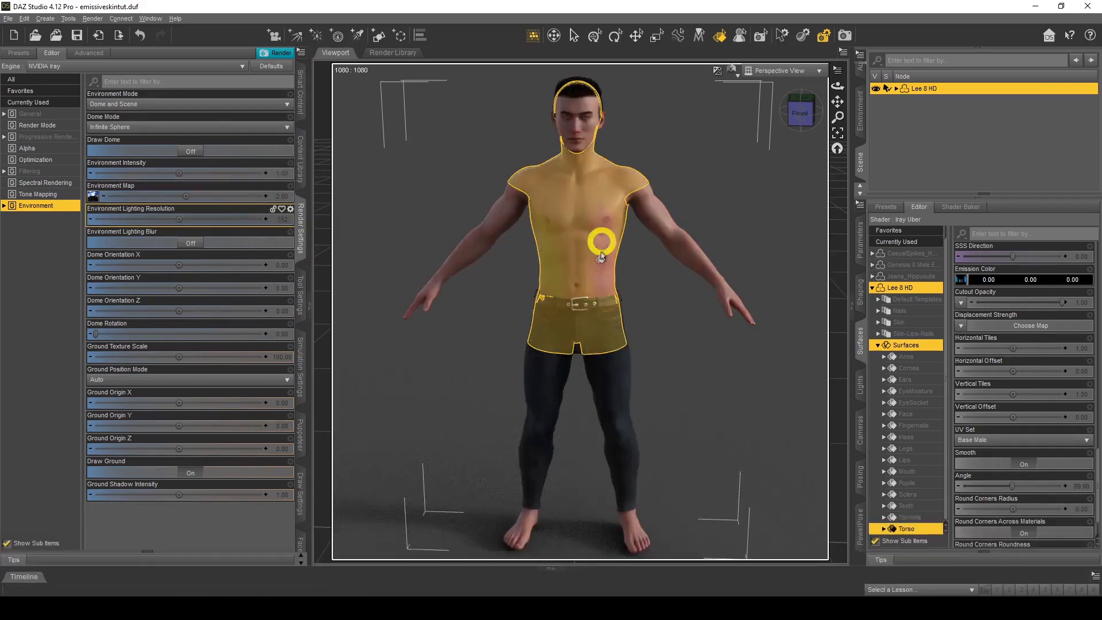
scroll(1011, 336, "up", 10)
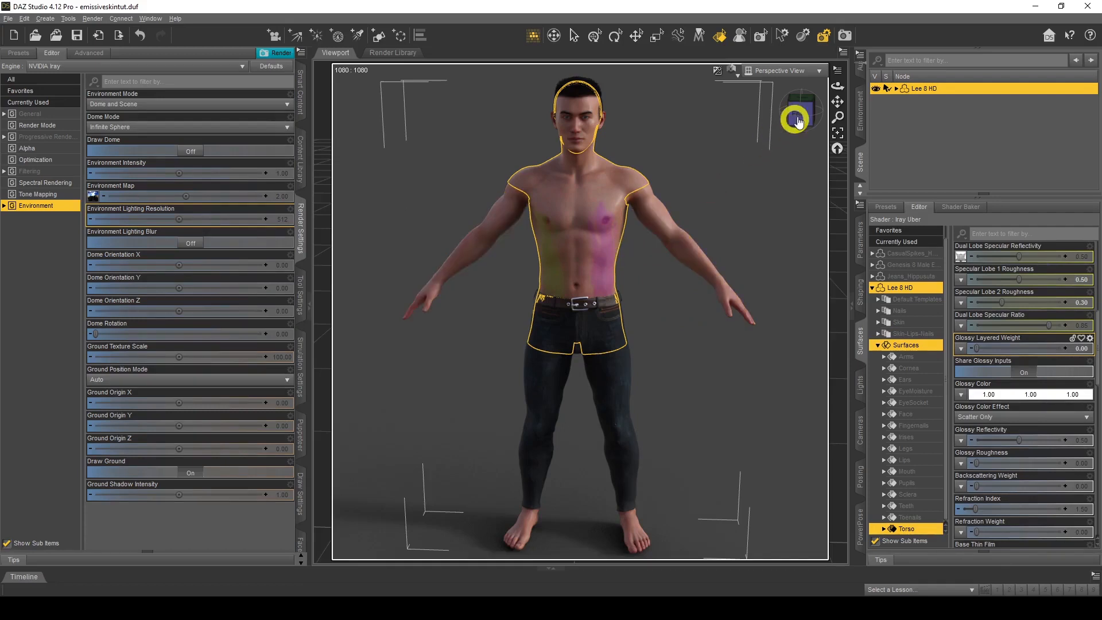
mouse_move(837, 86)
left_mouse_down()
mouse_move(779, 86)
mouse_move(837, 87)
left_mouse_up()
Step: Set the torso's Emission Color back to white to restore the emission
scroll(1005, 402, "down", 5)
scroll(1004, 404, "down", 9)
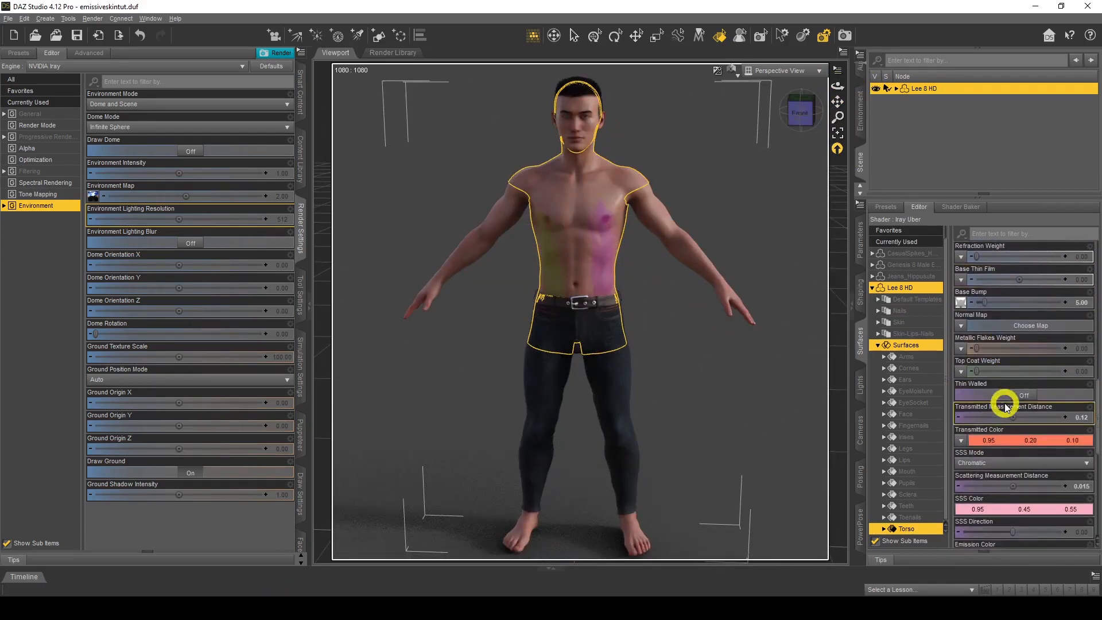
scroll(1009, 350, "up", 1)
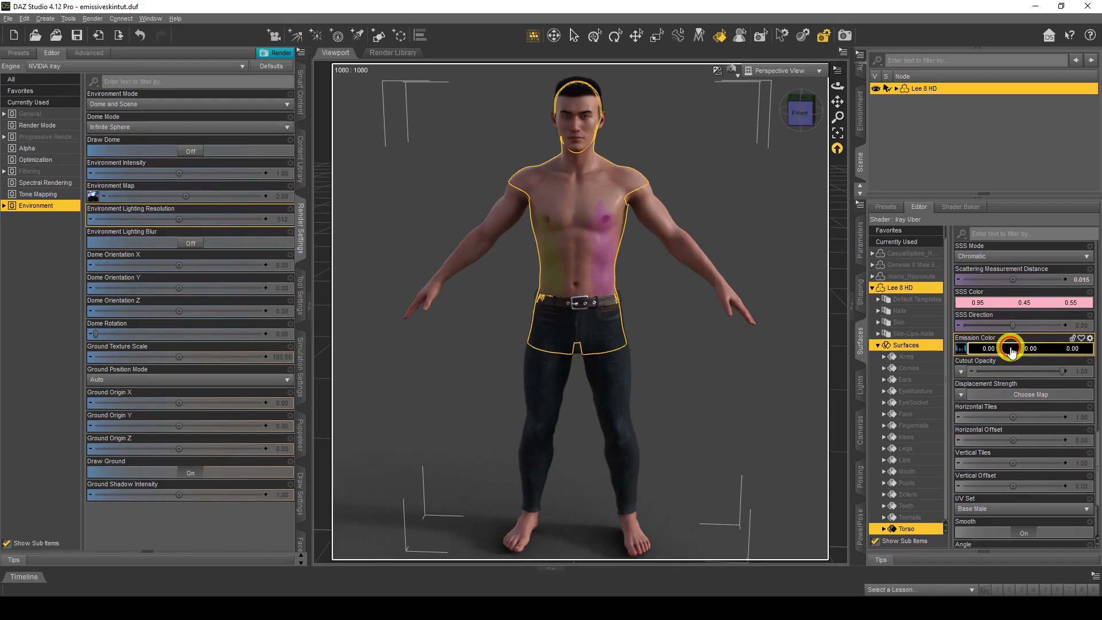
left_click(1011, 351)
left_click(532, 298)
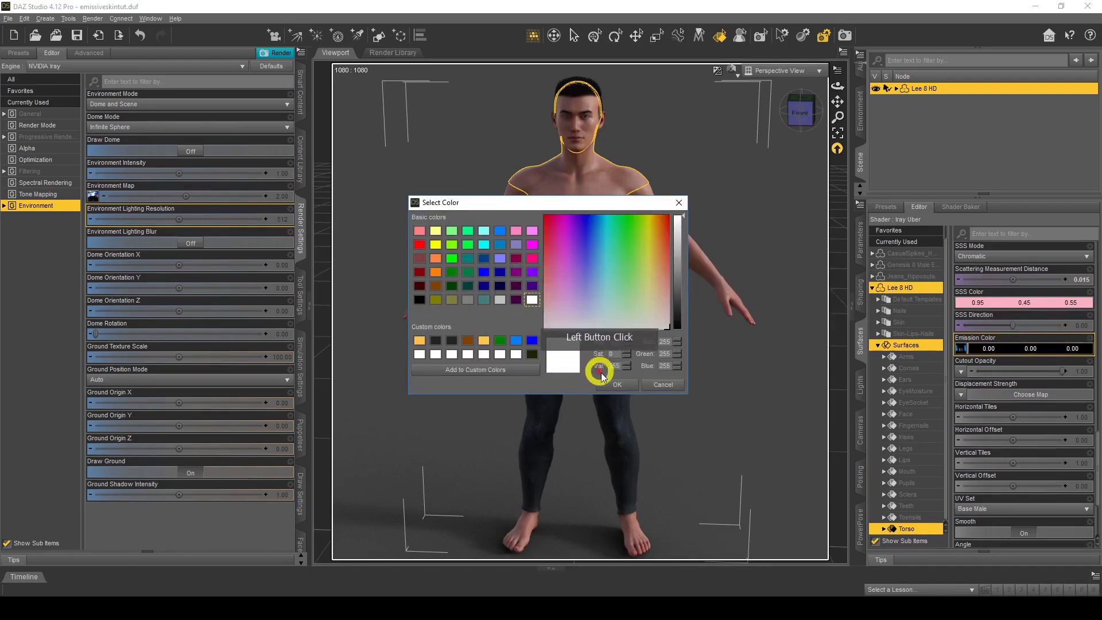
left_click(610, 385)
left_click(1000, 346)
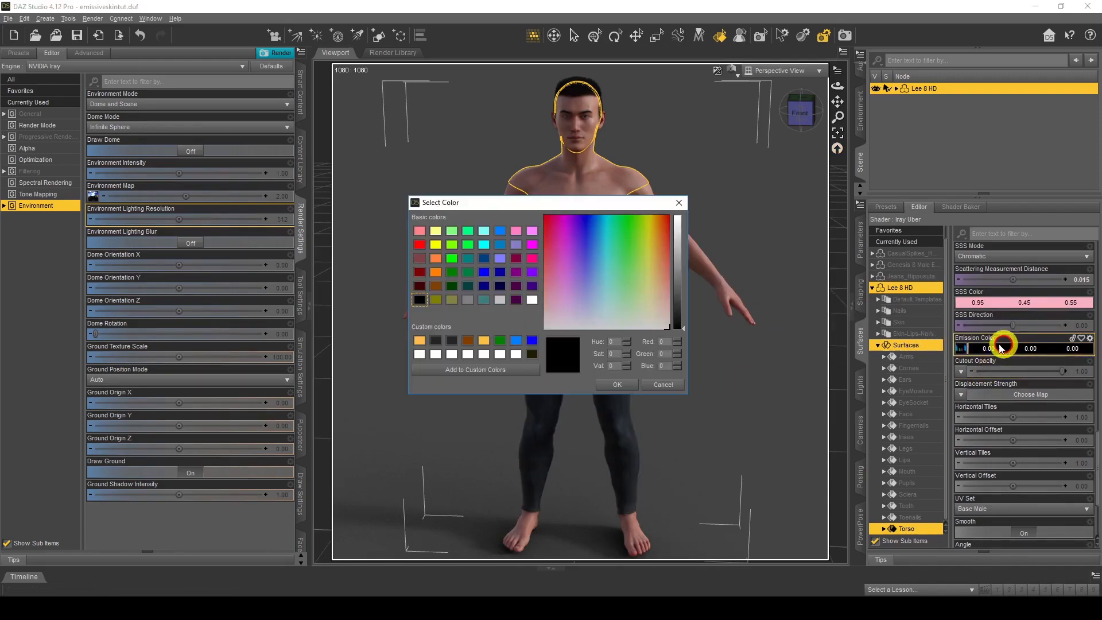
left_click(534, 300)
left_click(616, 385)
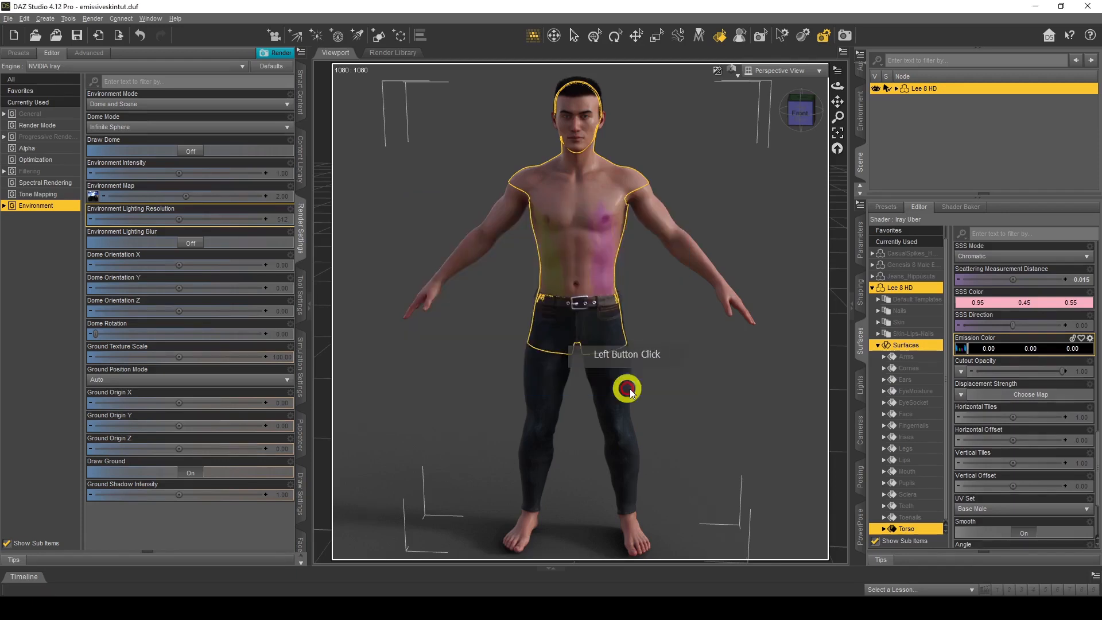
left_click(1023, 394)
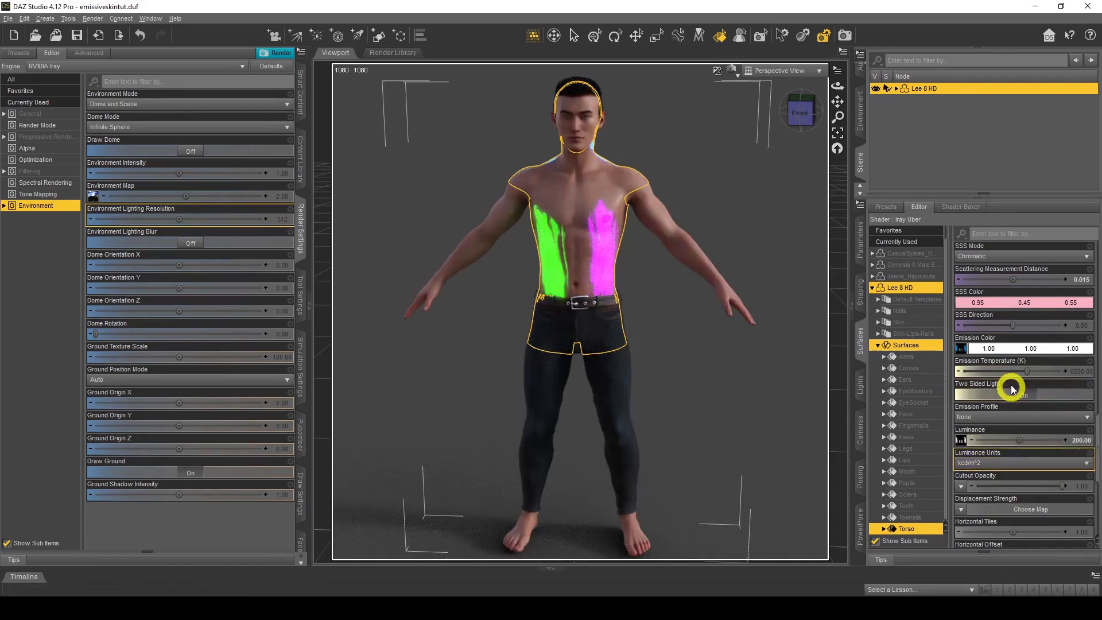
Step: Set the torso's Emission Color to green (0.00, 1.00, 0.22) and check how it tints the markings
left_click(1009, 350)
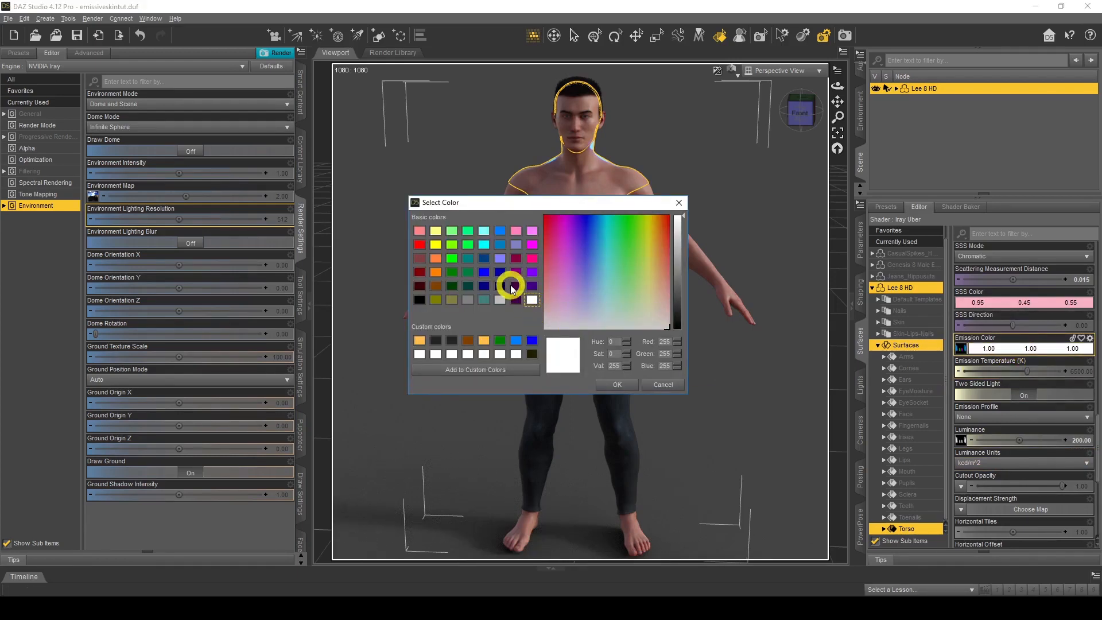
left_click(471, 234)
left_click(617, 385)
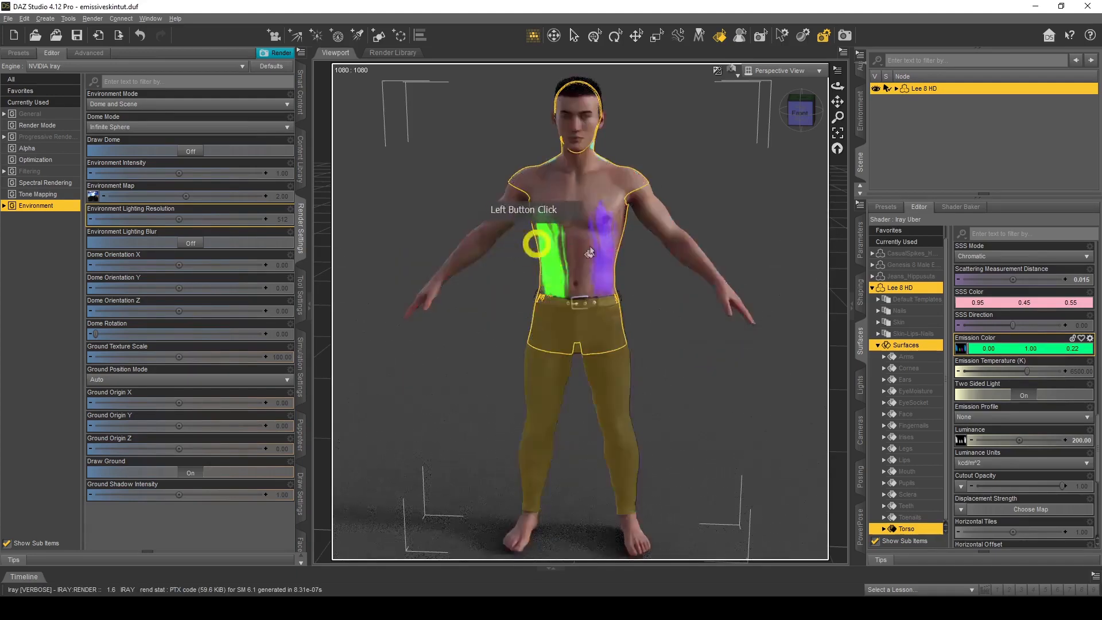
mouse_move(837, 87)
left_mouse_down()
mouse_move(778, 88)
mouse_move(866, 91)
mouse_move(839, 98)
left_mouse_up()
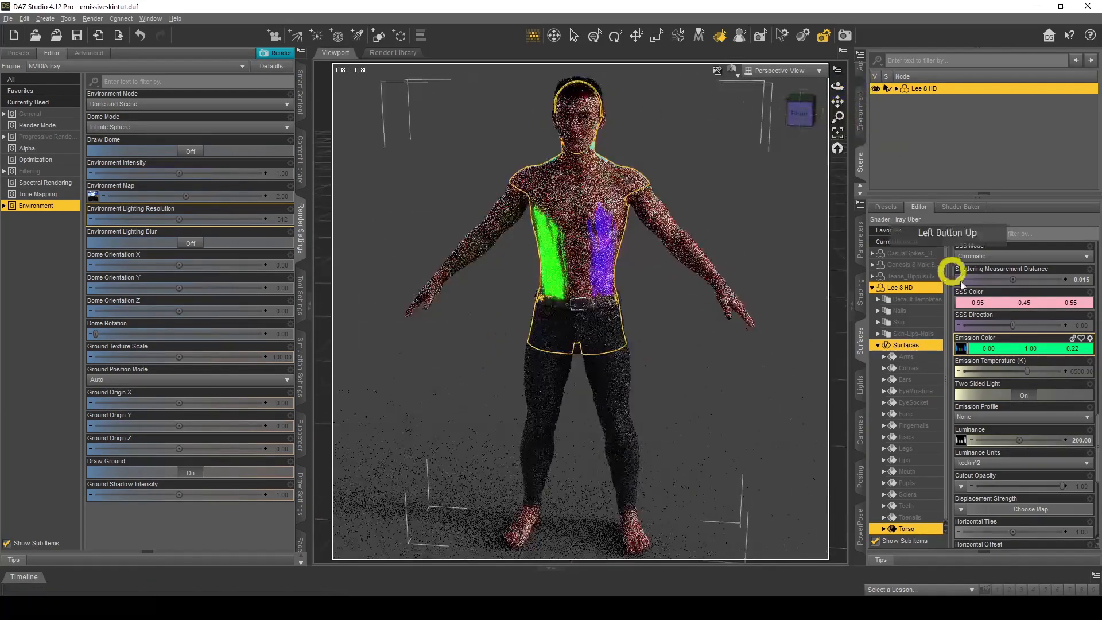
Step: Change the torso's Emission Color to red (1.00, 0.00, 0.00) and check the markings on the front and back
left_click(959, 349)
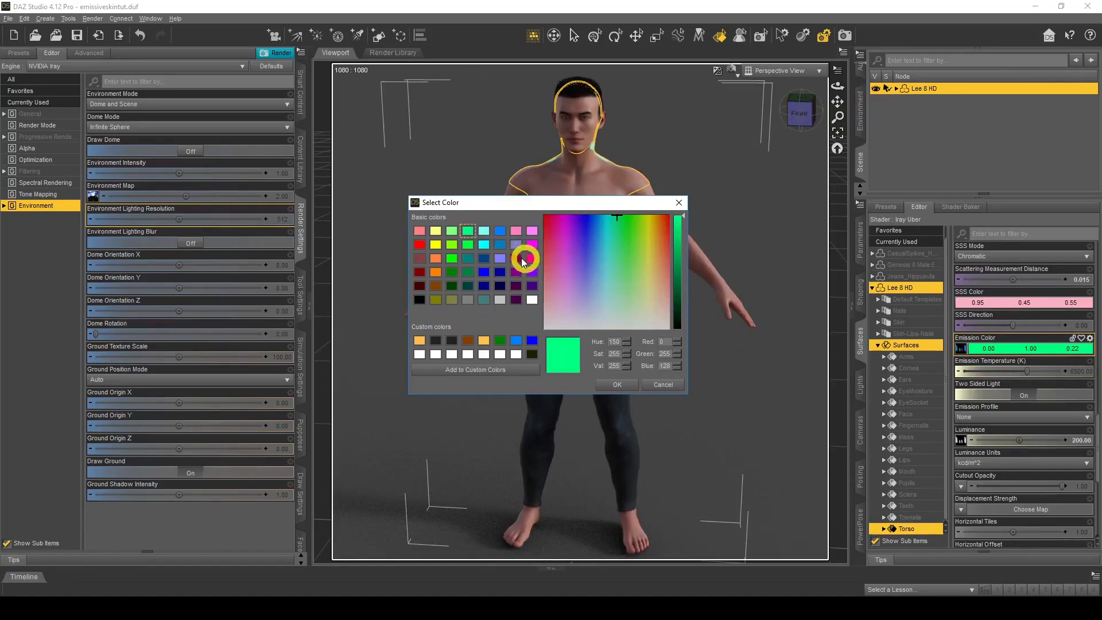
left_click(416, 247)
left_click(617, 385)
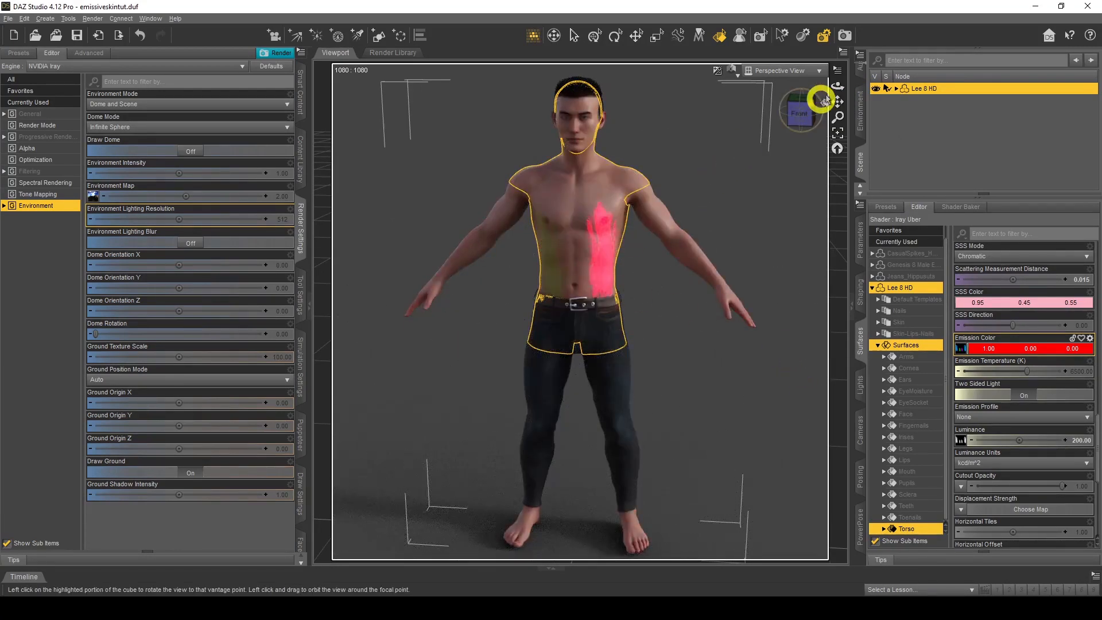
left_click_drag(833, 86, 683, 194)
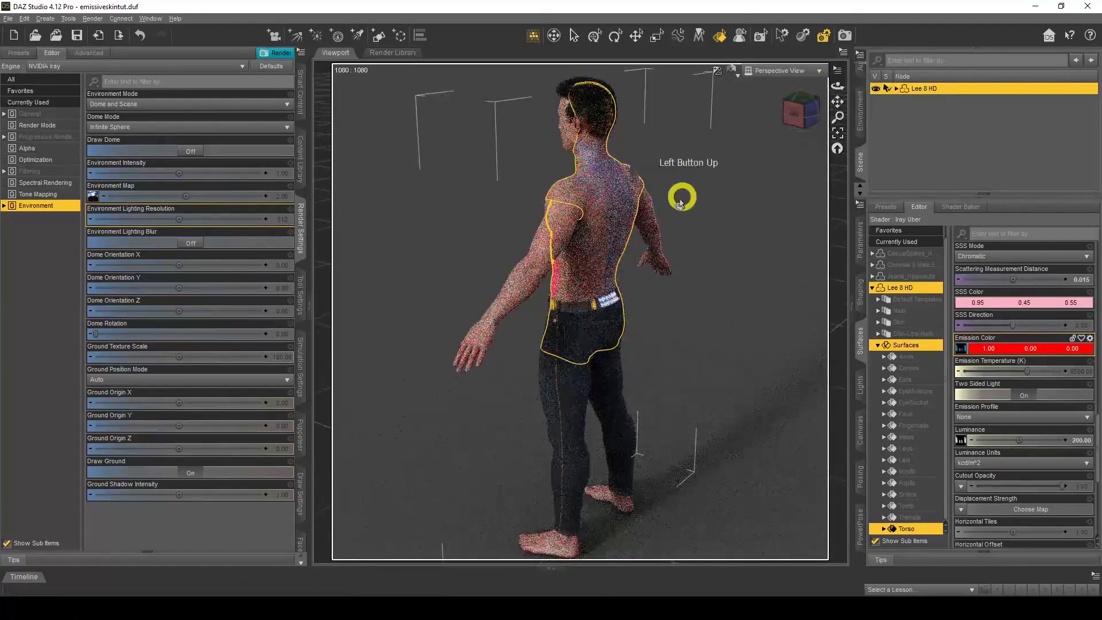
Step: Set the torso's Emission Color to yellow (1.00, 1.00, 0.00) and check the markings on the front and back
left_click(1001, 347)
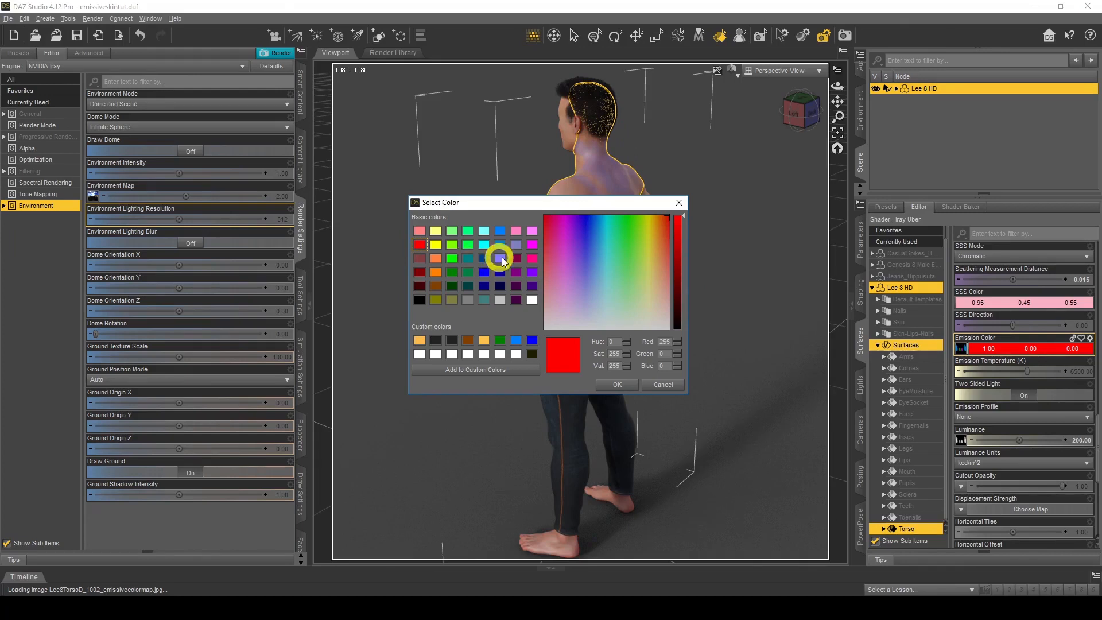
left_click(533, 246)
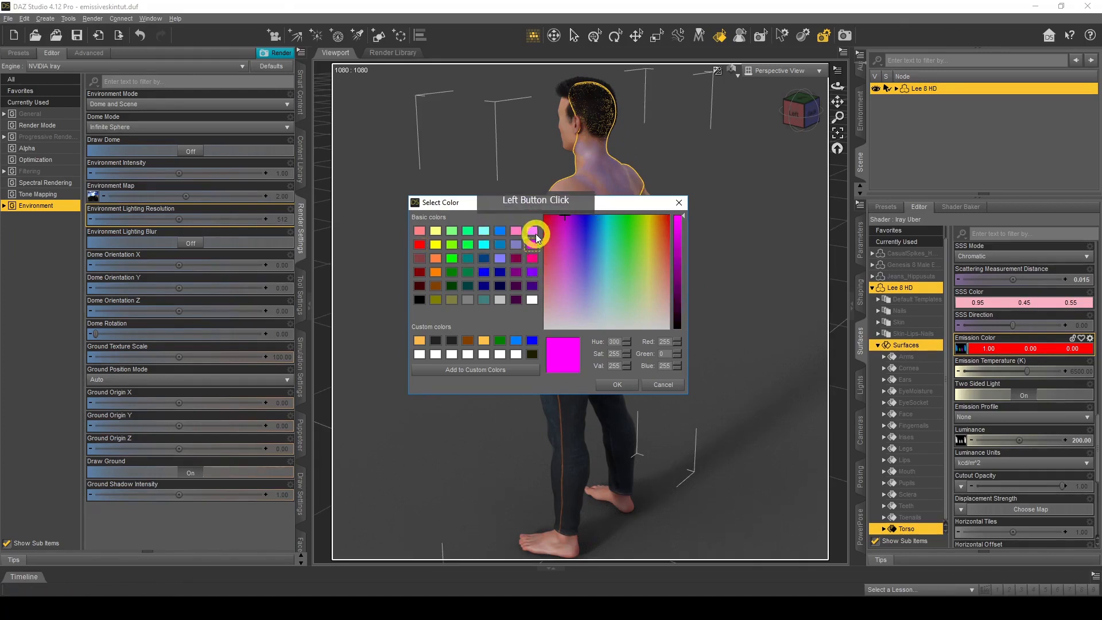
left_click(436, 245)
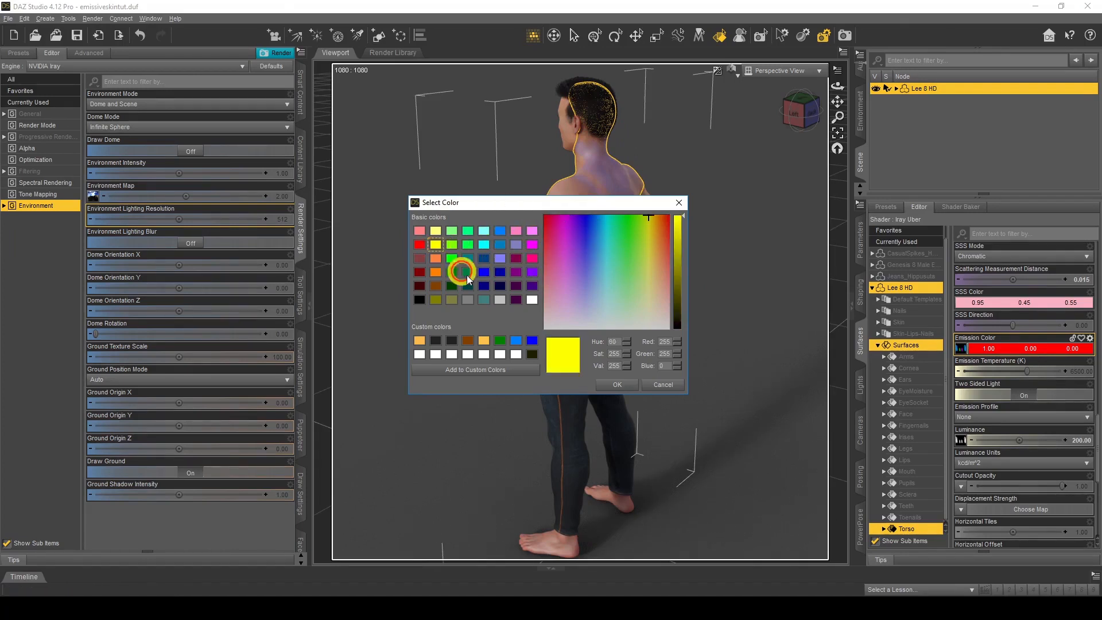
left_click(617, 385)
mouse_move(837, 86)
left_mouse_down()
mouse_move(914, 85)
mouse_move(837, 86)
left_mouse_up()
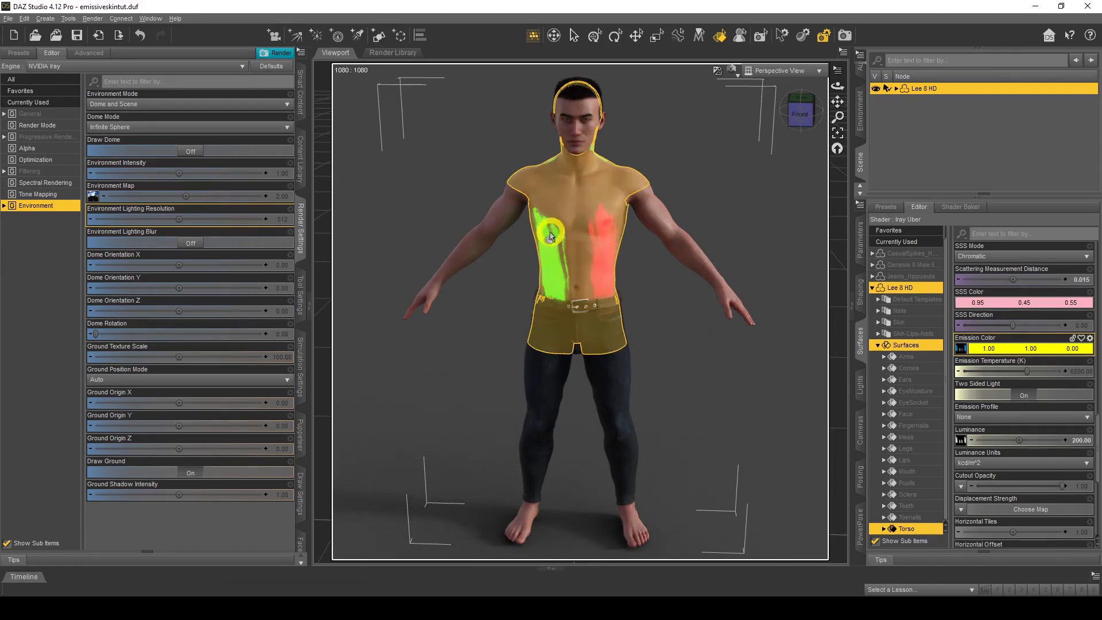
left_click_drag(834, 91, 973, 246)
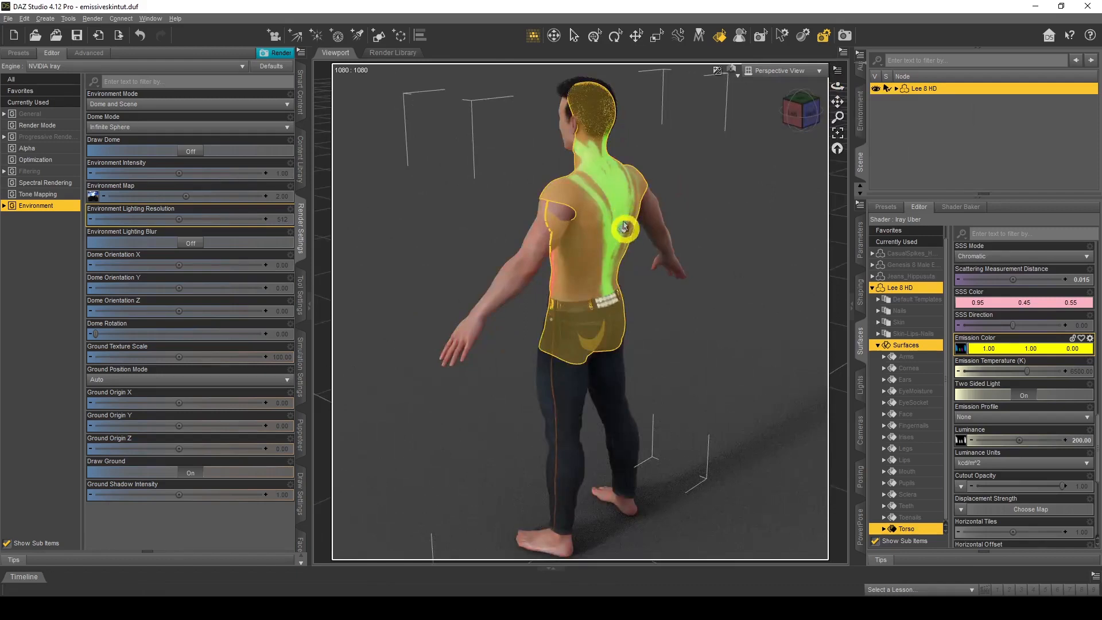
left_click(880, 88)
left_click_drag(880, 88, 833, 90)
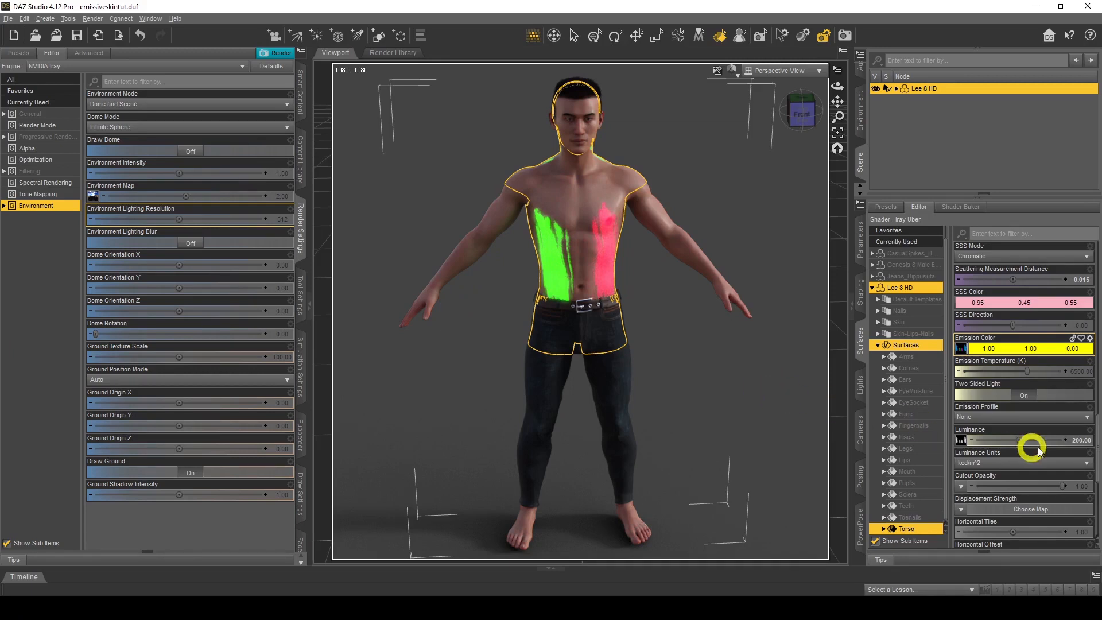
Step: Set the torso's emission Luminance to 5000
left_click(1064, 438)
type("5000")
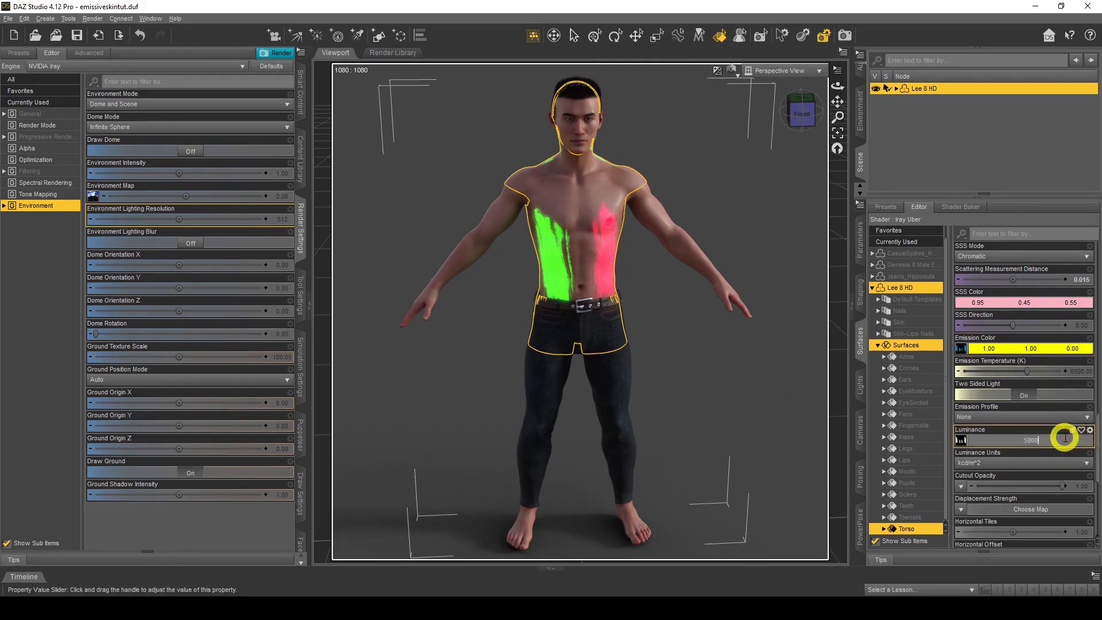
key("Return")
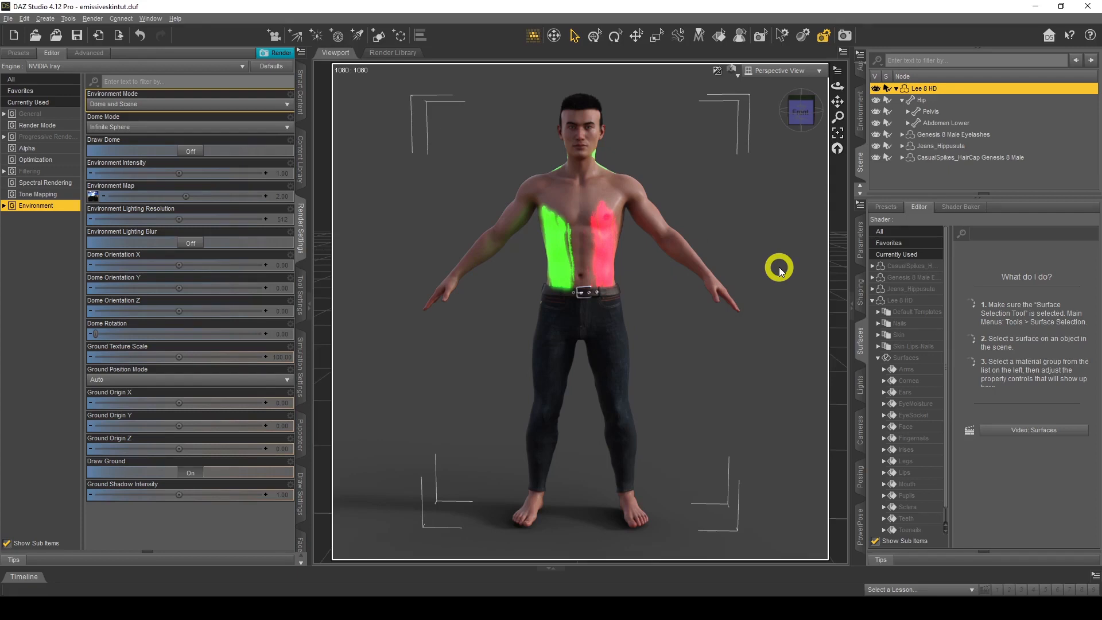
Step: Save the figure's materials as a Material(s) Preset named lee8emissiveskin1 in the Materials presets folder
left_click(8, 19)
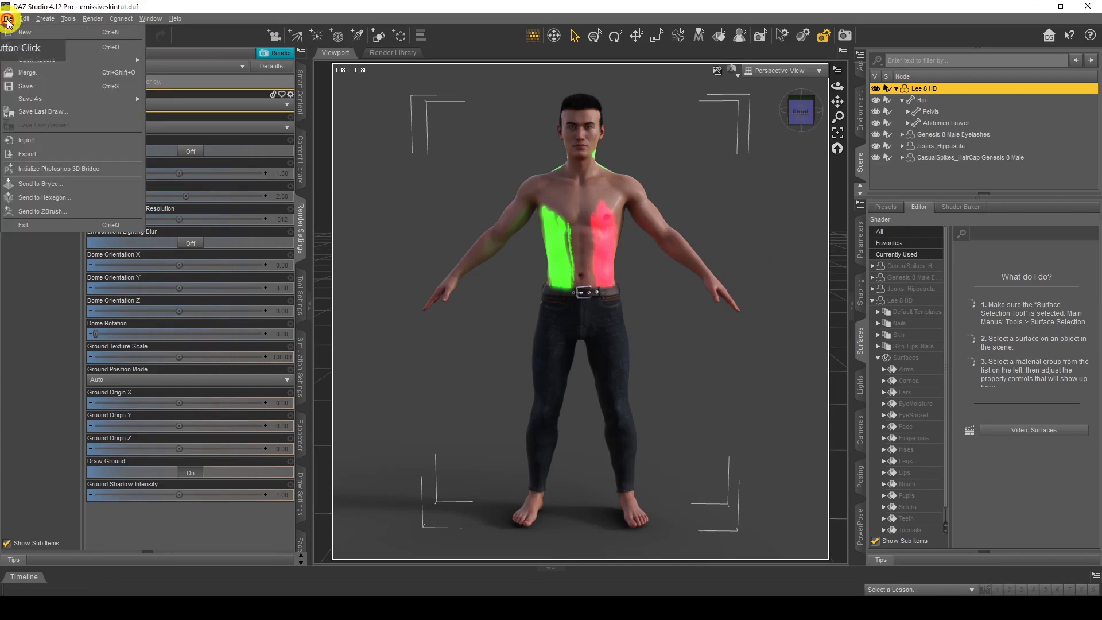
left_click(46, 99)
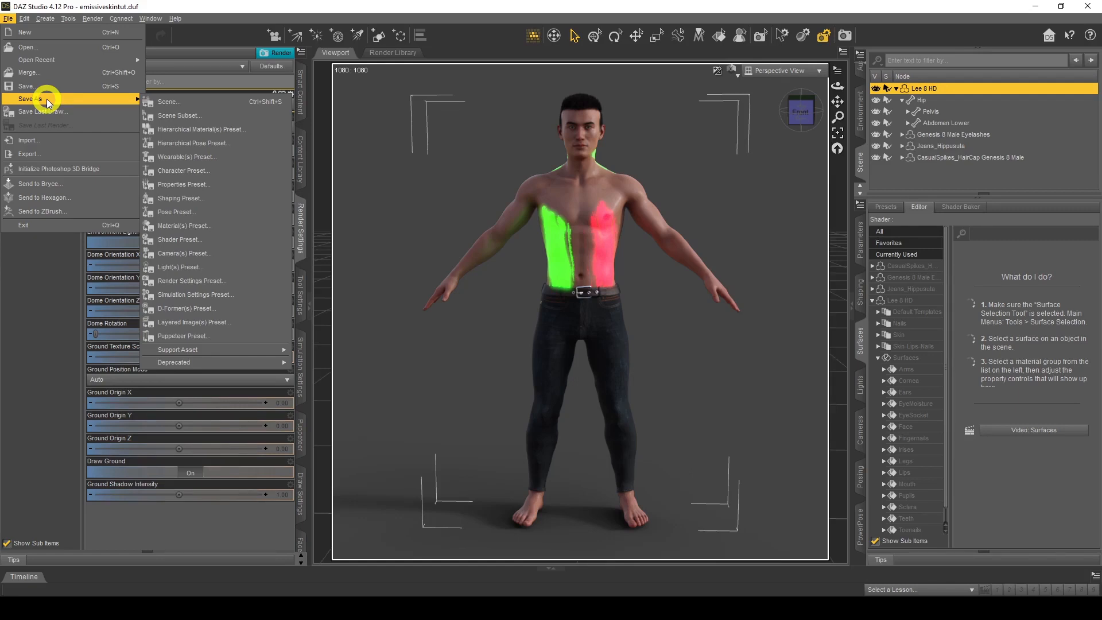
left_click(217, 226)
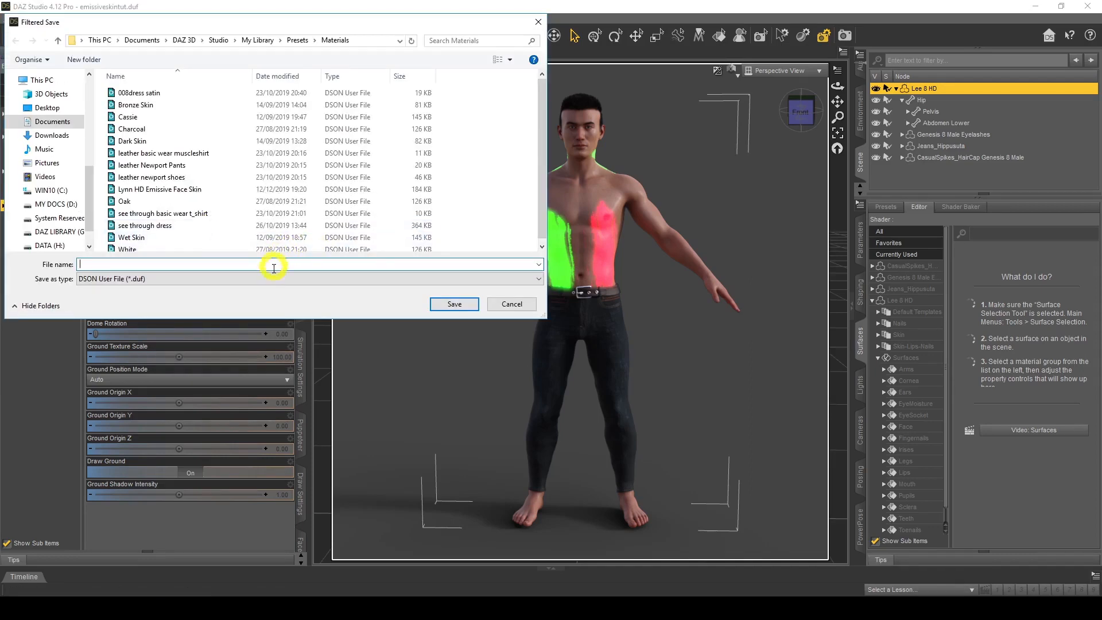
left_click(272, 268)
type("le")
left_click(116, 264)
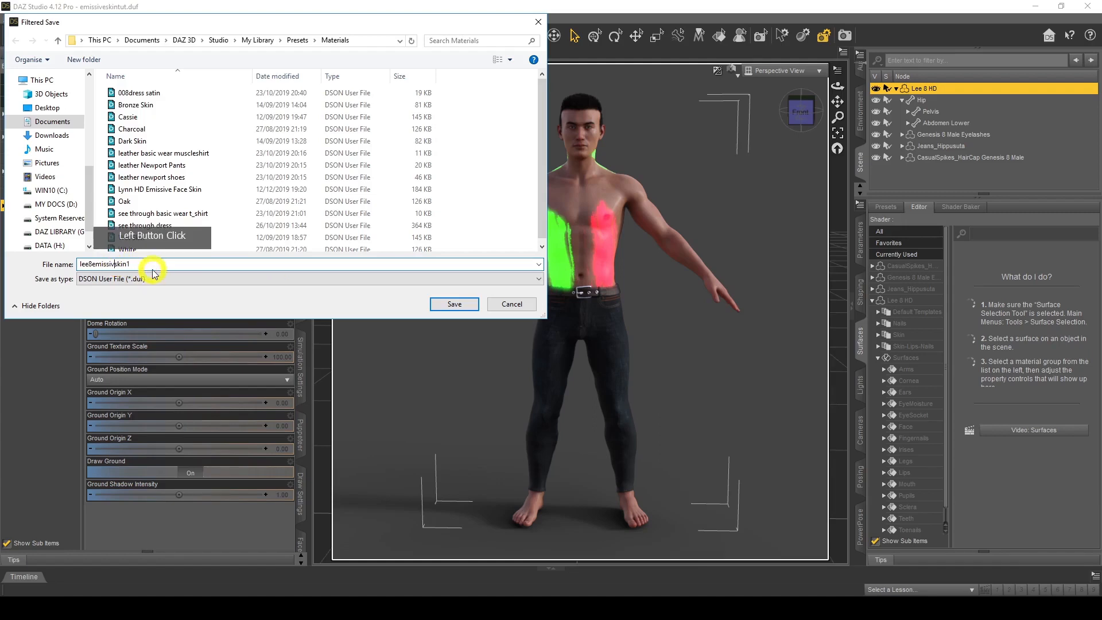
type("e")
left_click(454, 303)
left_click(565, 292)
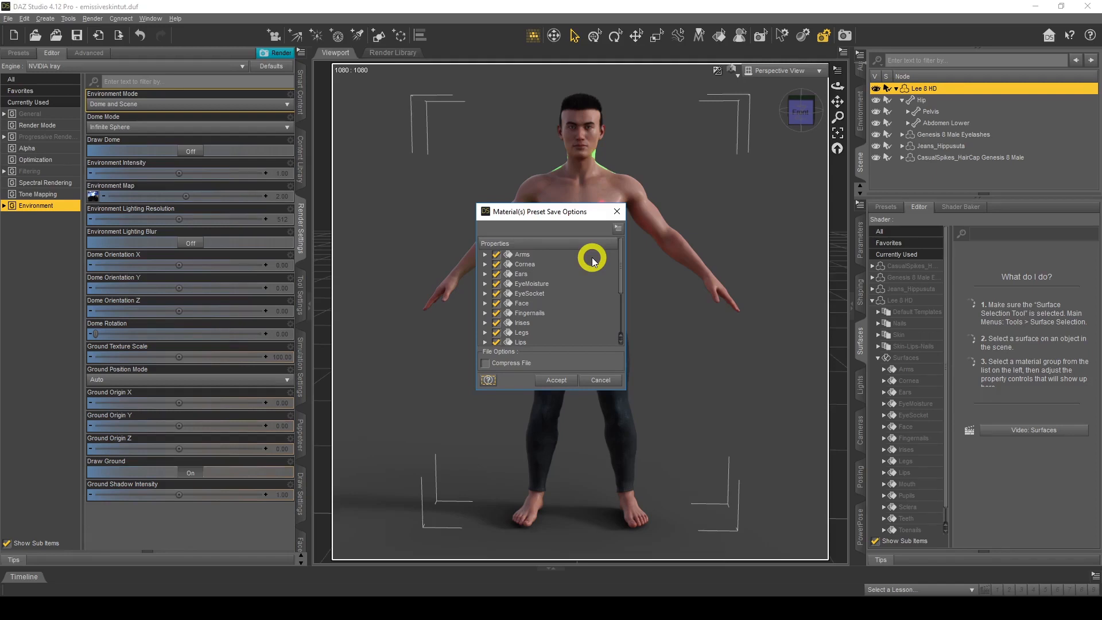
Step: Restrict the material preset to the Torso surface only and accept the save options
left_click(618, 230)
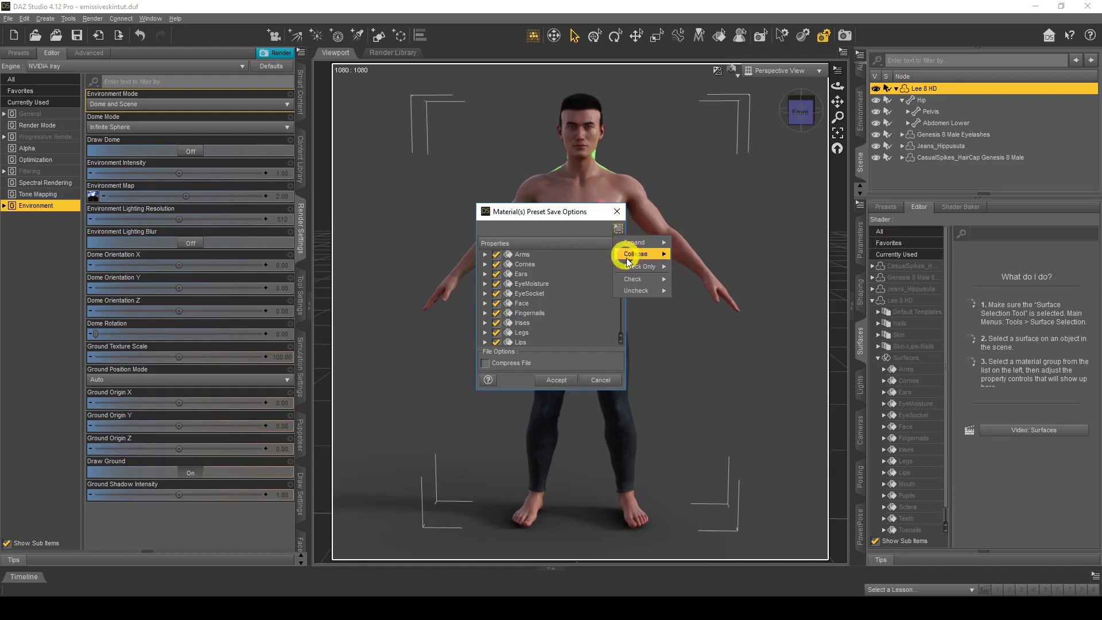
mouse_move(642, 288)
left_click(698, 292)
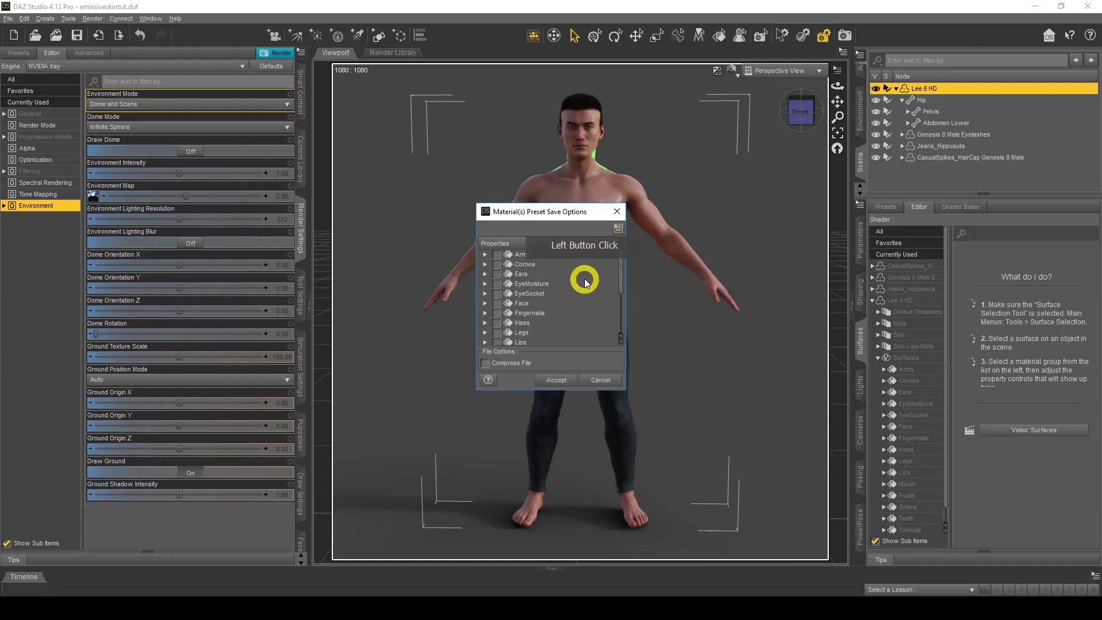
scroll(585, 280, "down", 3)
left_click(497, 340)
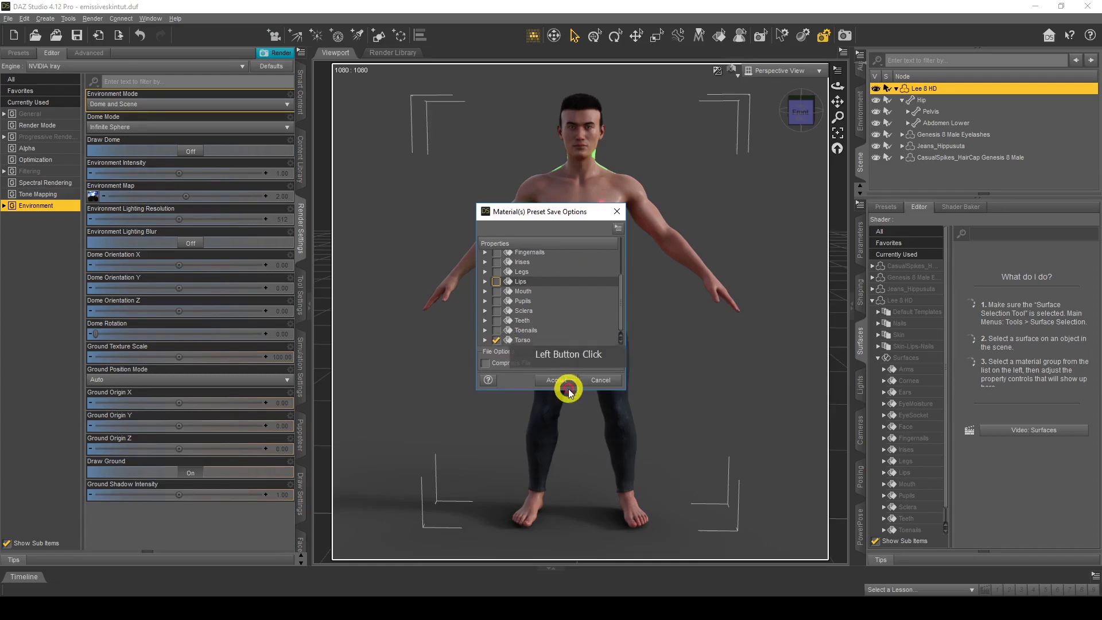
left_click(565, 380)
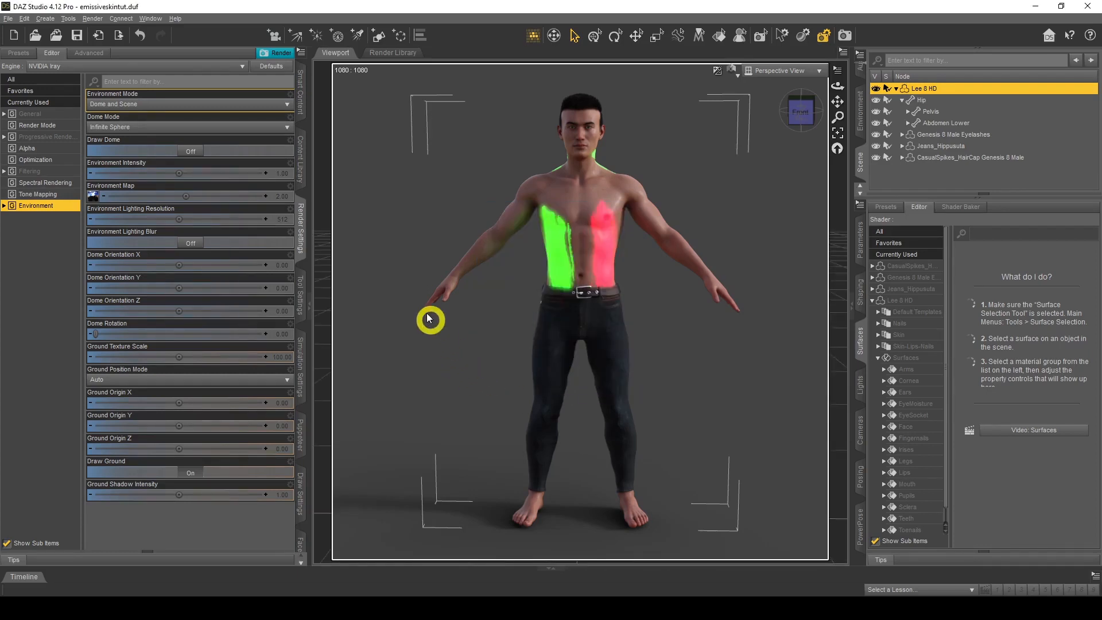
Step: Open the saved material presets in Smart Content to locate the lee8emissiveskin1 preset
left_click(300, 95)
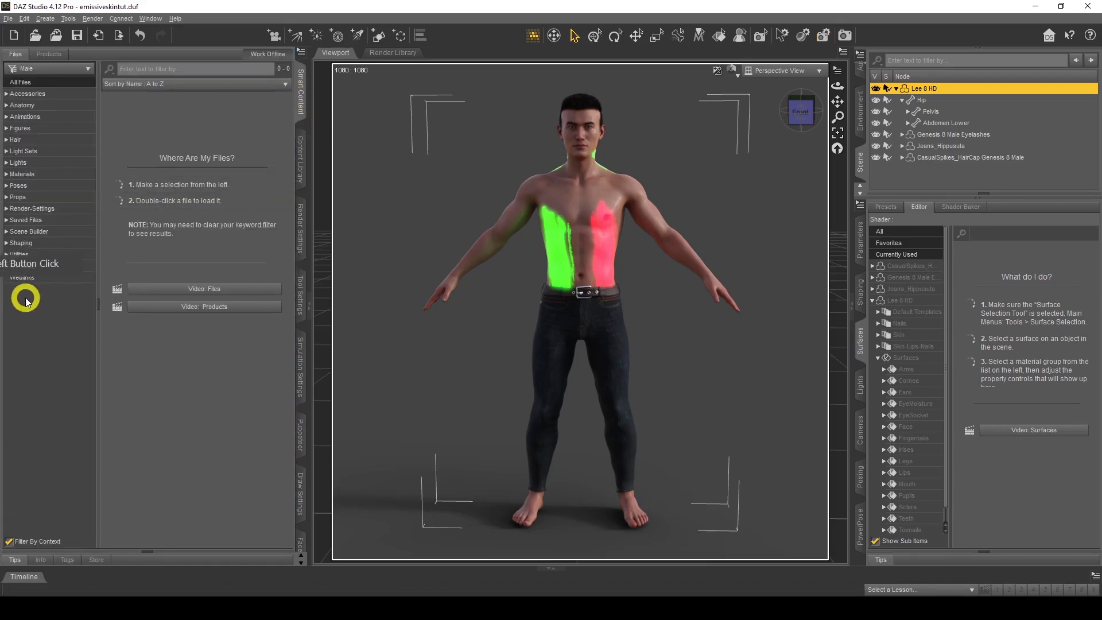
left_click(7, 220)
left_click(12, 232)
left_click(29, 254)
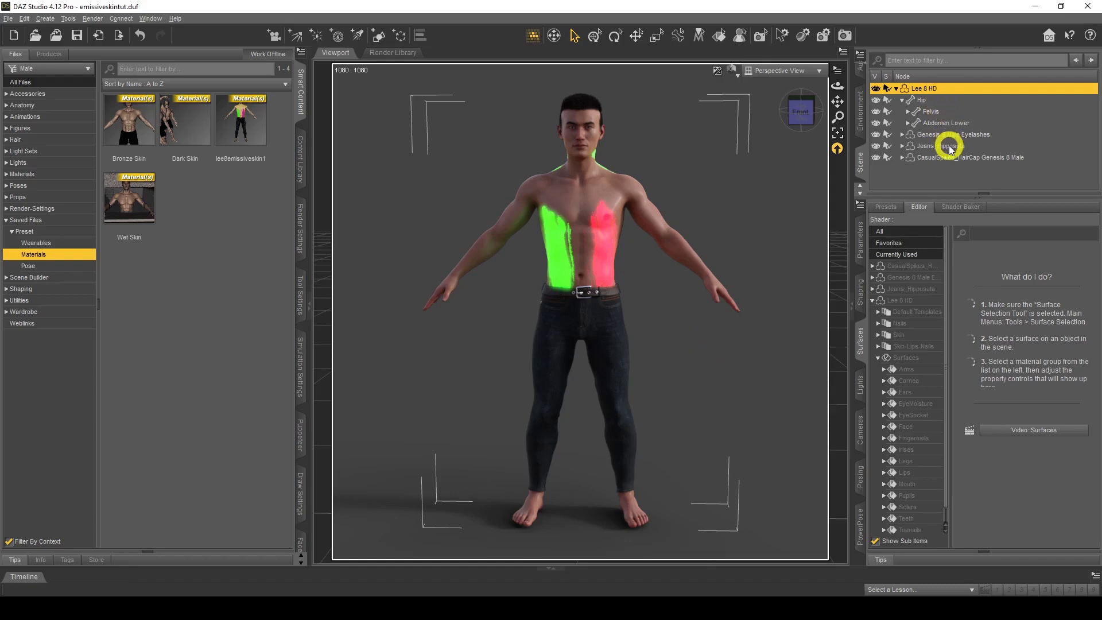
Step: Pick the figure's torso surface with the Surface Selection tool
left_click(718, 39)
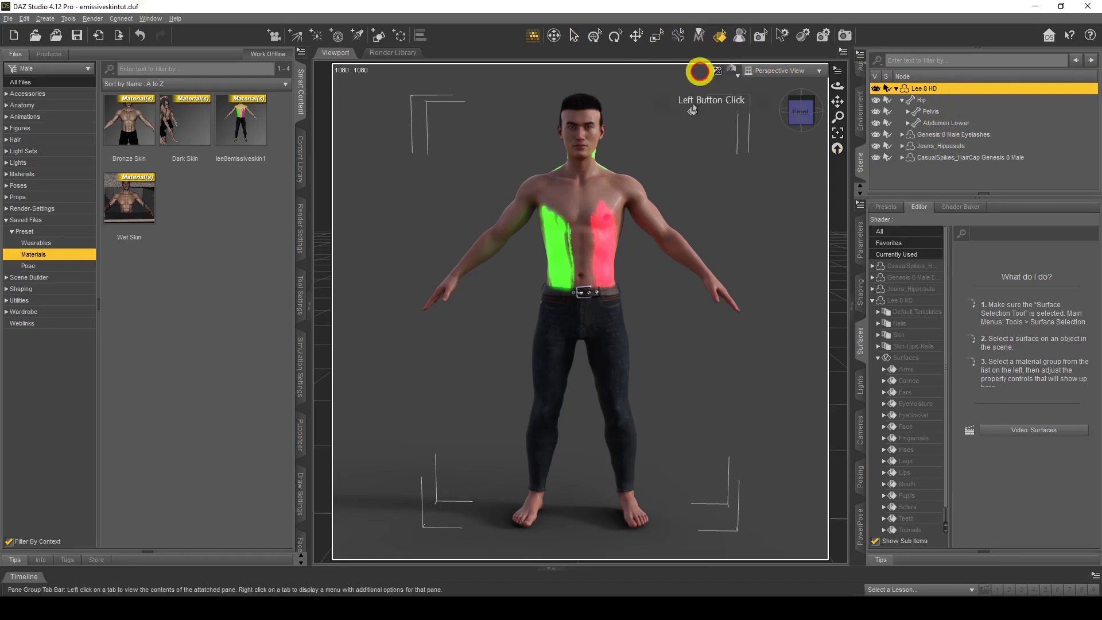
left_click(585, 202)
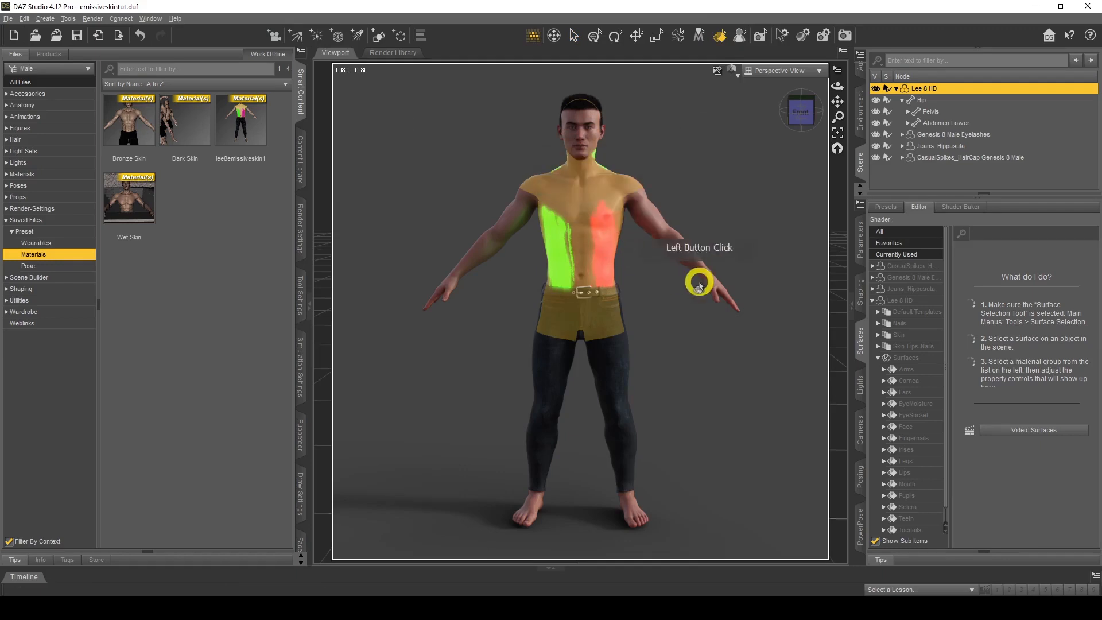